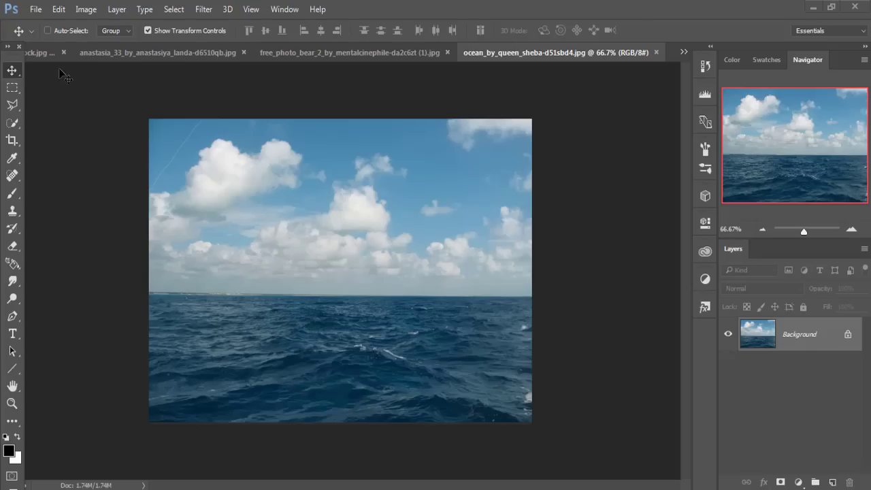
# Step: Create a blank white 1280 × 720 px document, then switch back to the ocean photo
pyautogui.click(35, 9)
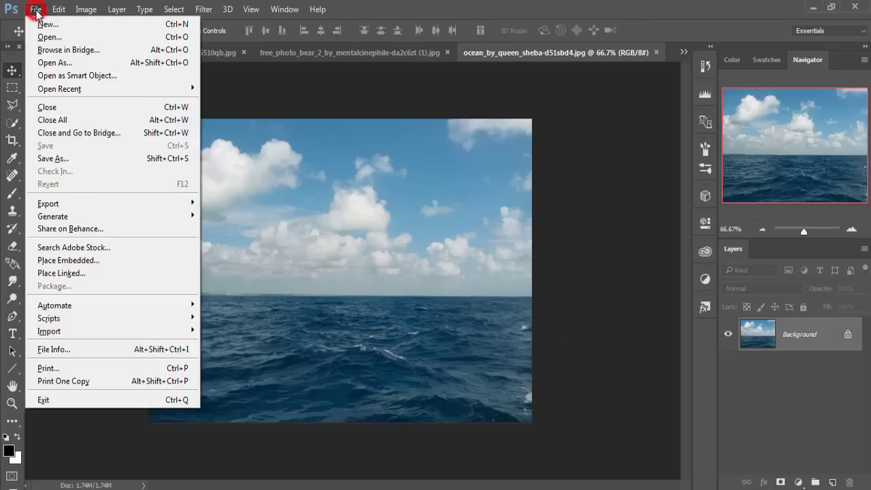
pyautogui.click(40, 21)
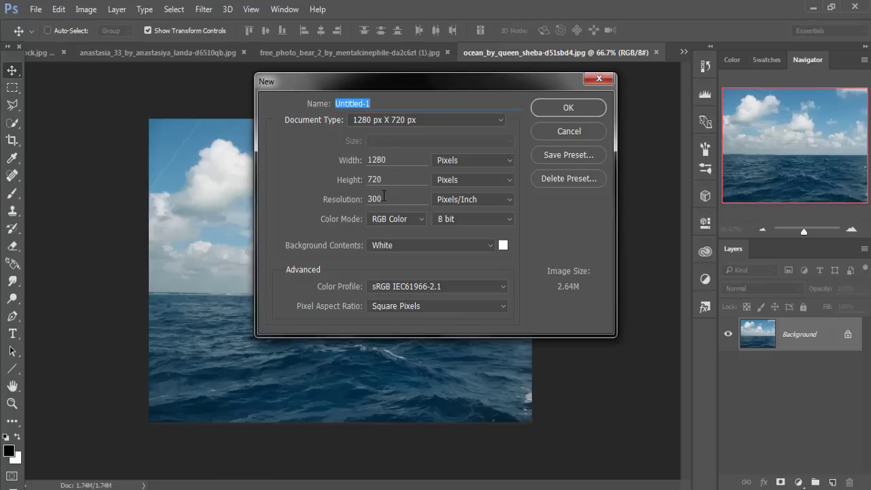
pyautogui.click(548, 108)
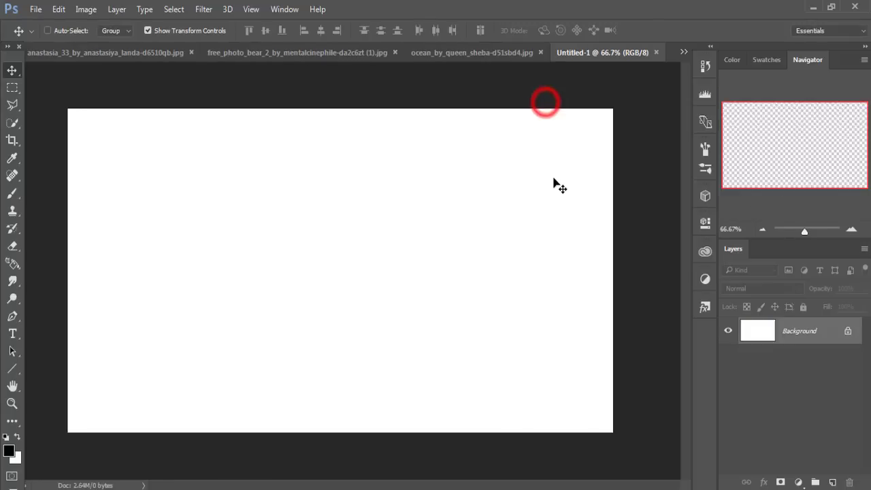
pyautogui.click(368, 229)
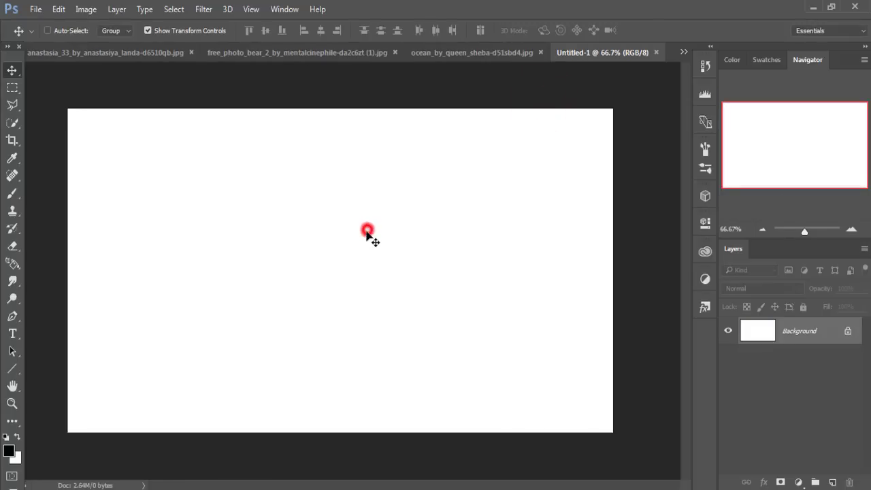
pyautogui.click(683, 52)
pyautogui.click(516, 101)
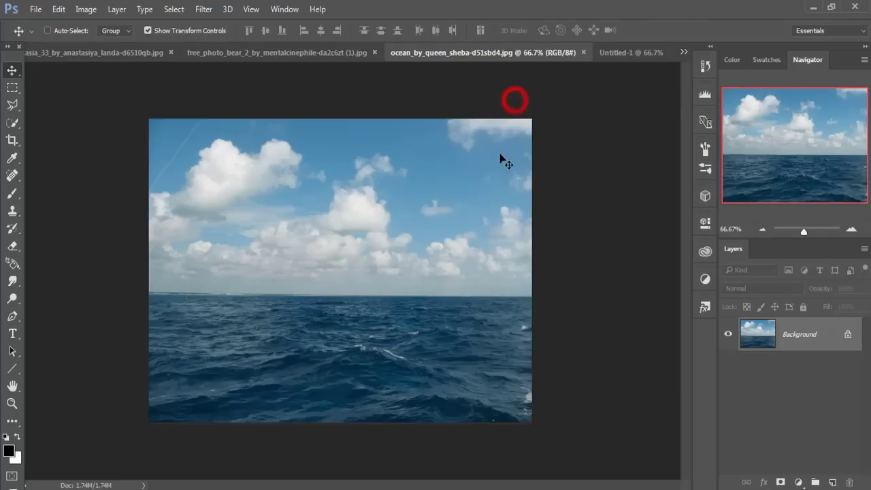
# Step: Quick-select the sea below the horizon and drag it onto Untitled-1 as Layer 1
pyautogui.click(12, 126)
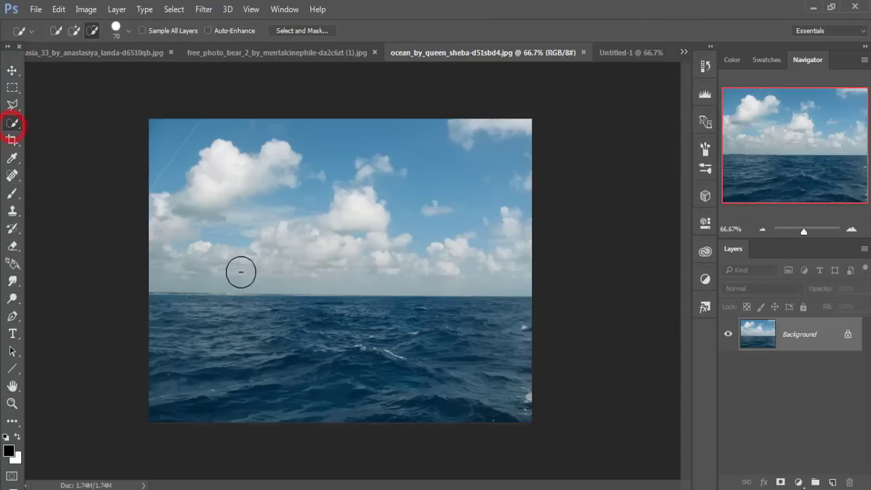
pyautogui.click(58, 29)
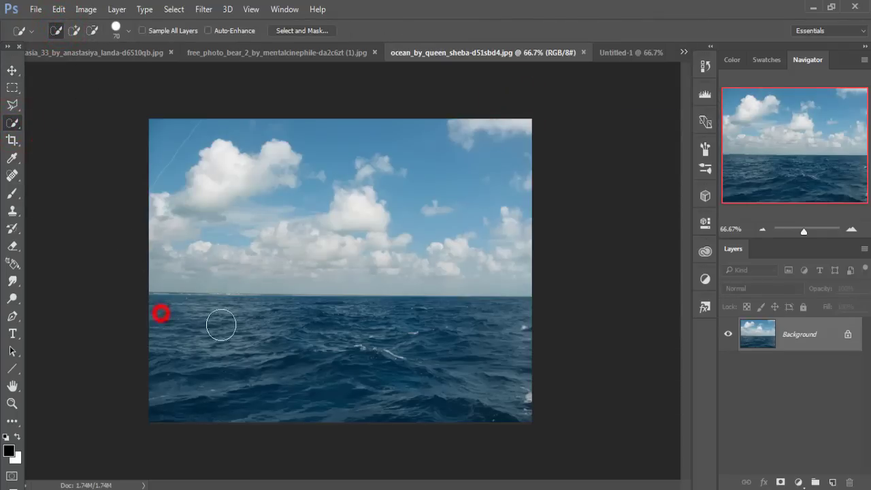
pyautogui.moveTo(221, 325)
pyautogui.mouseDown()
pyautogui.moveTo(386, 334)
pyautogui.moveTo(459, 356)
pyautogui.moveTo(490, 406)
pyautogui.moveTo(442, 408)
pyautogui.mouseUp()
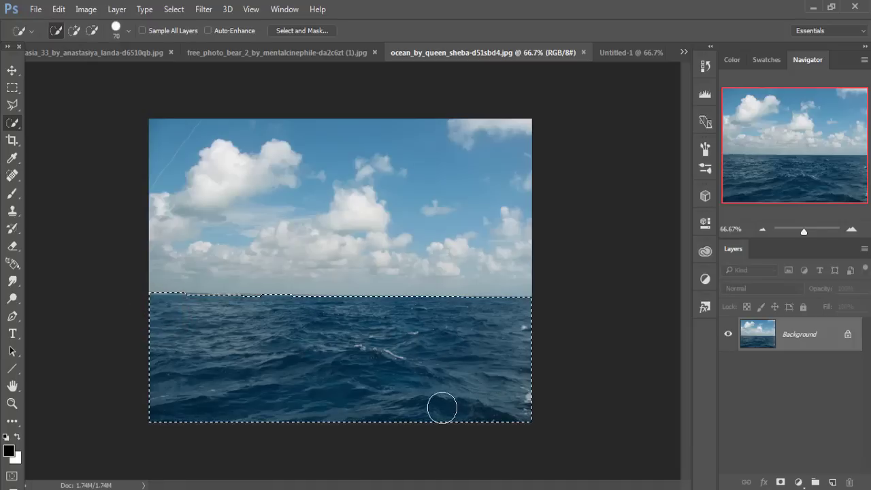
pyautogui.click(12, 70)
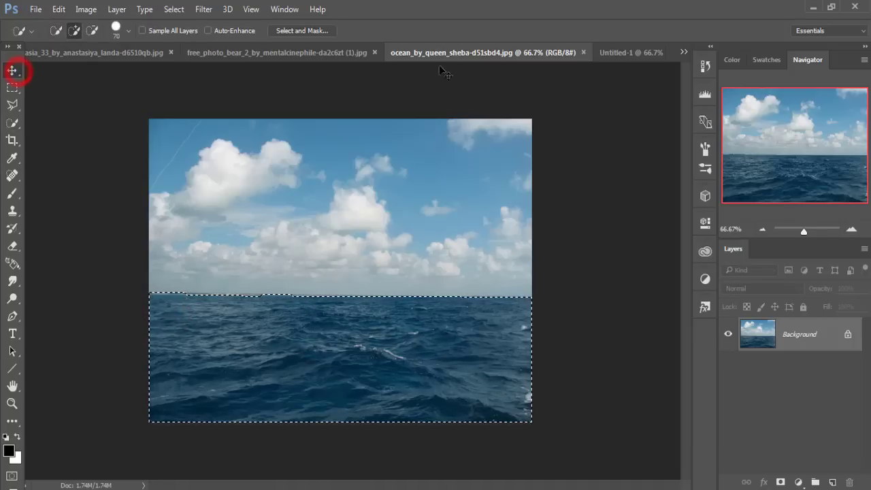
pyautogui.moveTo(474, 55); pyautogui.dragTo(474, 102)
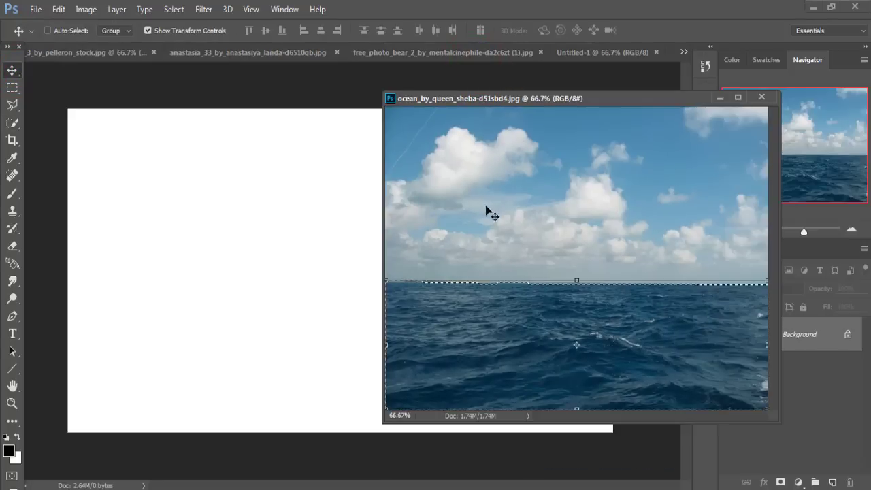
pyautogui.moveTo(551, 330); pyautogui.dragTo(239, 291)
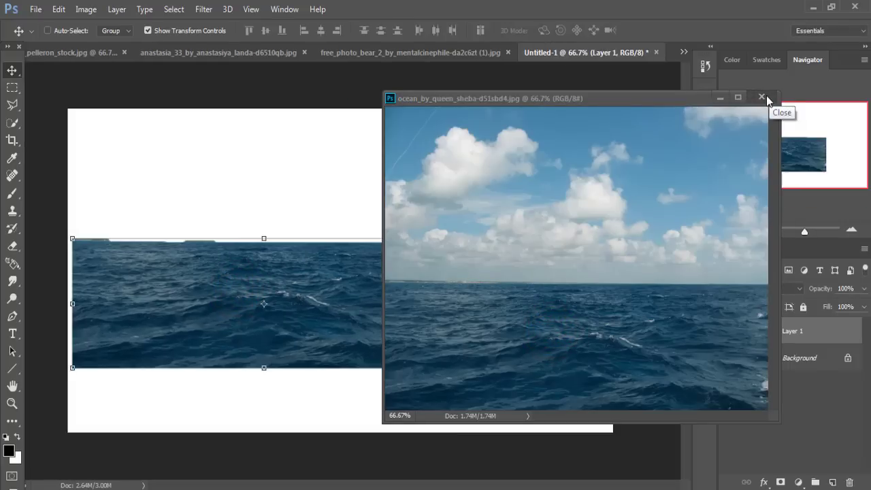
# Step: Move ocean Layer 1 down and stretch it to the full canvas width and taller
pyautogui.click(762, 98)
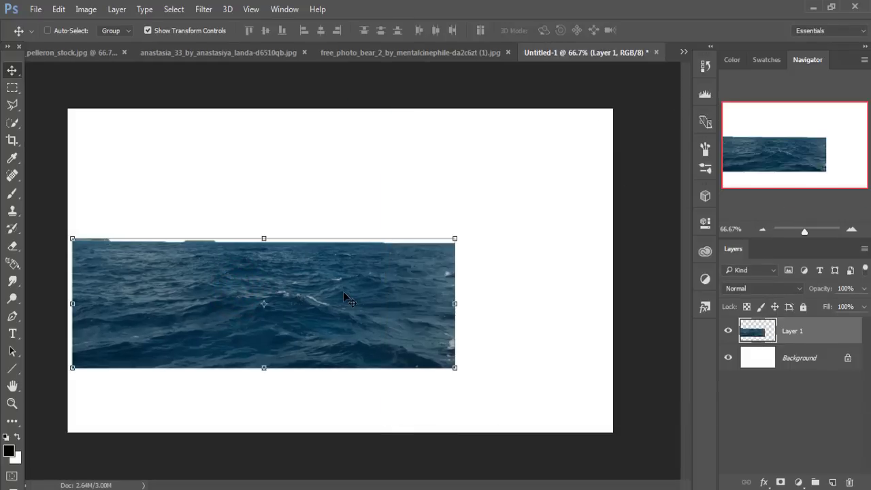
pyautogui.moveTo(343, 291)
pyautogui.mouseDown()
pyautogui.moveTo(404, 299)
pyautogui.moveTo(392, 359)
pyautogui.mouseUp()
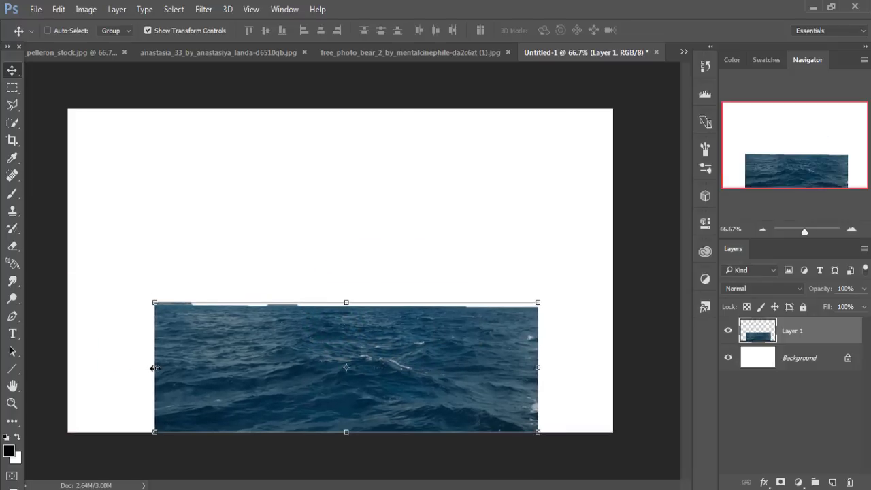
pyautogui.moveTo(154, 368); pyautogui.dragTo(68, 368)
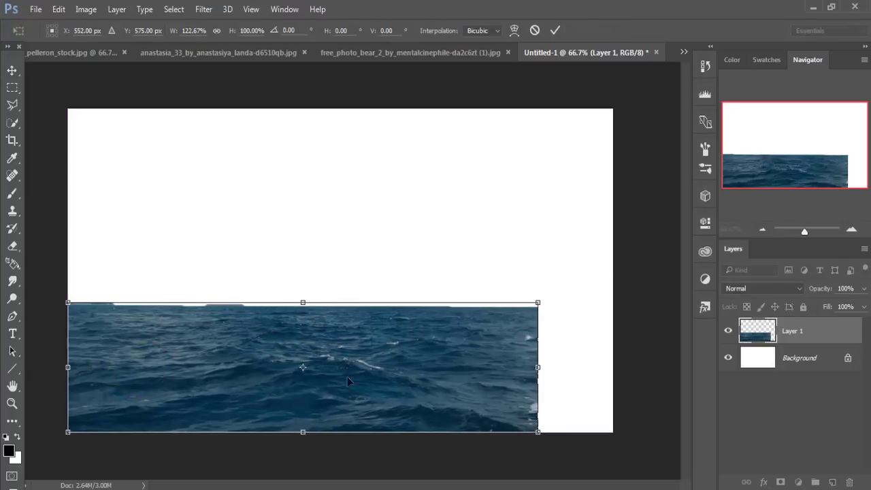
pyautogui.moveTo(541, 368); pyautogui.dragTo(608, 362)
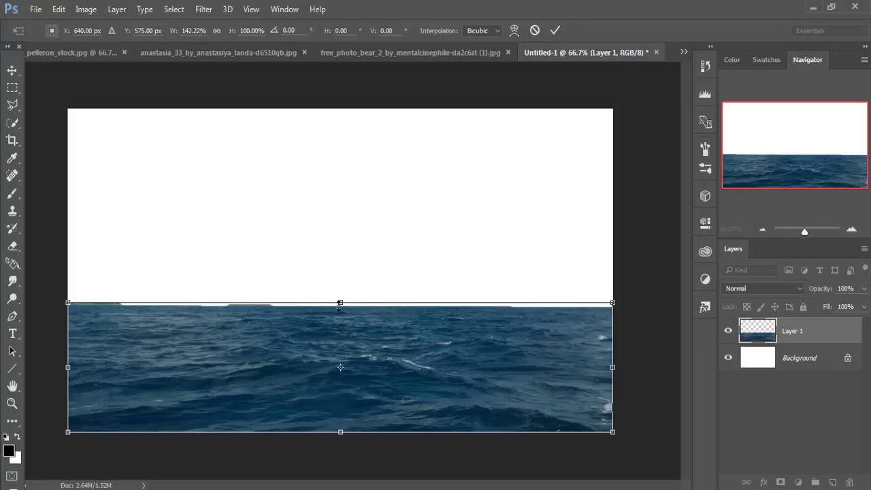
pyautogui.moveTo(340, 304); pyautogui.dragTo(342, 262)
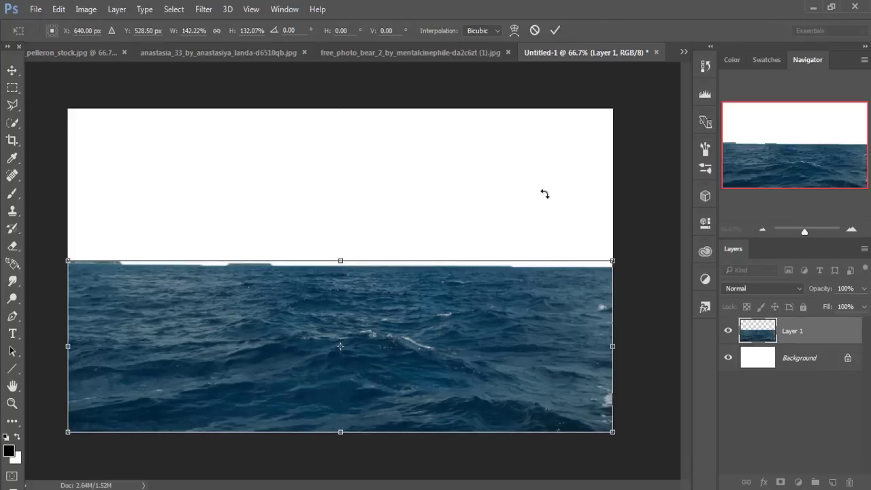
pyautogui.click(556, 30)
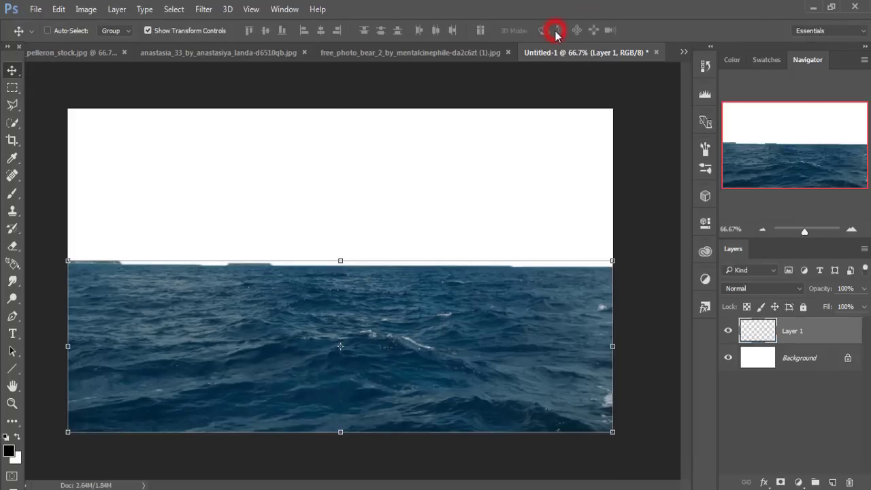
pyautogui.click(683, 55)
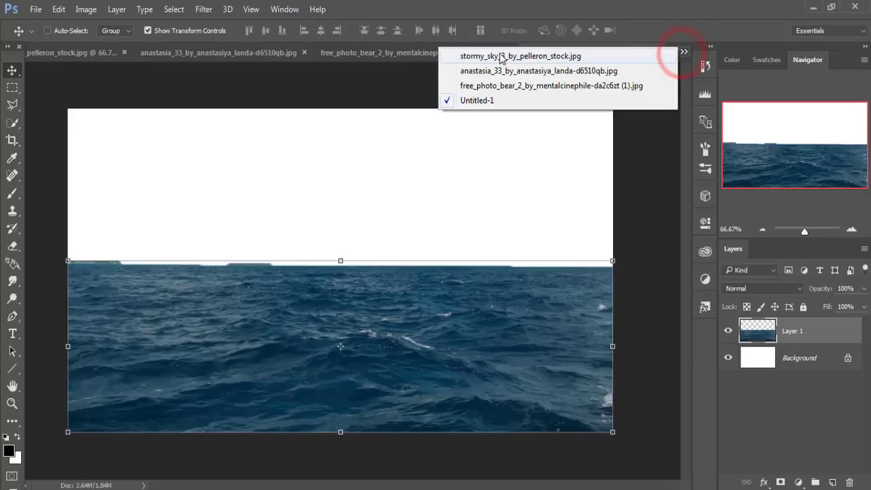
# Step: In the bear photo, quick-select the log, the bear's back and its head
pyautogui.click(508, 85)
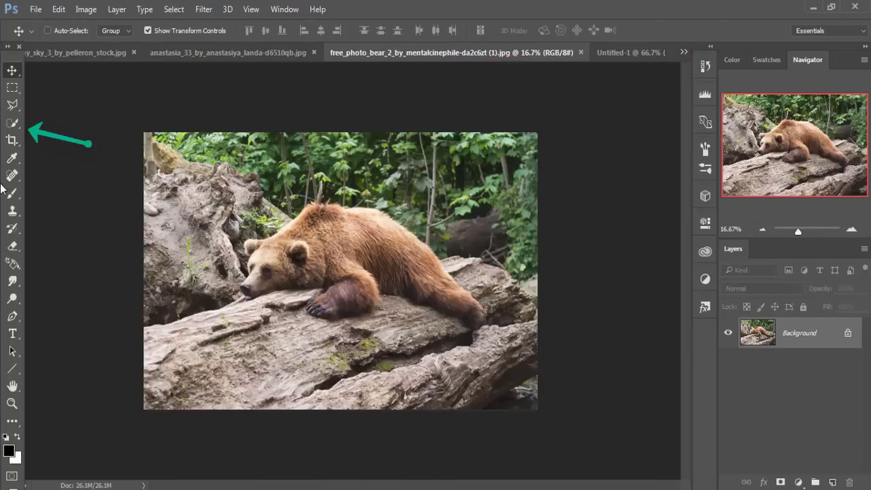
pyautogui.click(12, 124)
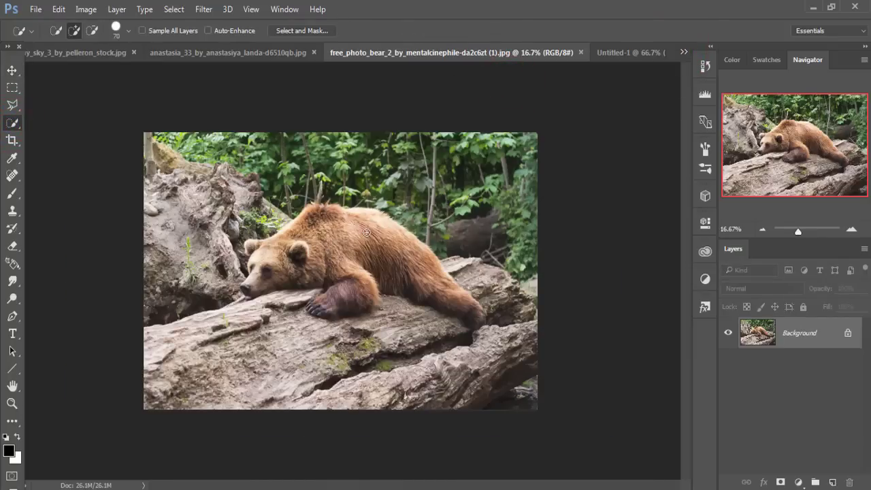
pyautogui.moveTo(367, 231)
pyautogui.mouseDown()
pyautogui.moveTo(147, 387)
pyautogui.moveTo(513, 303)
pyautogui.moveTo(437, 273)
pyautogui.moveTo(343, 307)
pyautogui.mouseUp()
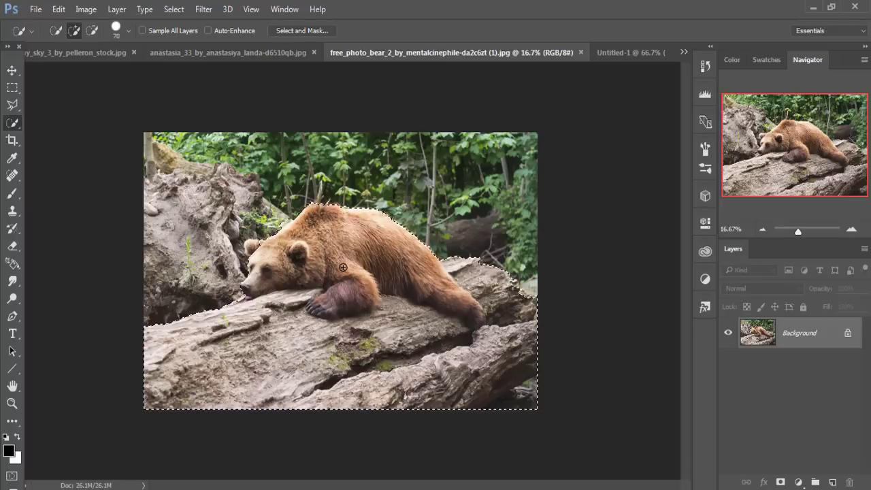
pyautogui.moveTo(288, 253); pyautogui.dragTo(252, 255)
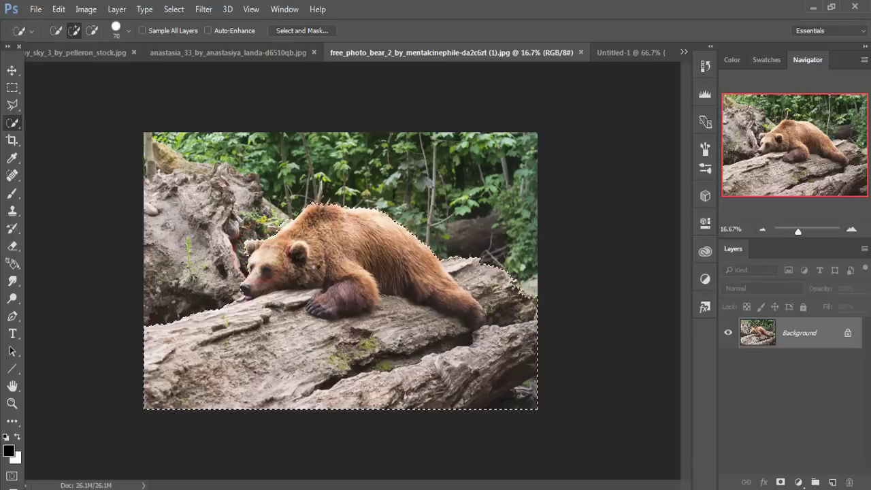
# Step: Zoom in and refine the selection, trimming the back edge and adding the bear's mouth
pyautogui.hotkey('ctrl', '+')
pyautogui.hotkey('ctrl', '+')
pyautogui.hotkey('ctrl', '+')
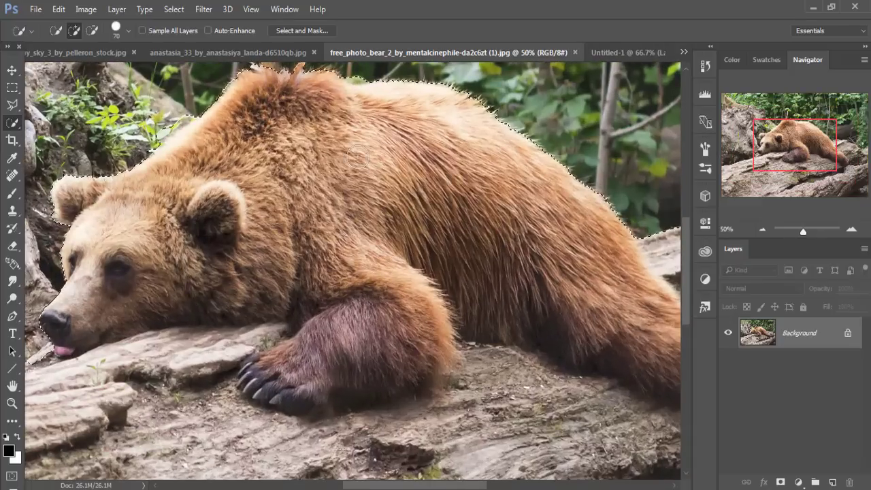
pyautogui.scroll(3, 358, 155)
pyautogui.press('alt')
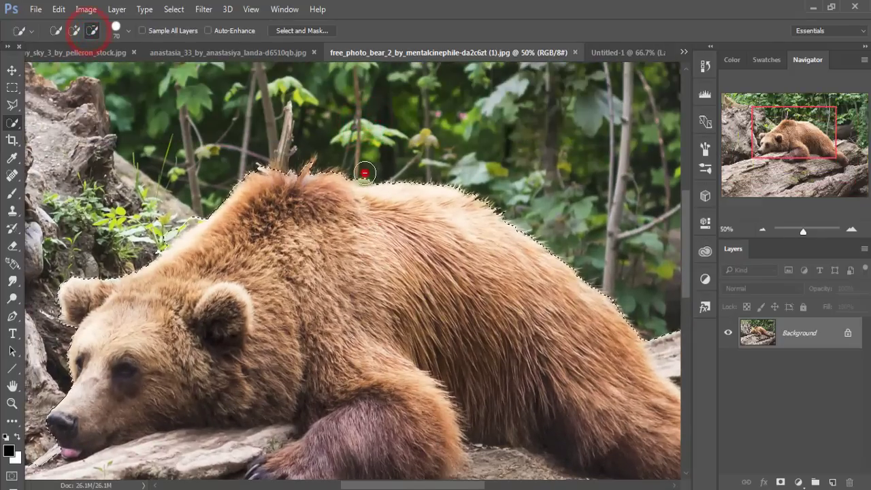
pyautogui.click(365, 173)
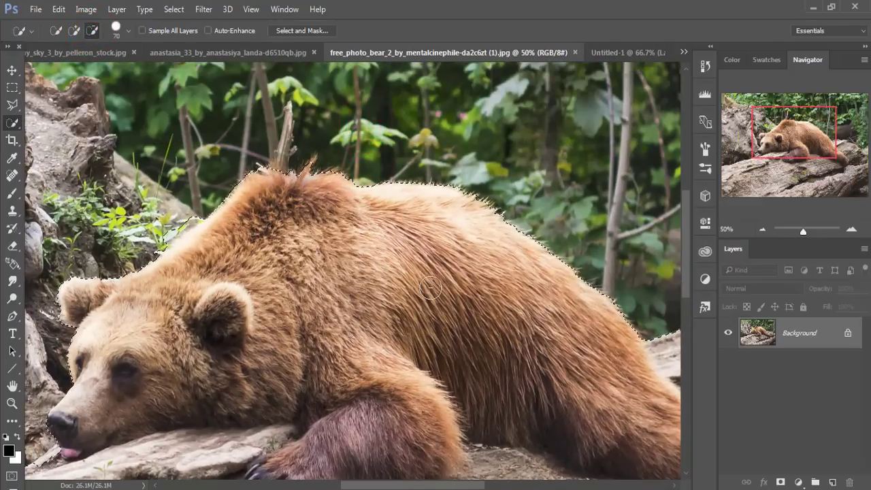
pyautogui.click(73, 30)
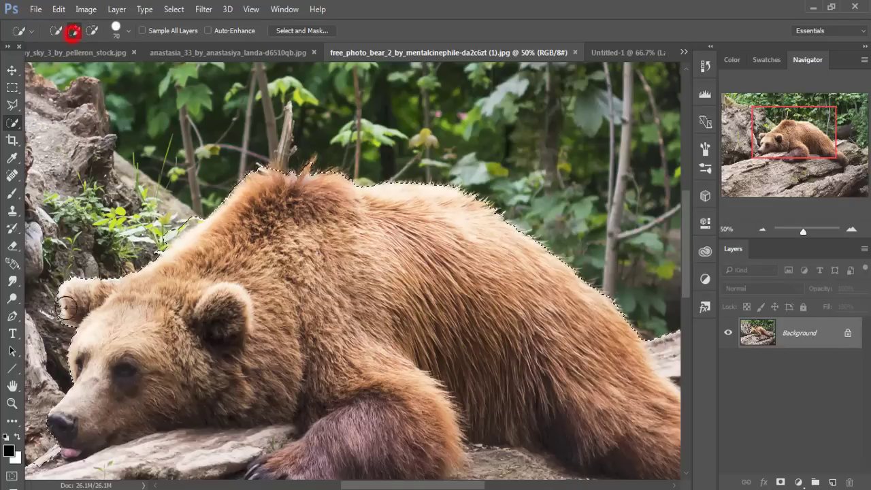
pyautogui.click(51, 465)
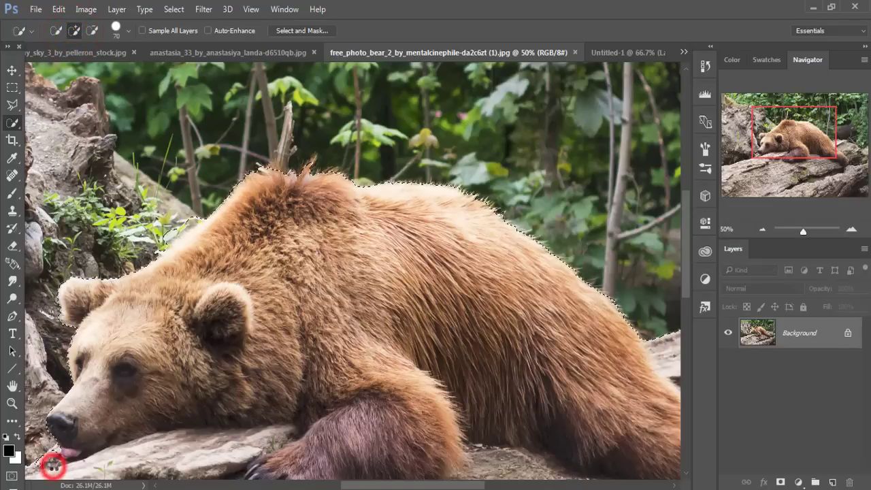
pyautogui.click(12, 70)
pyautogui.hotkey('ctrl', '0')
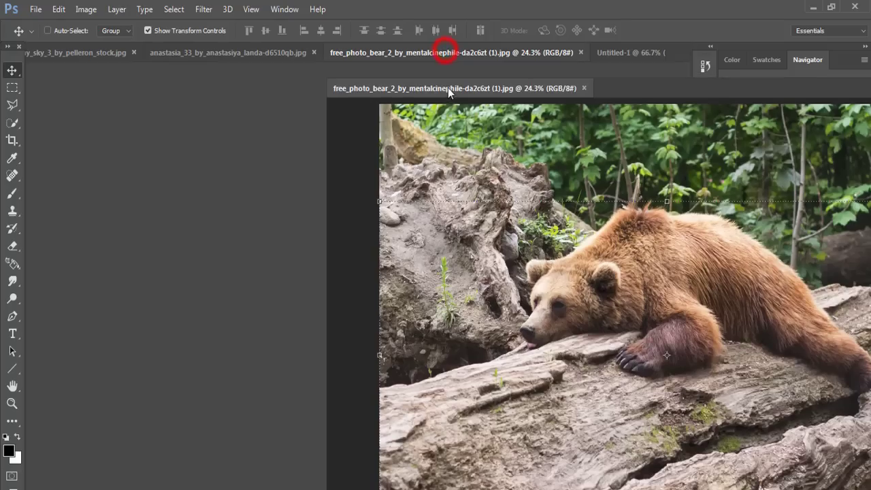
# Step: Drag the selected bear and log onto the ocean canvas as Layer 2
pyautogui.moveTo(444, 52); pyautogui.dragTo(443, 91)
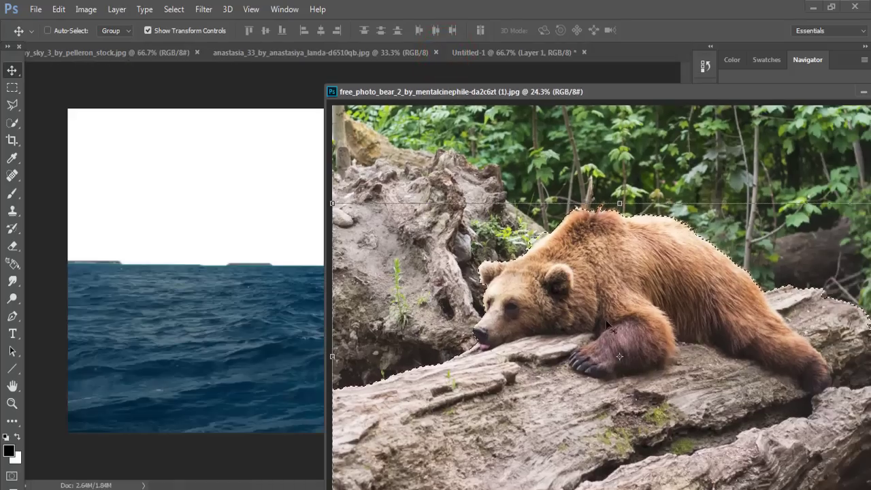
pyautogui.moveTo(633, 278); pyautogui.dragTo(269, 290)
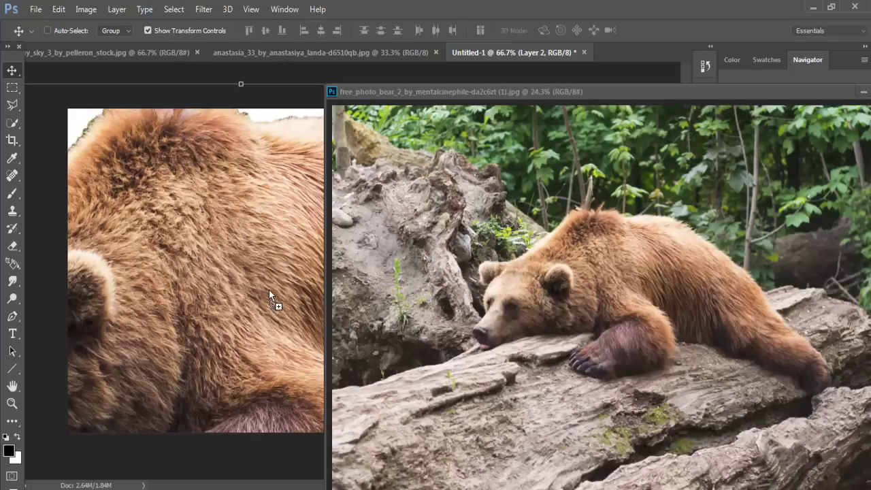
pyautogui.click(861, 94)
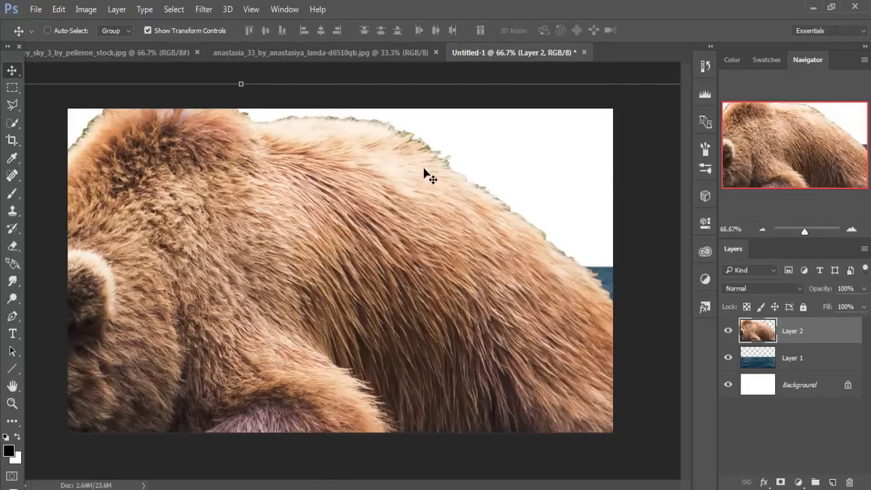
pyautogui.hotkey('ctrl', '-')
pyautogui.hotkey('ctrl', '-')
pyautogui.hotkey('ctrl', '-')
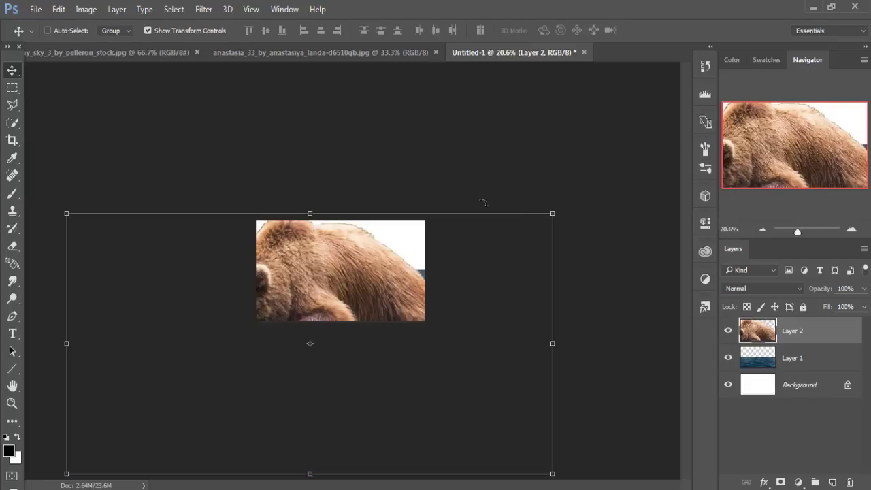
# Step: Scale the bear layer to 27.86% and position it on the sea
pyautogui.moveTo(554, 214)
pyautogui.mouseDown()
pyautogui.moveTo(360, 317)
pyautogui.moveTo(367, 294)
pyautogui.mouseUp()
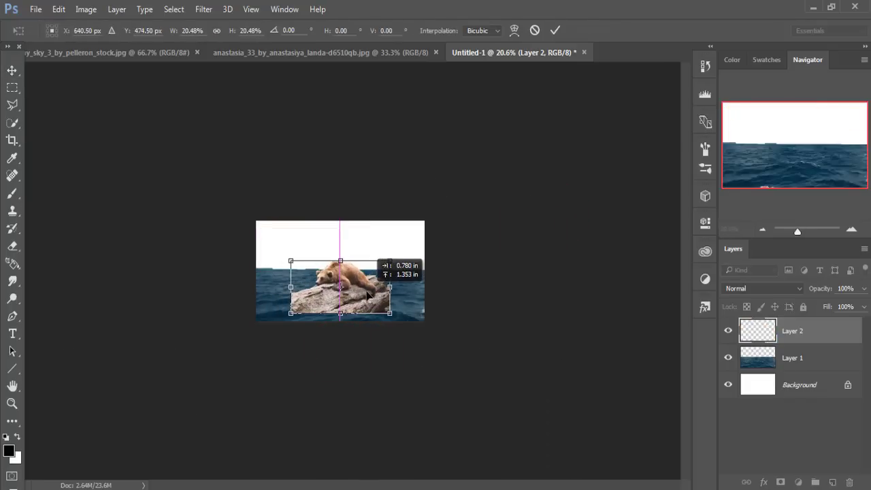
pyautogui.hotkey('ctrl', '0')
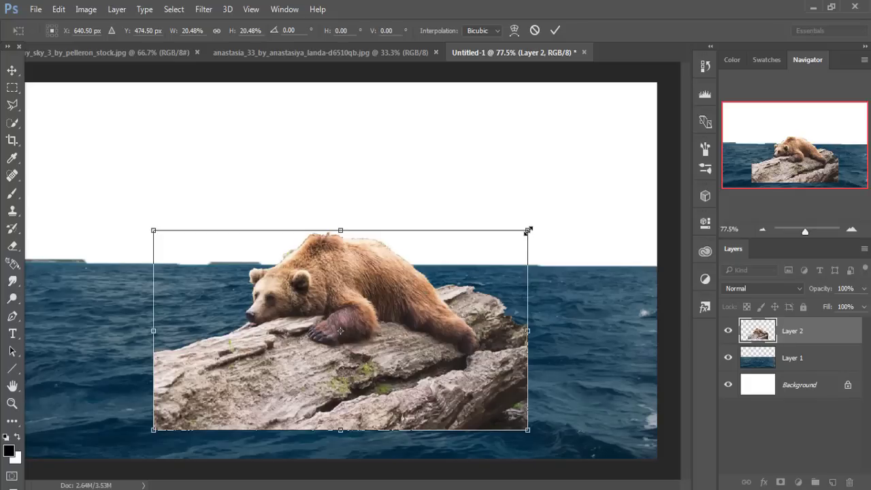
pyautogui.moveTo(528, 231); pyautogui.dragTo(600, 202)
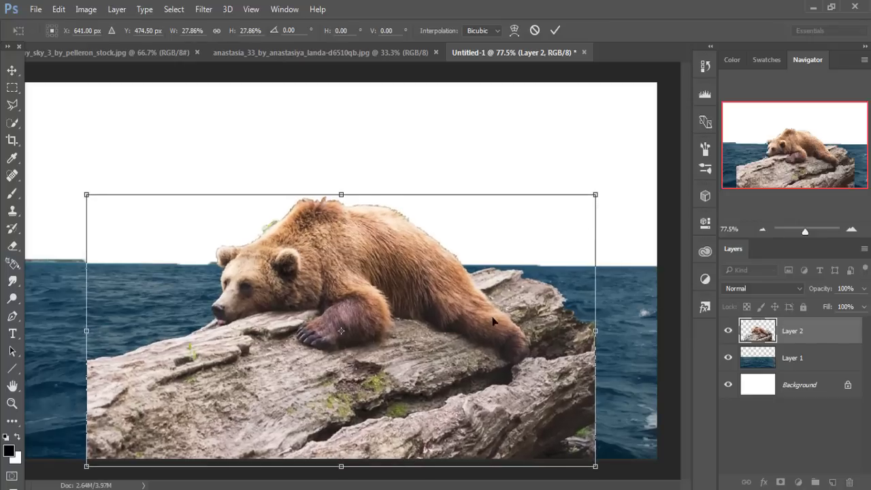
pyautogui.moveTo(486, 337); pyautogui.dragTo(491, 363)
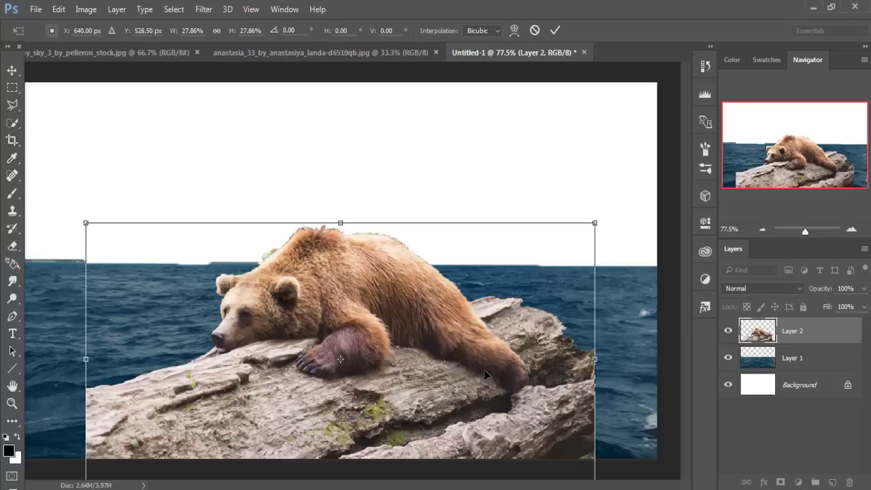
pyautogui.click(557, 31)
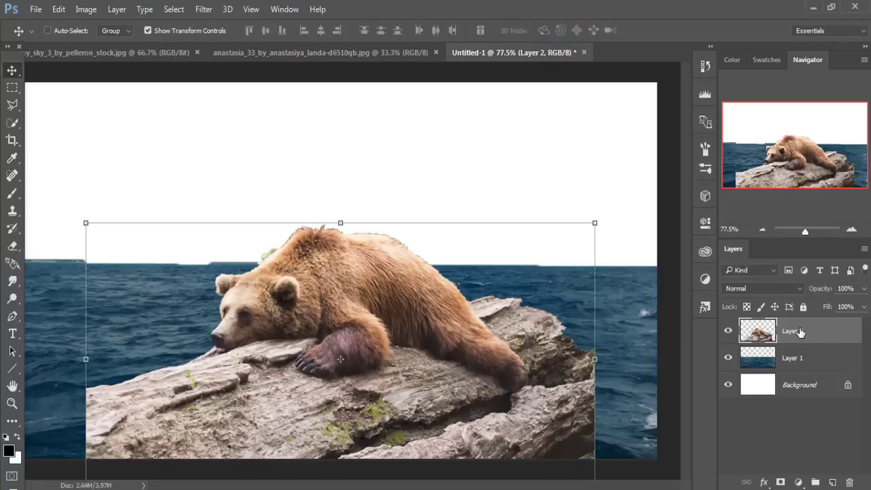
# Step: Add a layer mask to Layer 2 and lower its opacity to 28%
pyautogui.click(781, 482)
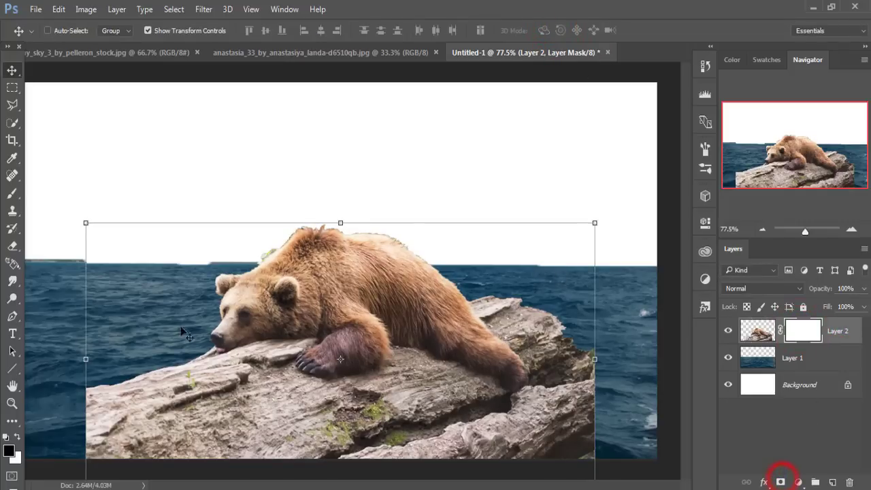
pyautogui.click(12, 194)
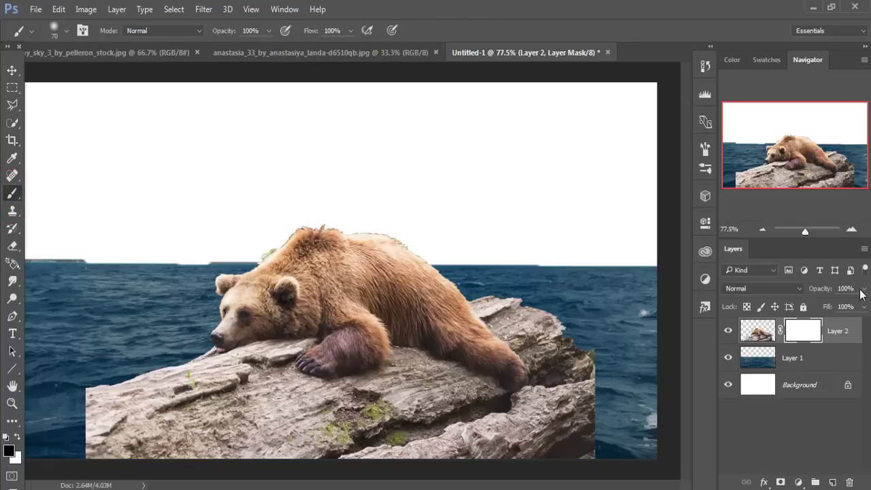
pyautogui.moveTo(865, 302); pyautogui.dragTo(820, 307)
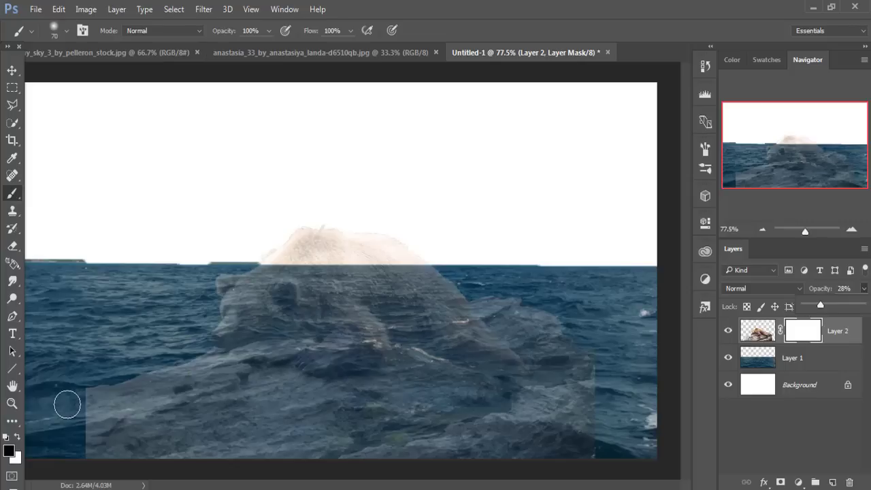
# Step: Paint black on the mask over the rock's base, then restore opacity to 100%
pyautogui.moveTo(67, 405); pyautogui.dragTo(73, 403)
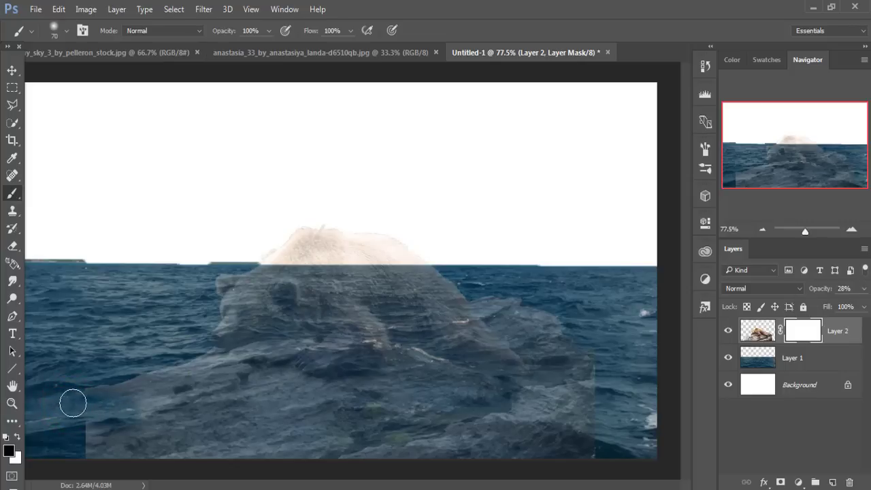
pyautogui.moveTo(96, 411)
pyautogui.mouseDown()
pyautogui.moveTo(161, 414)
pyautogui.moveTo(111, 428)
pyautogui.moveTo(104, 440)
pyautogui.moveTo(192, 418)
pyautogui.moveTo(252, 418)
pyautogui.moveTo(192, 416)
pyautogui.moveTo(218, 414)
pyautogui.moveTo(406, 426)
pyautogui.mouseUp()
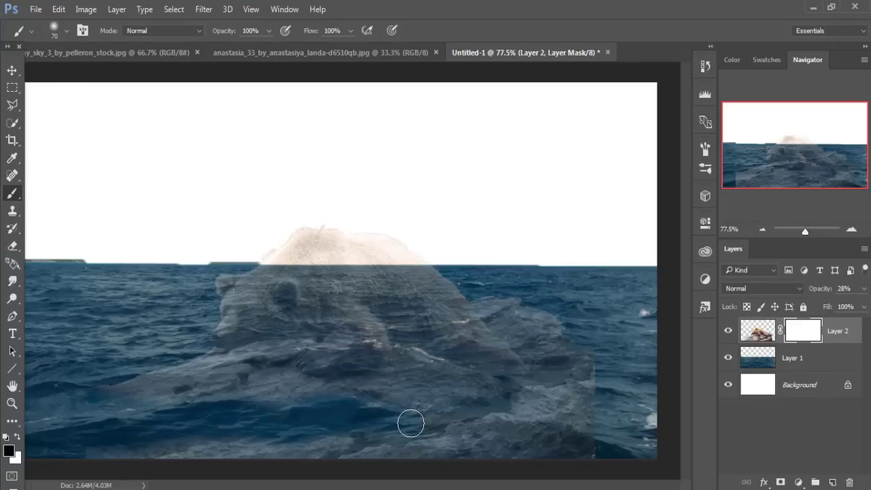
pyautogui.moveTo(426, 423); pyautogui.dragTo(610, 404)
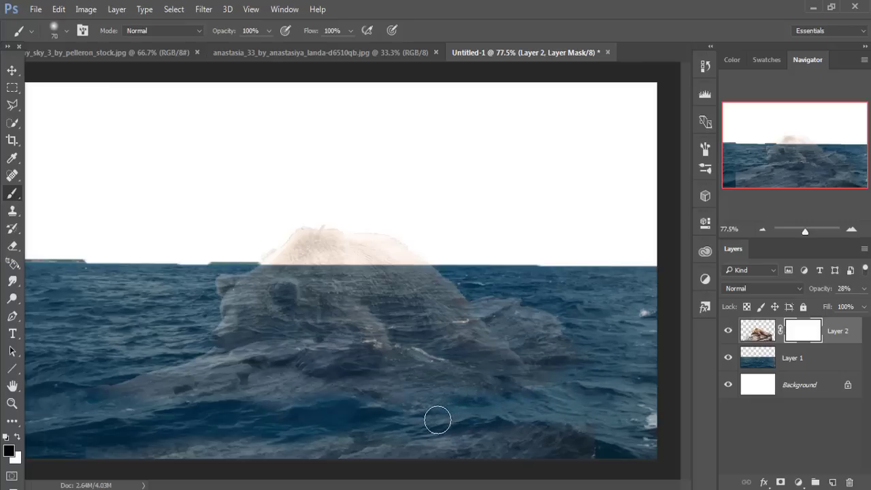
pyautogui.moveTo(438, 420)
pyautogui.mouseDown()
pyautogui.moveTo(625, 430)
pyautogui.moveTo(111, 459)
pyautogui.moveTo(282, 443)
pyautogui.moveTo(543, 441)
pyautogui.mouseUp()
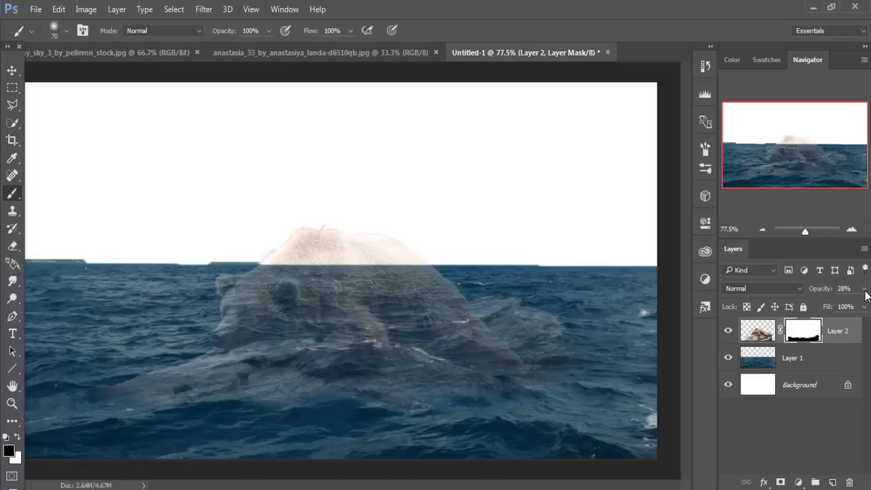
pyautogui.click(864, 289)
pyautogui.moveTo(820, 305); pyautogui.dragTo(863, 305)
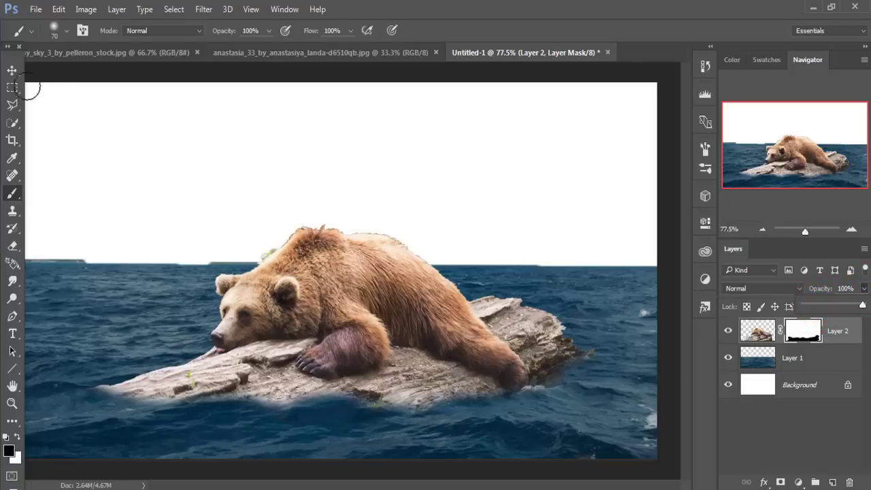
pyautogui.click(10, 77)
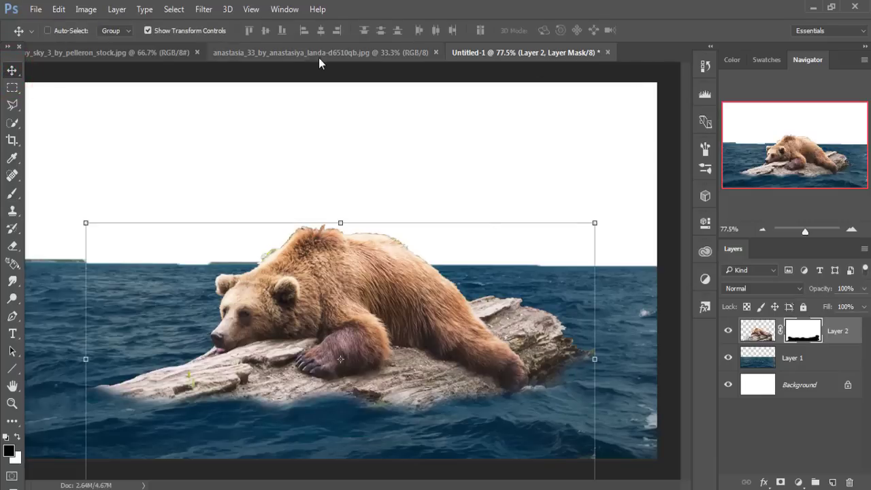
# Step: Marquee the upper band of clouds in stormy_sky and drag it into Untitled-1 as Layer 3
pyautogui.click(121, 53)
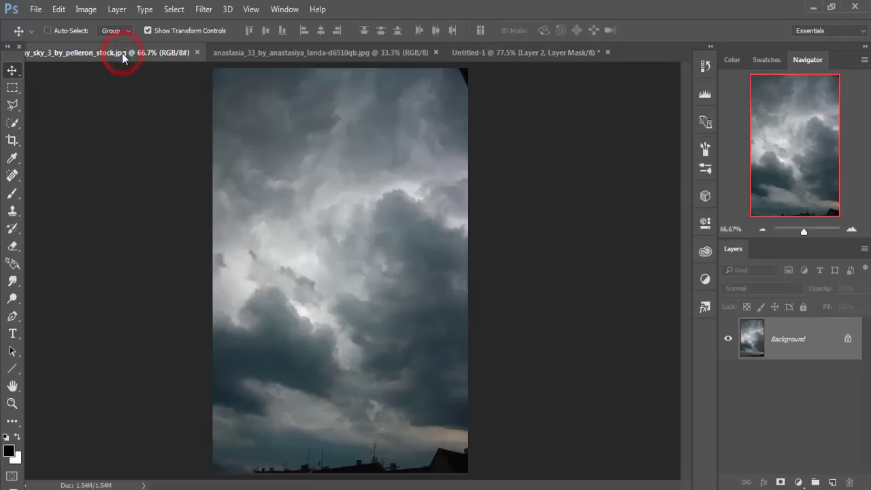
pyautogui.click(12, 87)
pyautogui.moveTo(211, 66); pyautogui.dragTo(487, 209)
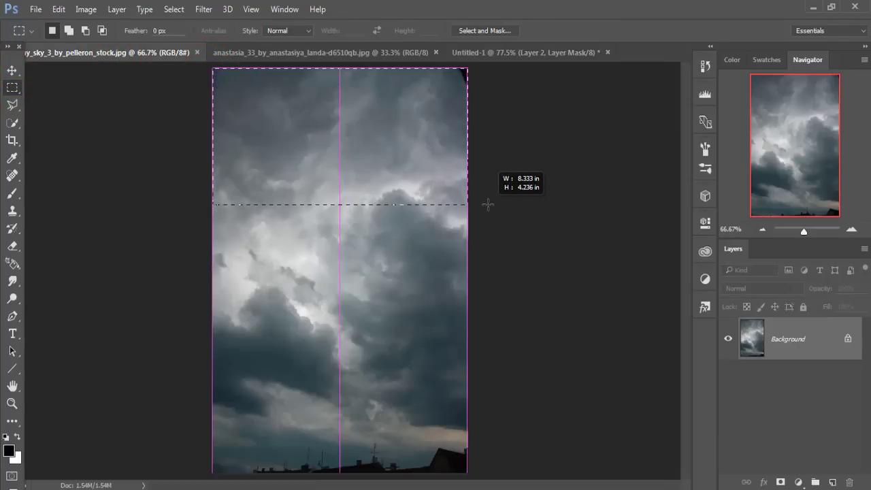
pyautogui.moveTo(488, 209); pyautogui.dragTo(486, 205)
pyautogui.press('v')
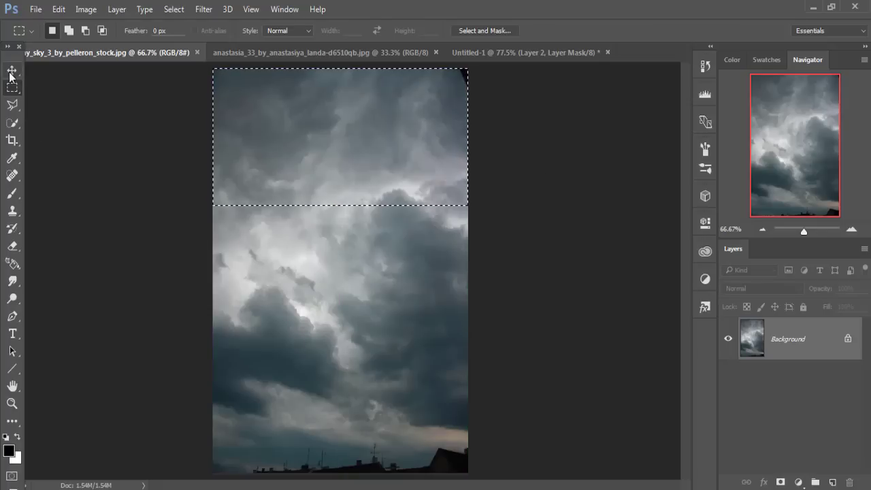
pyautogui.moveTo(139, 54); pyautogui.dragTo(778, 101)
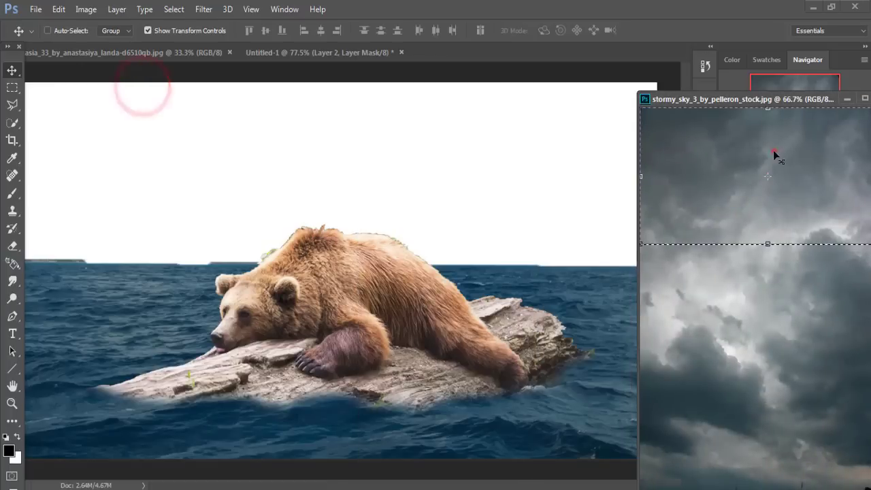
pyautogui.moveTo(774, 151); pyautogui.dragTo(311, 151)
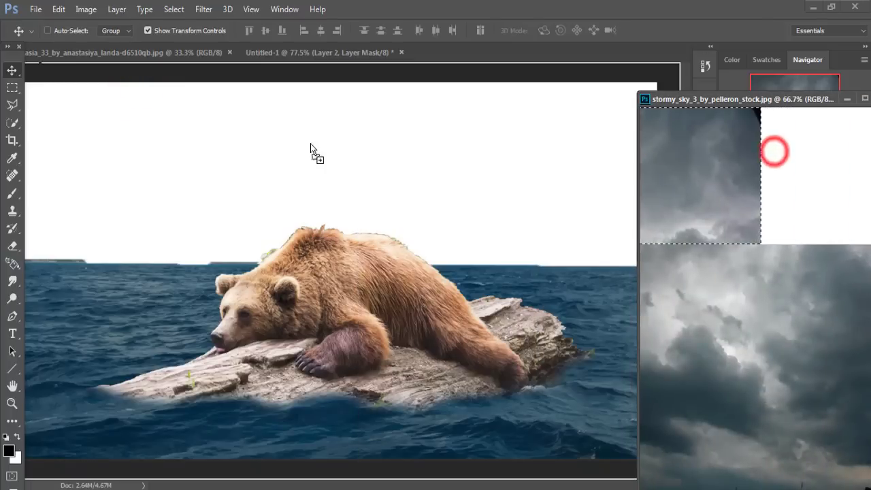
# Step: Move the clouds to the top-left and stretch them across the canvas top
pyautogui.click(849, 100)
pyautogui.moveTo(439, 149); pyautogui.dragTo(289, 139)
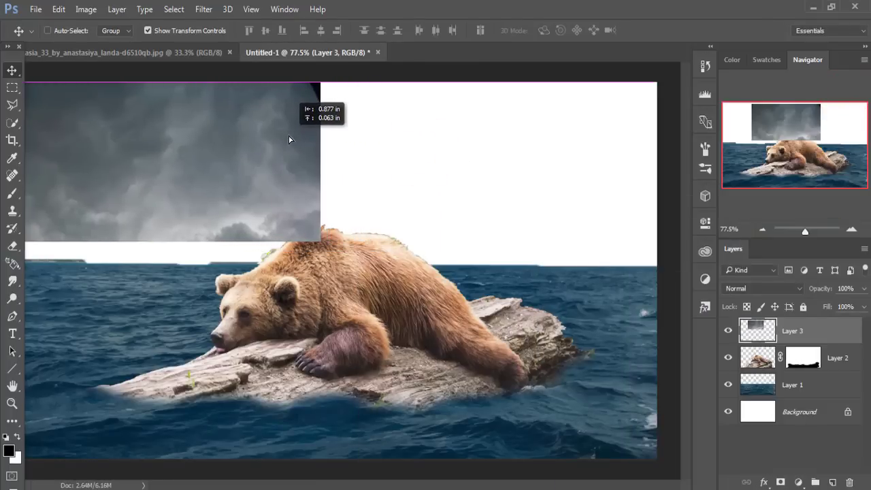
pyautogui.moveTo(319, 242)
pyautogui.mouseDown()
pyautogui.moveTo(599, 279)
pyautogui.moveTo(655, 296)
pyautogui.mouseUp()
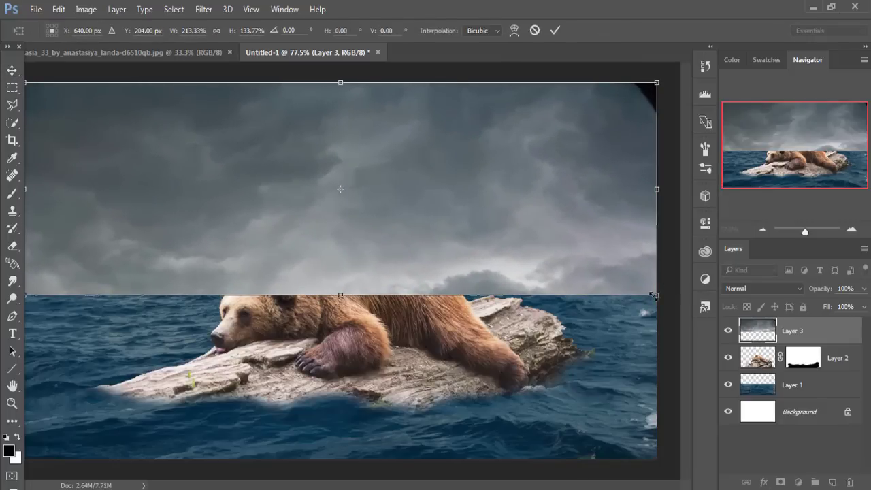
pyautogui.hotkey('ctrl', '-')
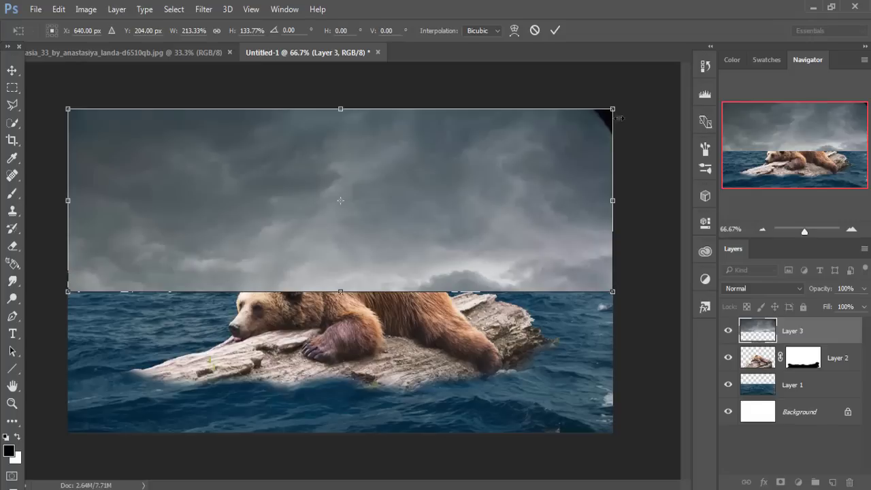
pyautogui.moveTo(615, 109); pyautogui.dragTo(624, 91)
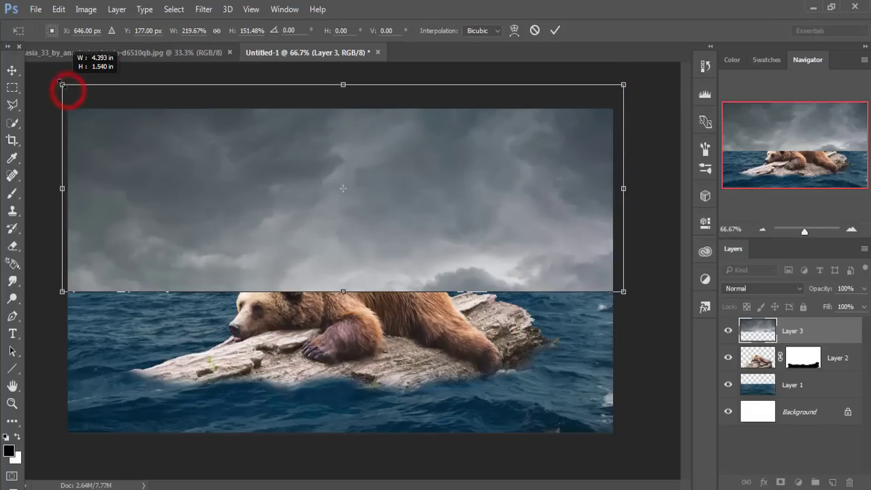
pyautogui.moveTo(67, 89); pyautogui.dragTo(62, 84)
# Step: Fine-tune the cloud edges, commit, and place Layer 3 below the sea layer
pyautogui.moveTo(62, 188); pyautogui.dragTo(67, 188)
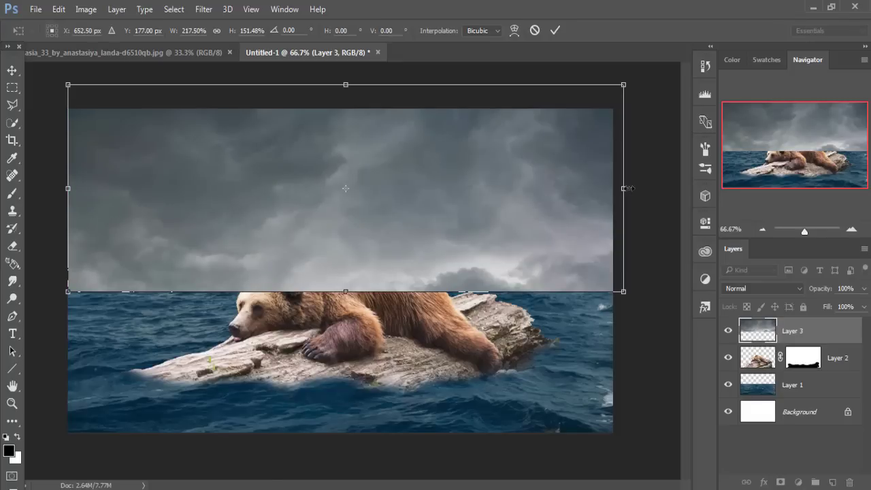
pyautogui.moveTo(627, 188); pyautogui.dragTo(616, 188)
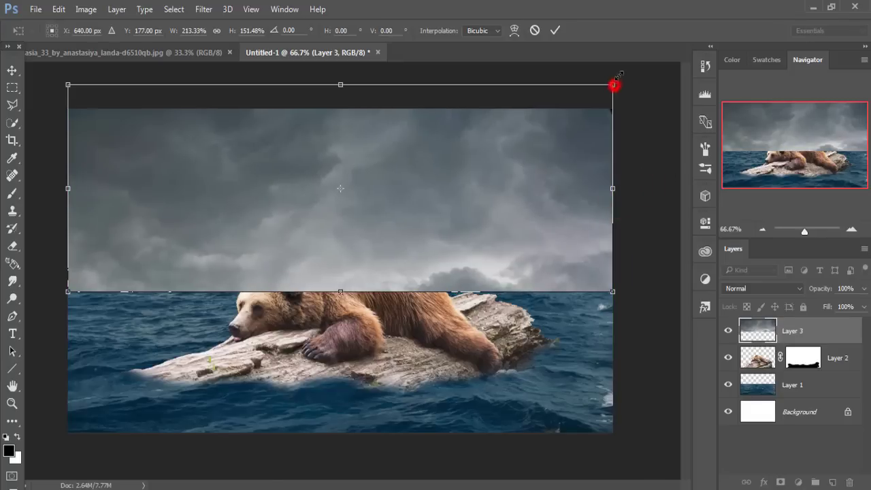
pyautogui.moveTo(615, 85); pyautogui.dragTo(613, 75)
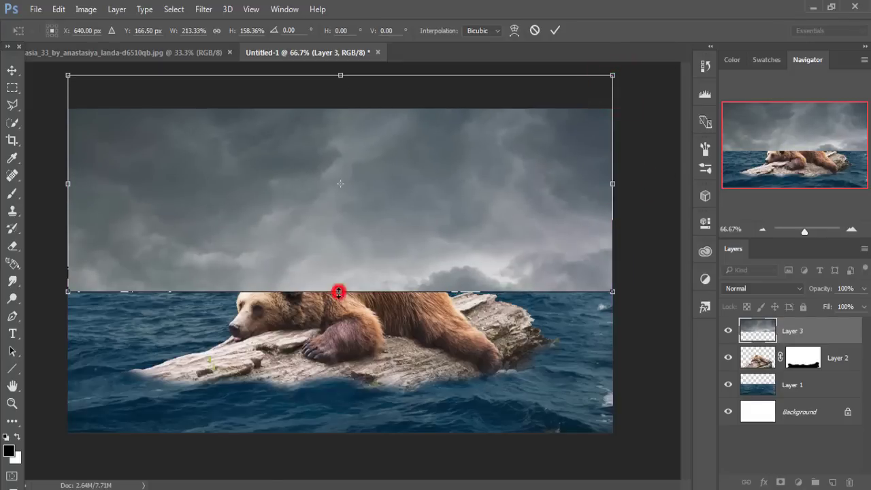
pyautogui.moveTo(339, 292); pyautogui.dragTo(340, 299)
pyautogui.click(555, 31)
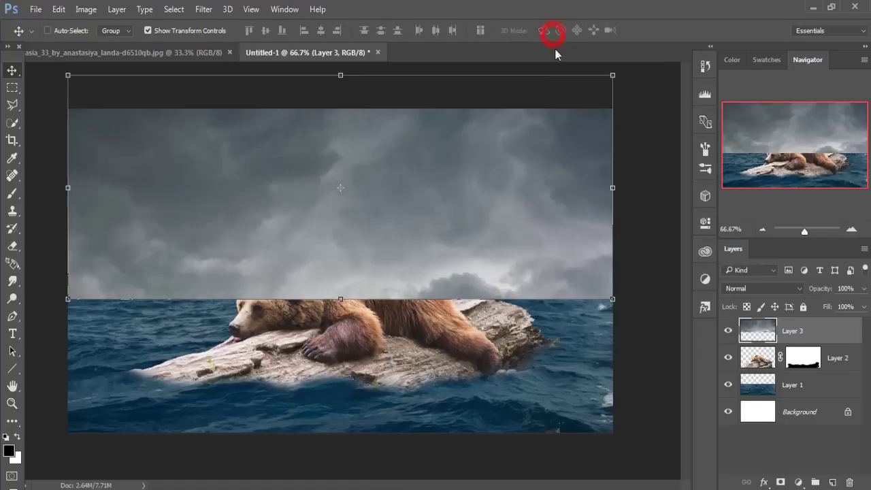
pyautogui.moveTo(792, 341); pyautogui.dragTo(790, 387)
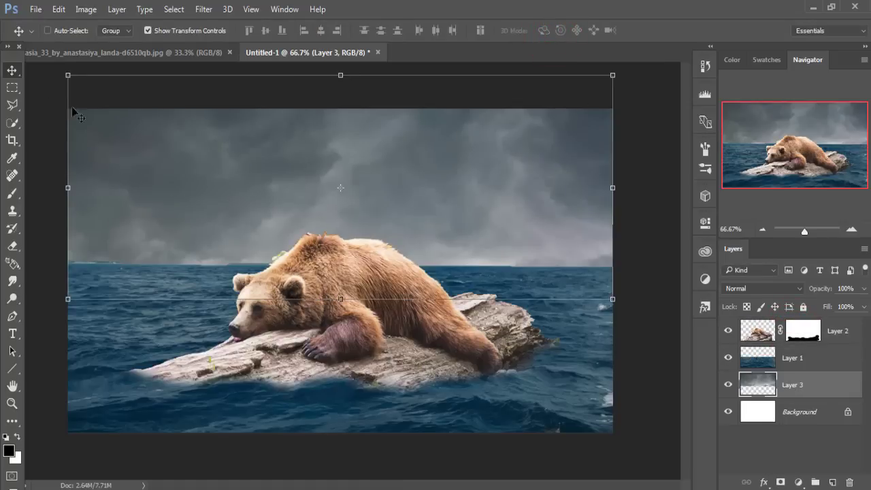
# Step: Stretch sea Layer 1 to 102.61% height and add a layer mask to it
pyautogui.click(808, 370)
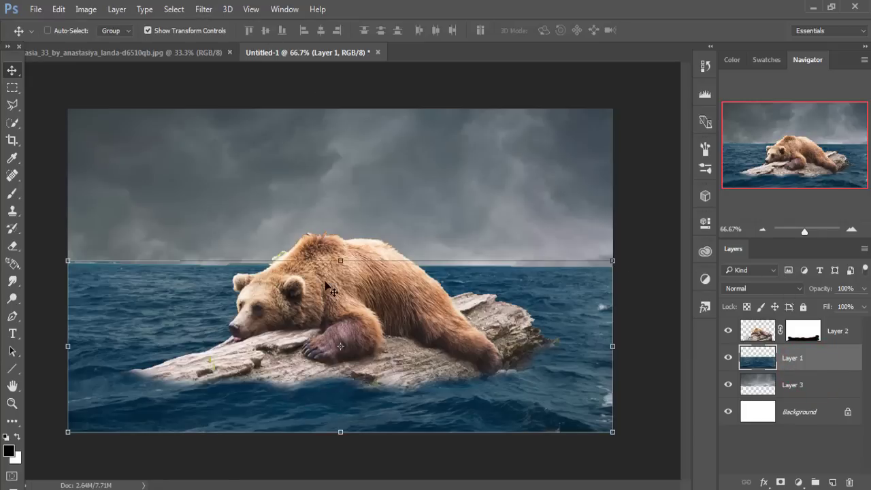
pyautogui.moveTo(340, 261); pyautogui.dragTo(340, 271)
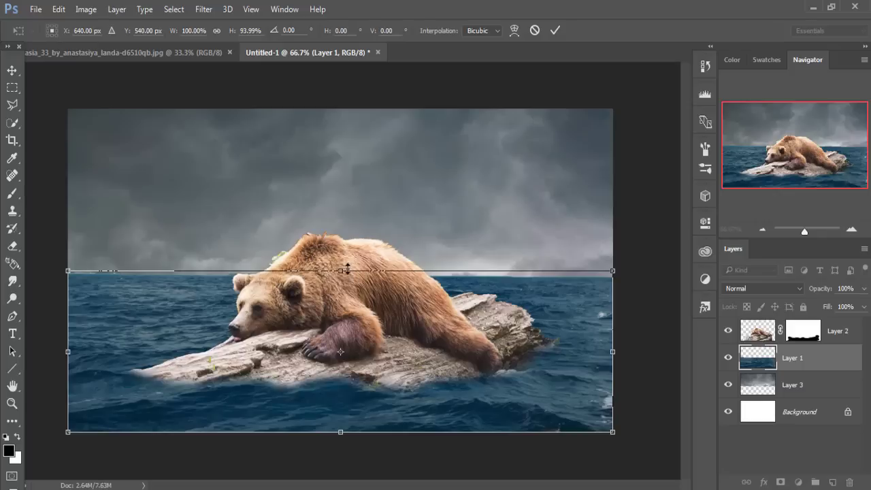
pyautogui.moveTo(348, 270); pyautogui.dragTo(340, 256)
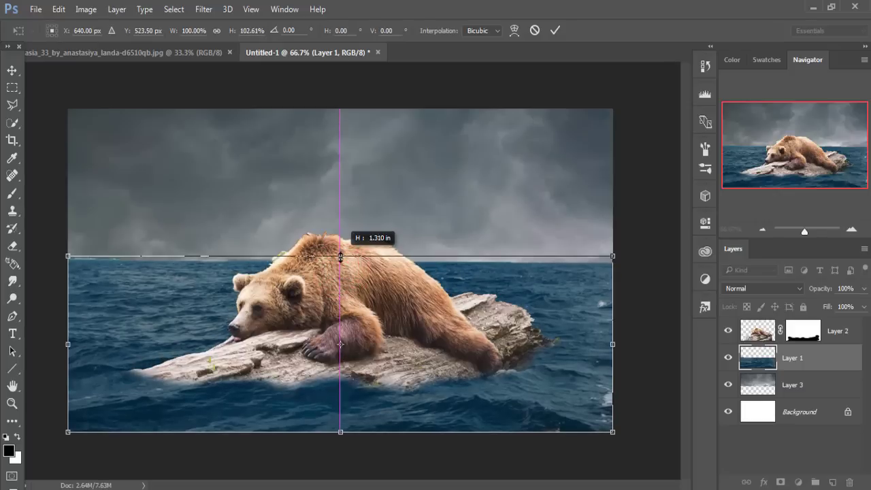
pyautogui.click(555, 31)
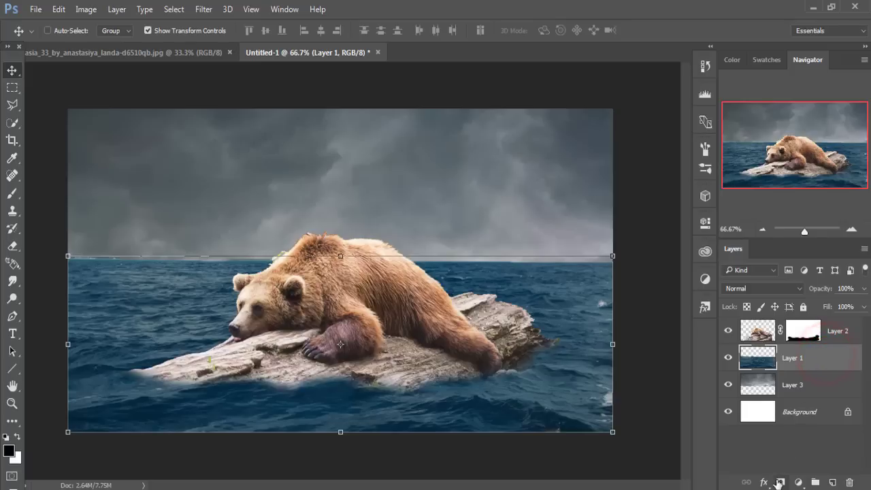
pyautogui.click(780, 482)
# Step: Paint black along the horizon on Layer 1's mask, then select bear Layer 2
pyautogui.click(11, 194)
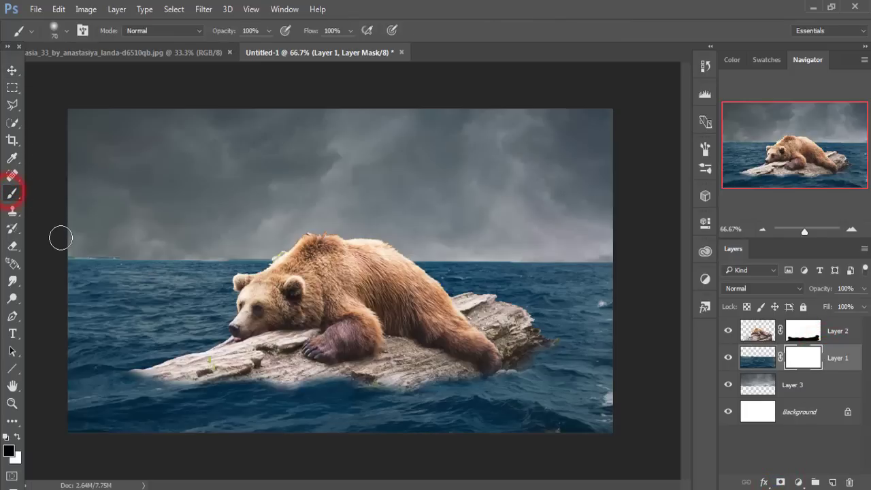
pyautogui.moveTo(60, 253); pyautogui.dragTo(104, 252)
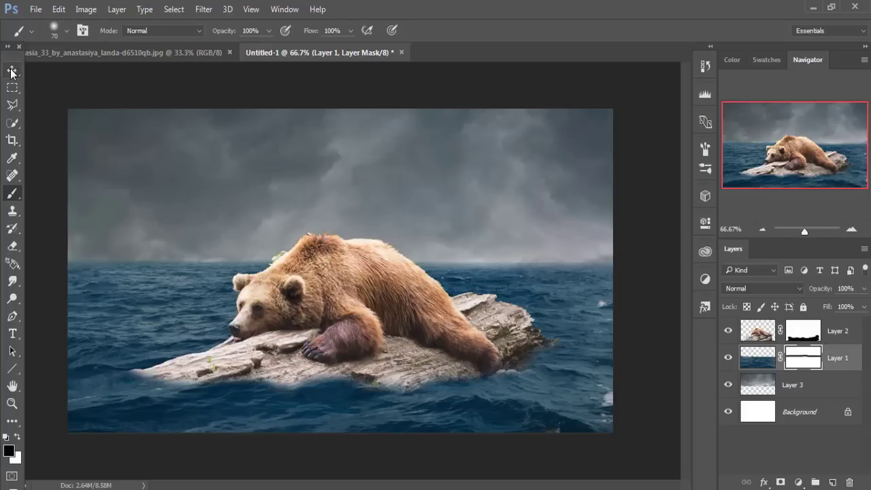
pyautogui.click(11, 72)
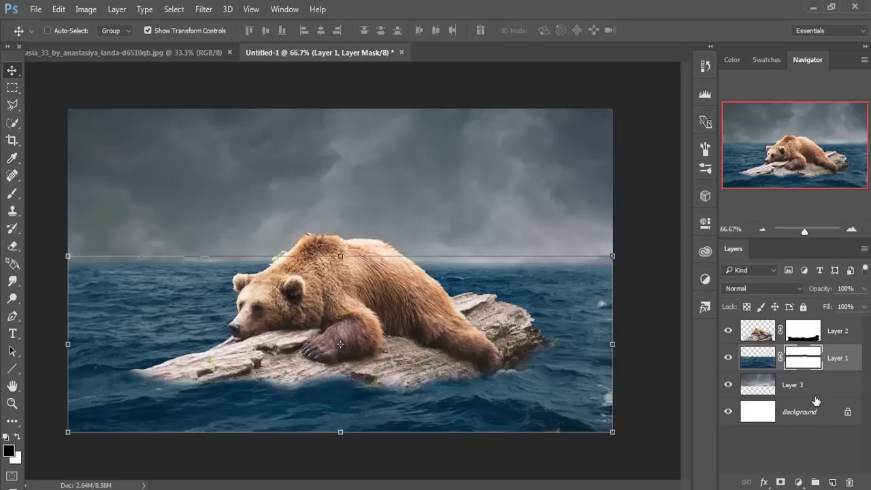
pyautogui.click(847, 334)
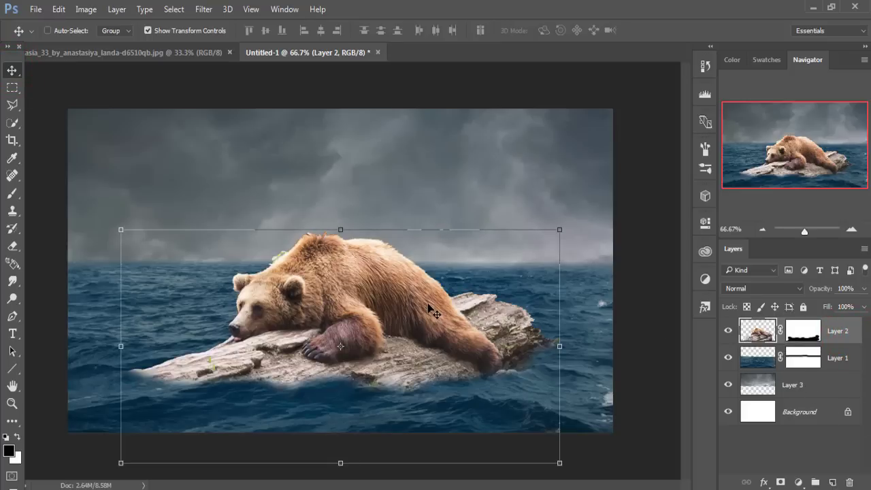
# Step: In the girl photo, Quick Select her hair, back, arm and hand
pyautogui.click(125, 54)
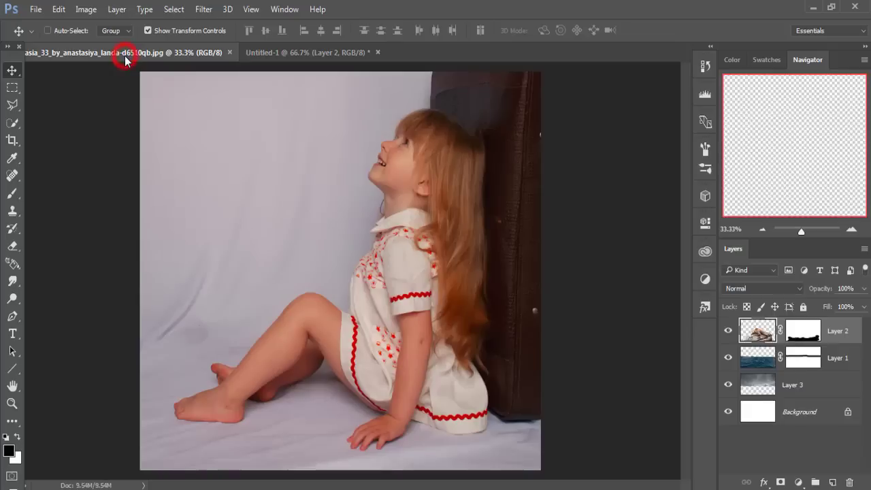
pyautogui.click(12, 123)
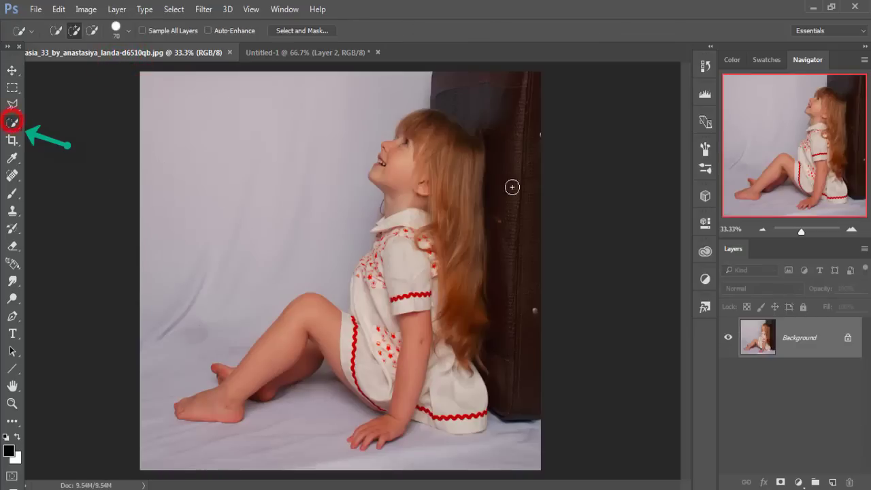
pyautogui.moveTo(411, 168)
pyautogui.mouseDown()
pyautogui.moveTo(390, 391)
pyautogui.moveTo(320, 341)
pyautogui.moveTo(288, 346)
pyautogui.moveTo(261, 377)
pyautogui.mouseUp()
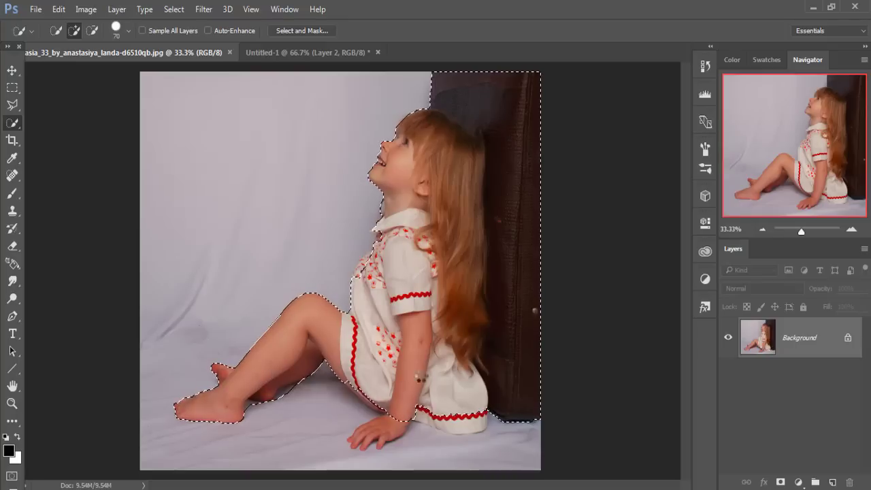
pyautogui.moveTo(371, 393)
pyautogui.mouseDown()
pyautogui.moveTo(371, 361)
pyautogui.moveTo(399, 412)
pyautogui.moveTo(426, 409)
pyautogui.mouseUp()
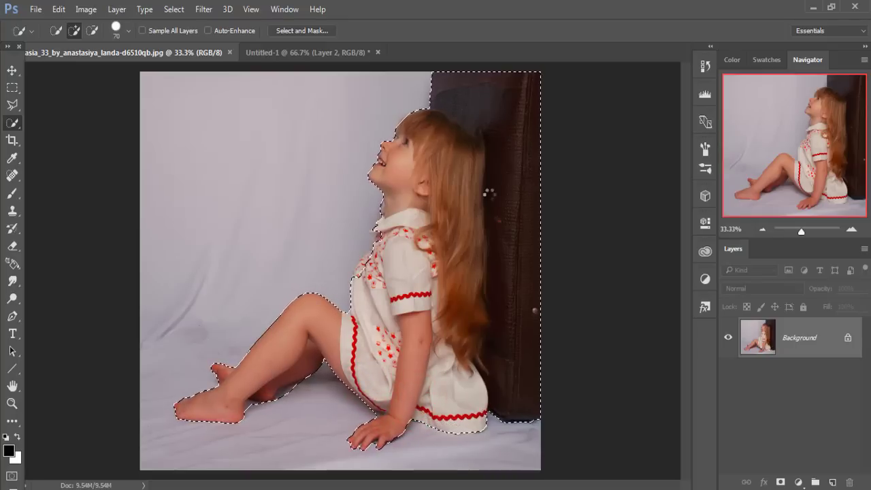
# Step: Subtract the dark backdrop, suitcase and leg shadows from the girl selection
pyautogui.click(89, 30)
pyautogui.moveTo(418, 77); pyautogui.dragTo(409, 85)
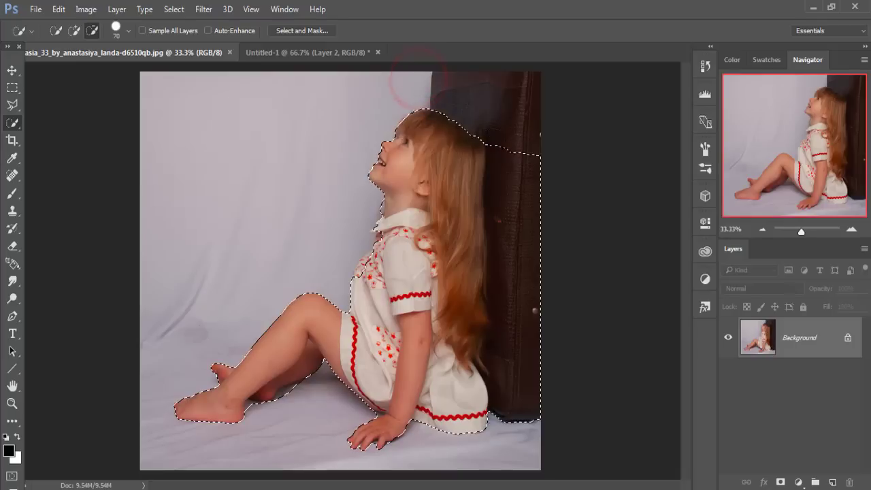
pyautogui.moveTo(520, 286); pyautogui.dragTo(505, 363)
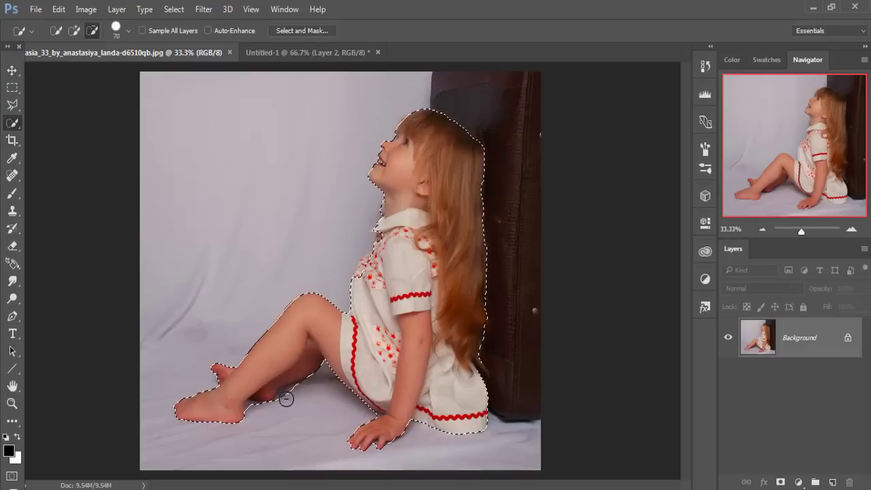
pyautogui.click(289, 397)
pyautogui.moveTo(289, 397); pyautogui.dragTo(302, 392)
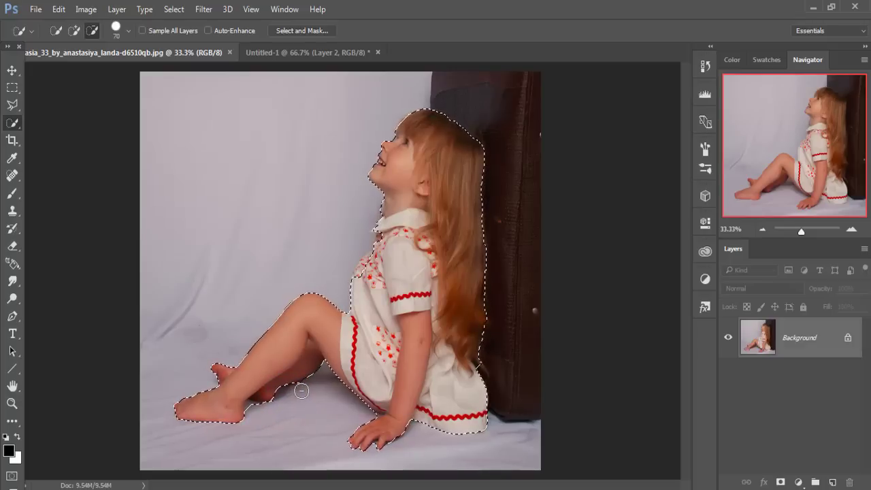
pyautogui.click(252, 412)
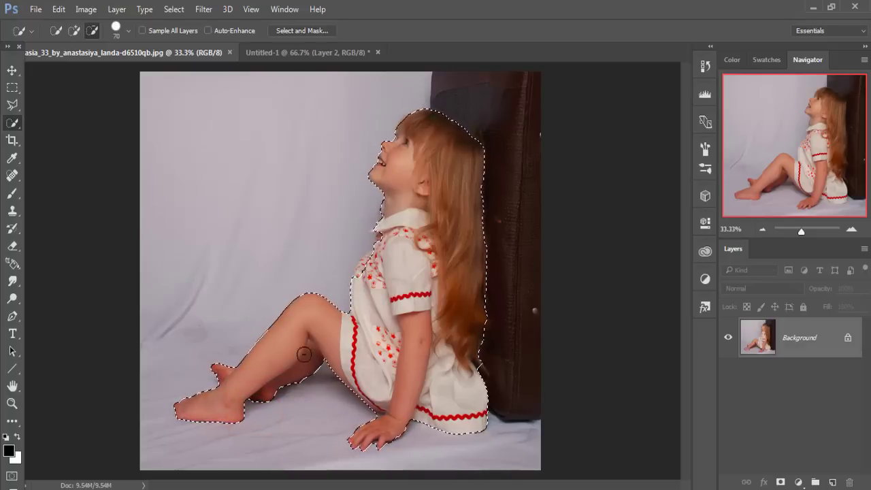
# Step: Refine the selection in Select and Mask with output to a New Layer
pyautogui.click(292, 32)
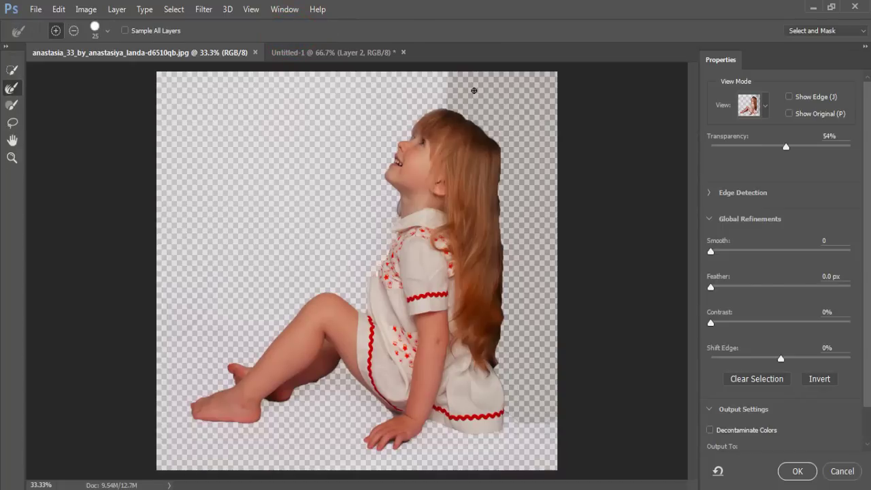
pyautogui.scroll(-2, 868, 375)
pyautogui.click(846, 411)
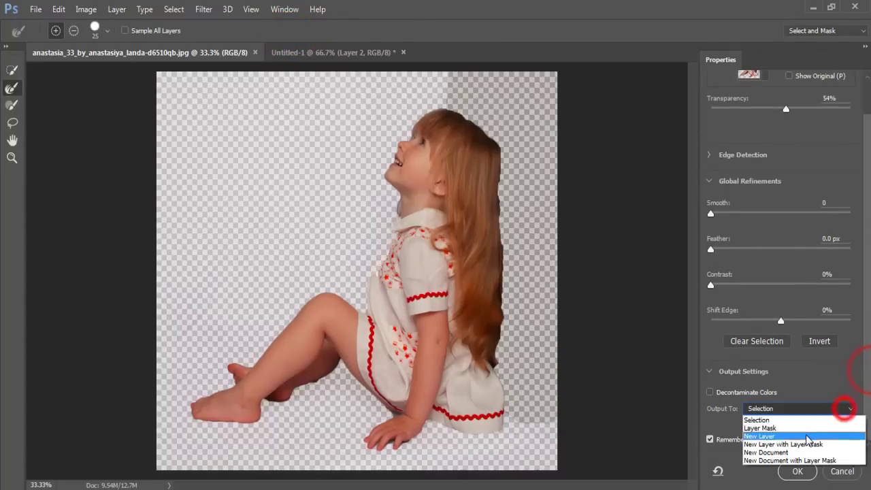
pyautogui.click(783, 432)
pyautogui.click(798, 471)
pyautogui.click(12, 70)
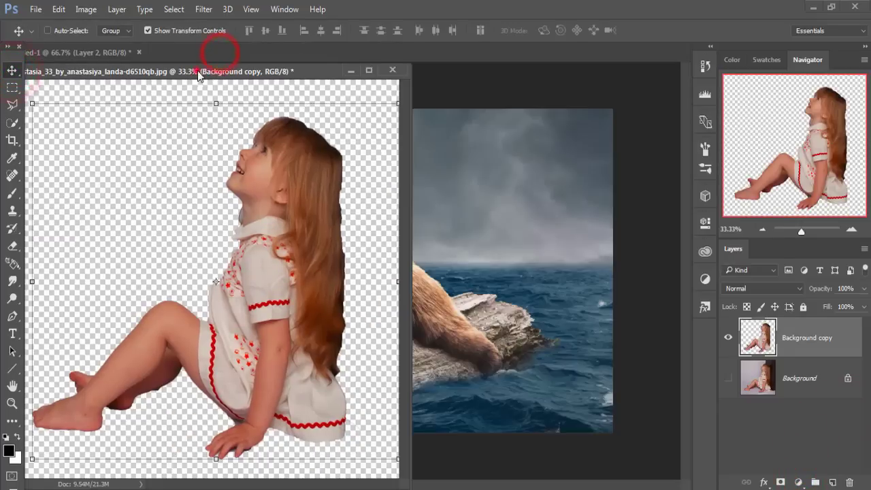
# Step: Move the cut-out girl layer into the bear composite document
pyautogui.moveTo(156, 53); pyautogui.dragTo(533, 70)
pyautogui.moveTo(666, 248); pyautogui.dragTo(312, 214)
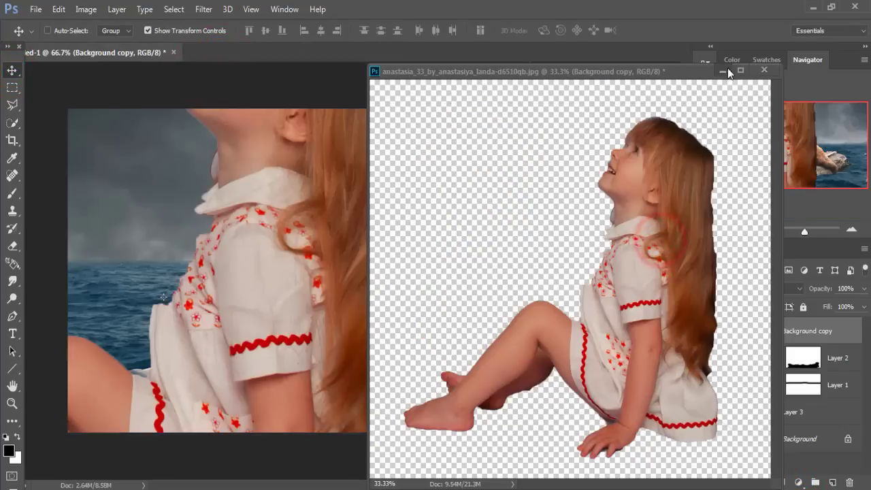
pyautogui.click(724, 69)
pyautogui.moveTo(323, 123)
pyautogui.mouseDown()
pyautogui.moveTo(461, 180)
pyautogui.moveTo(280, 190)
pyautogui.moveTo(507, 176)
pyautogui.moveTo(508, 155)
pyautogui.mouseUp()
# Step: Free Transform the girl down to about 10.8% and seat her on the bear's back
pyautogui.moveTo(253, 385); pyautogui.dragTo(278, 352)
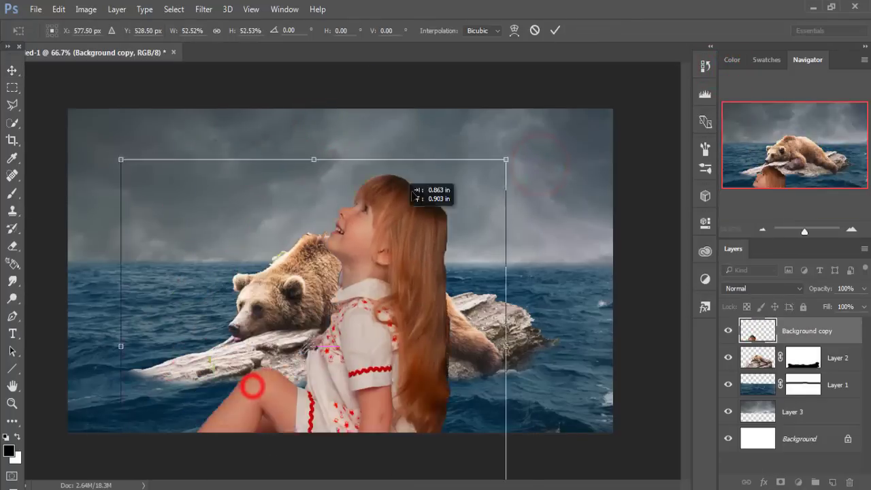
pyautogui.moveTo(530, 124); pyautogui.dragTo(407, 243)
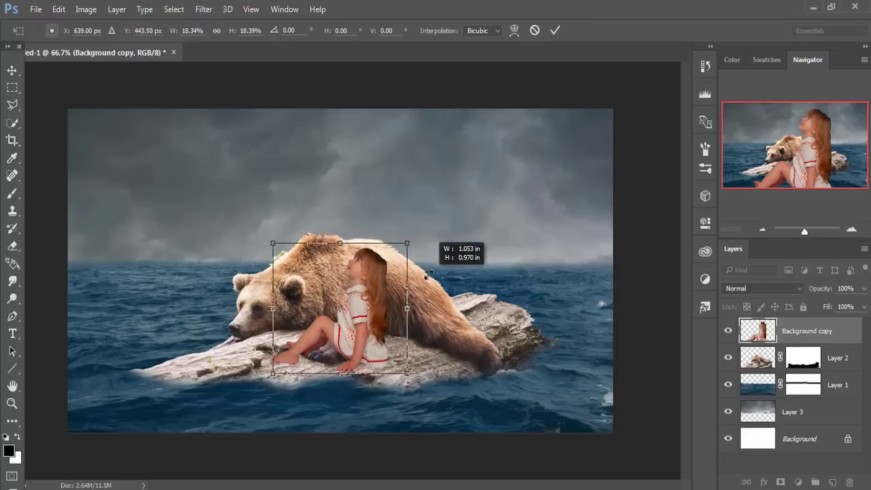
pyautogui.moveTo(366, 307); pyautogui.dragTo(368, 204)
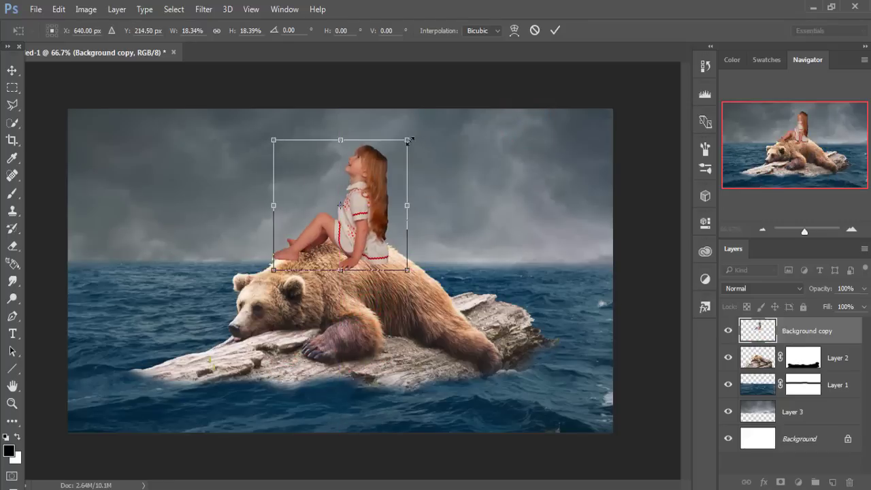
pyautogui.moveTo(408, 140); pyautogui.dragTo(397, 156)
pyautogui.moveTo(358, 198); pyautogui.dragTo(365, 199)
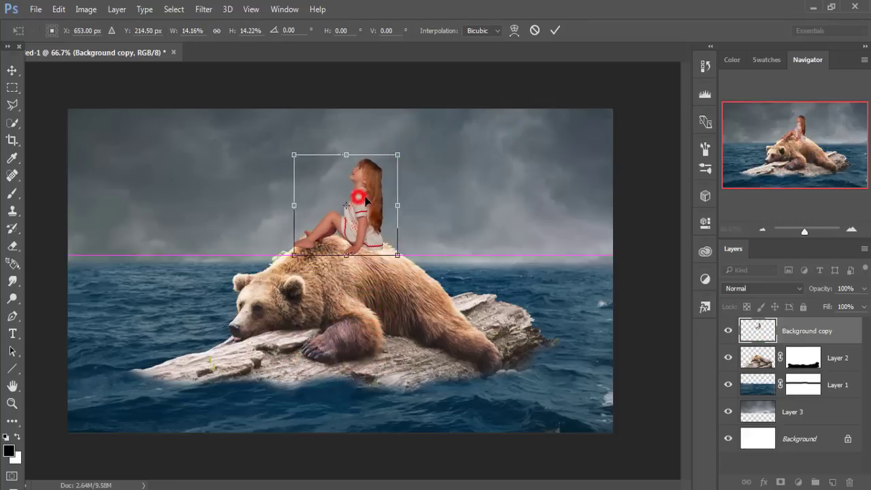
pyautogui.moveTo(398, 155); pyautogui.dragTo(387, 167)
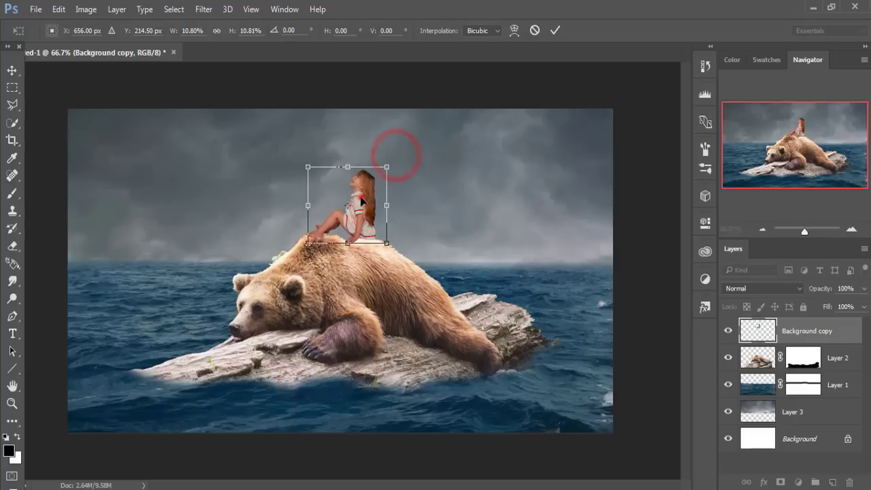
pyautogui.moveTo(362, 199); pyautogui.dragTo(362, 211)
pyautogui.click(556, 30)
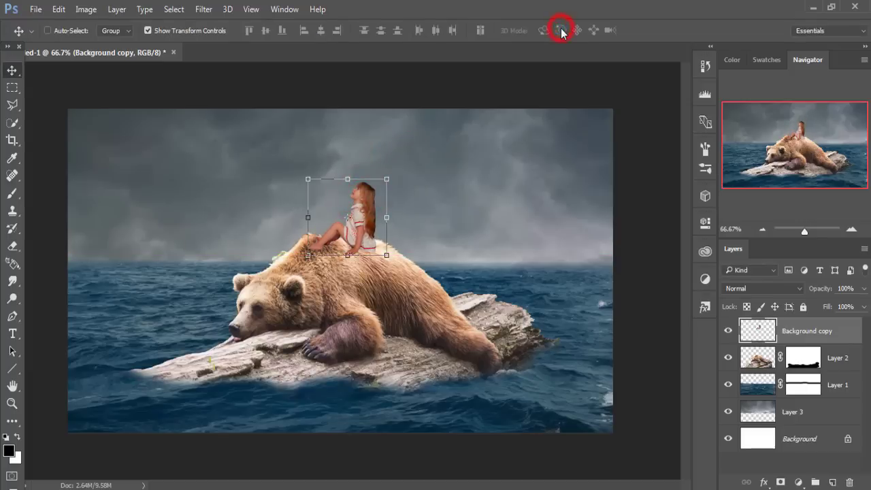
pyautogui.hotkey('ctrl', '+')
pyautogui.hotkey('ctrl', '+')
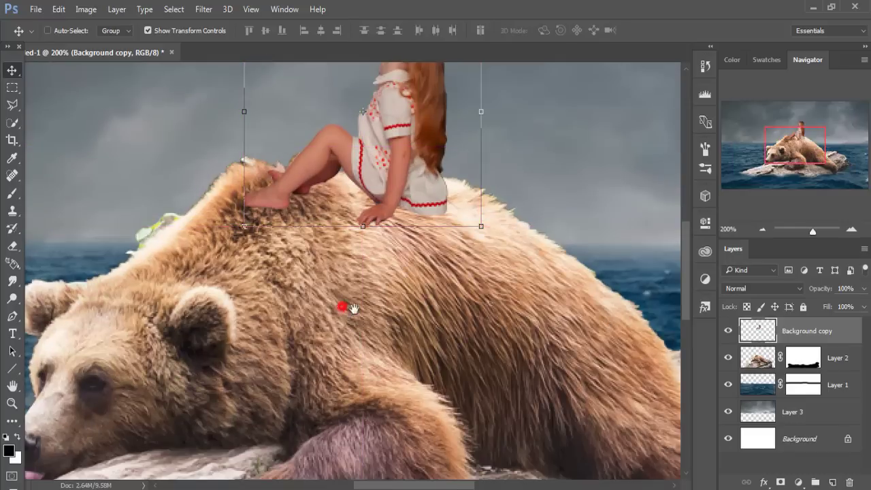
# Step: On bear Layer 2, smudge fur from the bear's ear out into the water
pyautogui.moveTo(354, 307); pyautogui.dragTo(446, 318)
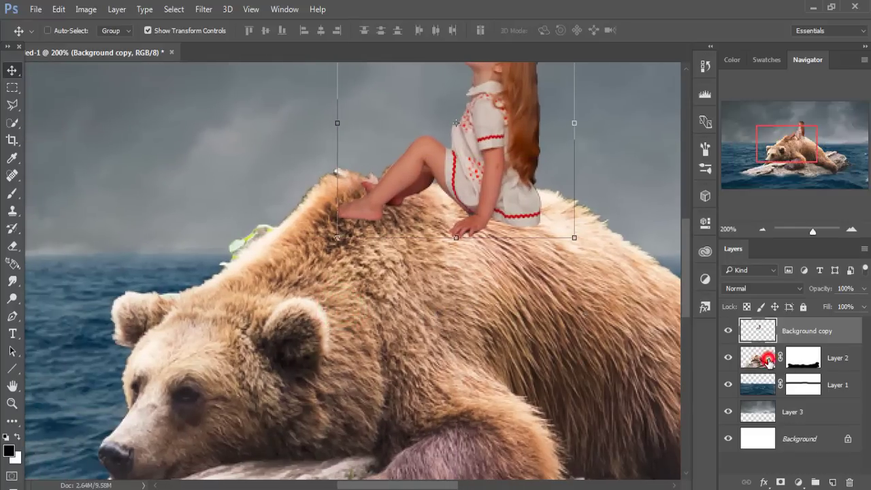
pyautogui.click(768, 359)
pyautogui.click(9, 282)
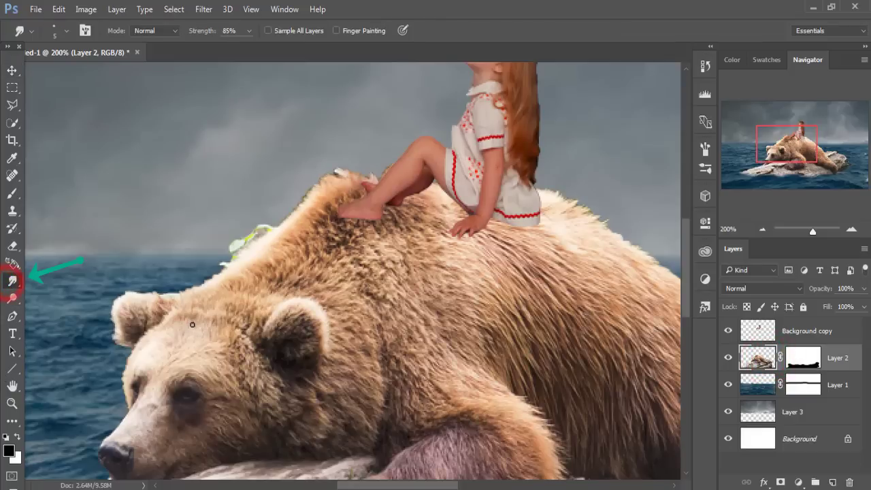
pyautogui.hotkey('ctrl', '+')
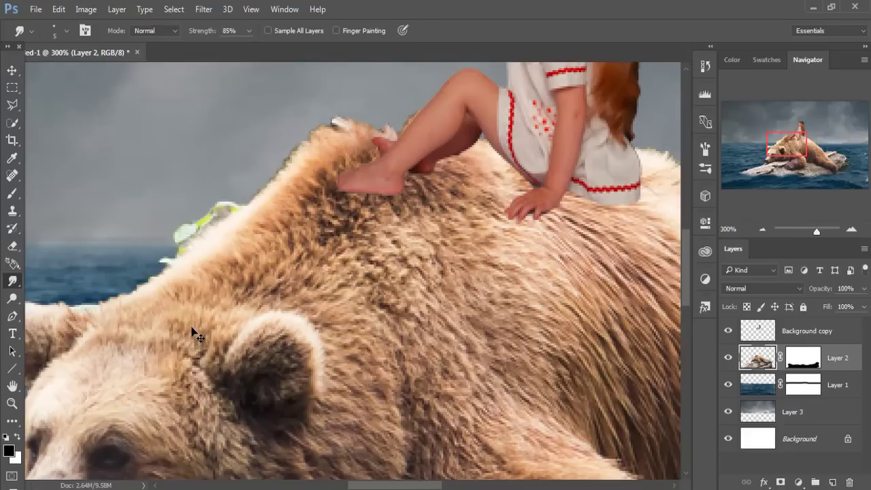
pyautogui.moveTo(129, 339); pyautogui.dragTo(239, 320)
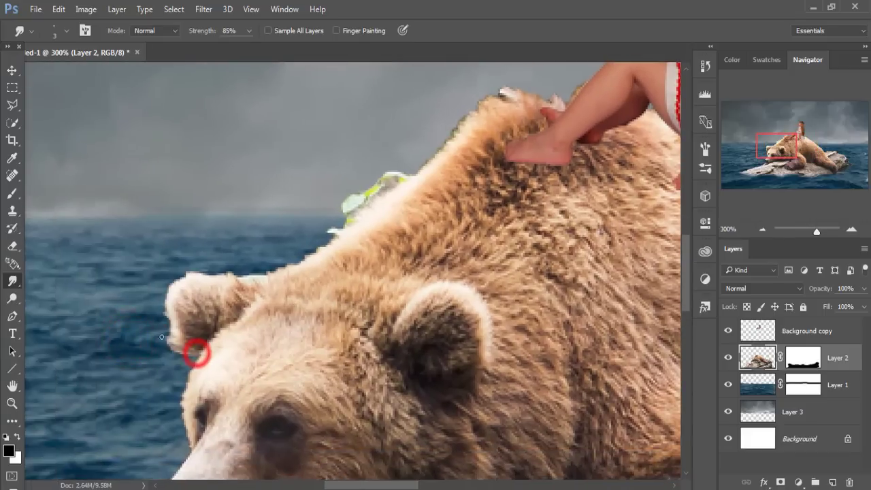
pyautogui.moveTo(162, 336)
pyautogui.mouseDown()
pyautogui.moveTo(175, 341)
pyautogui.moveTo(170, 306)
pyautogui.moveTo(182, 278)
pyautogui.moveTo(278, 288)
pyautogui.moveTo(272, 281)
pyautogui.mouseUp()
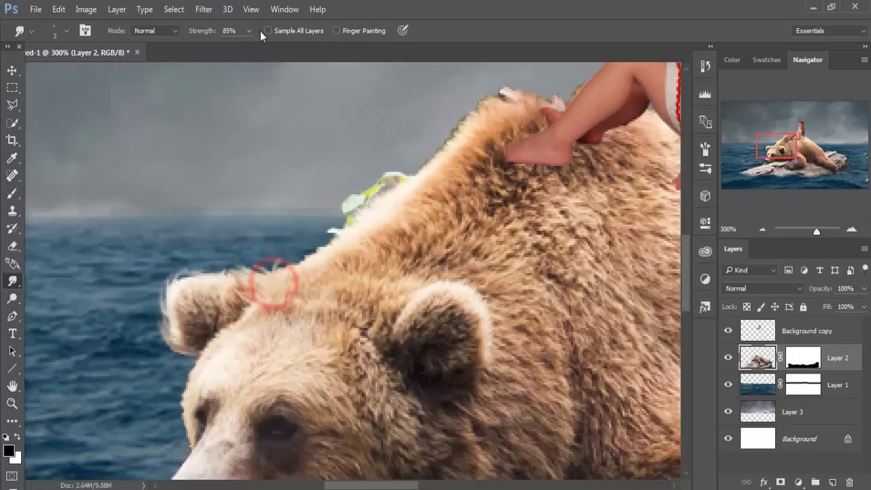
# Step: At 72% Smudge strength, pull fur along the ear, back, and behind the girl
pyautogui.click(249, 31)
pyautogui.moveTo(256, 47); pyautogui.dragTo(249, 49)
pyautogui.moveTo(274, 279)
pyautogui.mouseDown()
pyautogui.moveTo(307, 264)
pyautogui.moveTo(346, 210)
pyautogui.moveTo(402, 172)
pyautogui.moveTo(354, 214)
pyautogui.moveTo(405, 185)
pyautogui.moveTo(389, 200)
pyautogui.moveTo(313, 255)
pyautogui.mouseUp()
pyautogui.moveTo(431, 170)
pyautogui.mouseDown()
pyautogui.moveTo(478, 86)
pyautogui.moveTo(541, 101)
pyautogui.moveTo(344, 130)
pyautogui.moveTo(232, 193)
pyautogui.mouseUp()
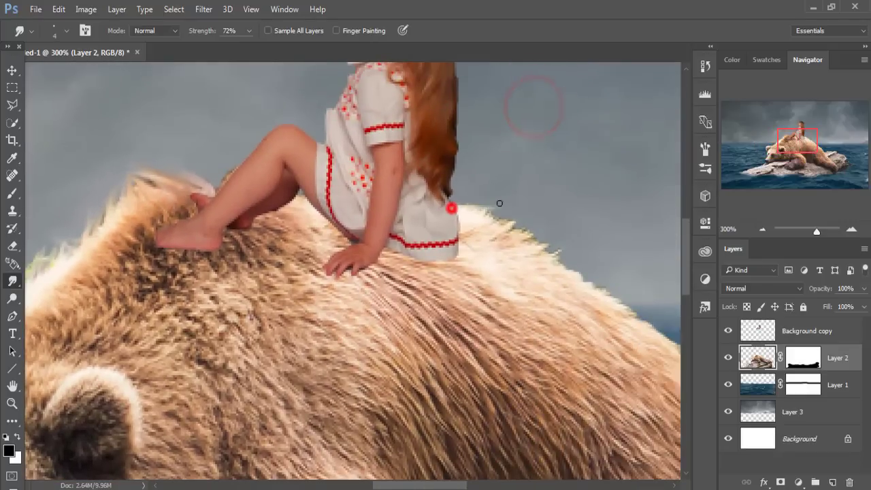
pyautogui.moveTo(452, 206)
pyautogui.mouseDown()
pyautogui.moveTo(502, 214)
pyautogui.moveTo(491, 222)
pyautogui.moveTo(588, 260)
pyautogui.moveTo(573, 277)
pyautogui.moveTo(554, 272)
pyautogui.moveTo(565, 275)
pyautogui.mouseUp()
pyautogui.moveTo(455, 204); pyautogui.dragTo(469, 209)
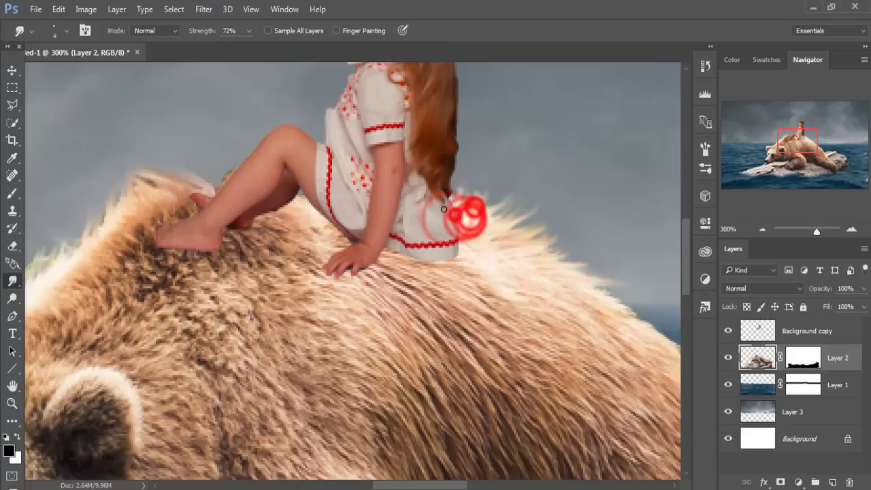
# Step: Smudge more fur along the bear's back outline and below its ear
pyautogui.moveTo(583, 288)
pyautogui.mouseDown()
pyautogui.moveTo(447, 198)
pyautogui.moveTo(406, 156)
pyautogui.mouseUp()
pyautogui.moveTo(453, 171)
pyautogui.mouseDown()
pyautogui.moveTo(565, 245)
pyautogui.moveTo(599, 300)
pyautogui.moveTo(609, 293)
pyautogui.moveTo(617, 303)
pyautogui.moveTo(629, 331)
pyautogui.moveTo(432, 234)
pyautogui.moveTo(522, 326)
pyautogui.mouseUp()
pyautogui.moveTo(476, 272); pyautogui.dragTo(564, 346)
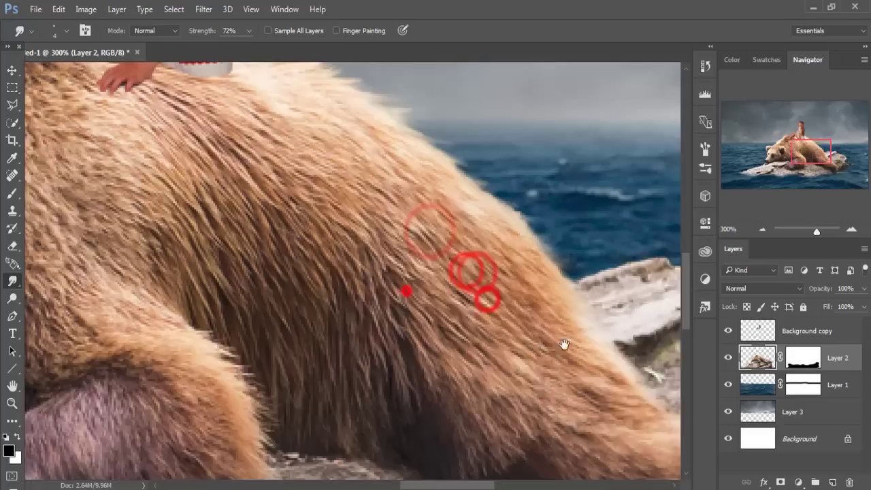
pyautogui.moveTo(364, 272)
pyautogui.mouseDown()
pyautogui.moveTo(538, 307)
pyautogui.moveTo(531, 307)
pyautogui.mouseUp()
pyautogui.moveTo(204, 231); pyautogui.dragTo(387, 307)
pyautogui.moveTo(177, 227); pyautogui.dragTo(182, 305)
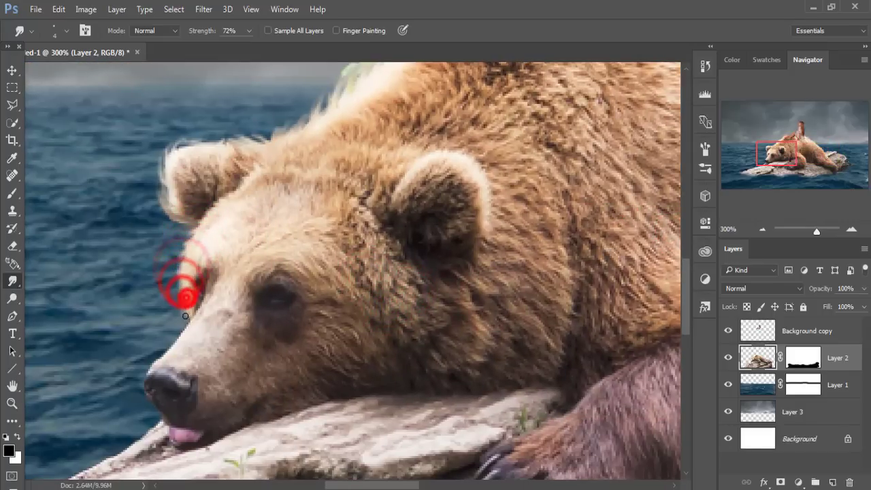
# Step: Dab wispy fur outward along the bear's left ear edge
pyautogui.moveTo(285, 152); pyautogui.dragTo(234, 234)
pyautogui.click(204, 229)
pyautogui.click(226, 223)
pyautogui.click(195, 224)
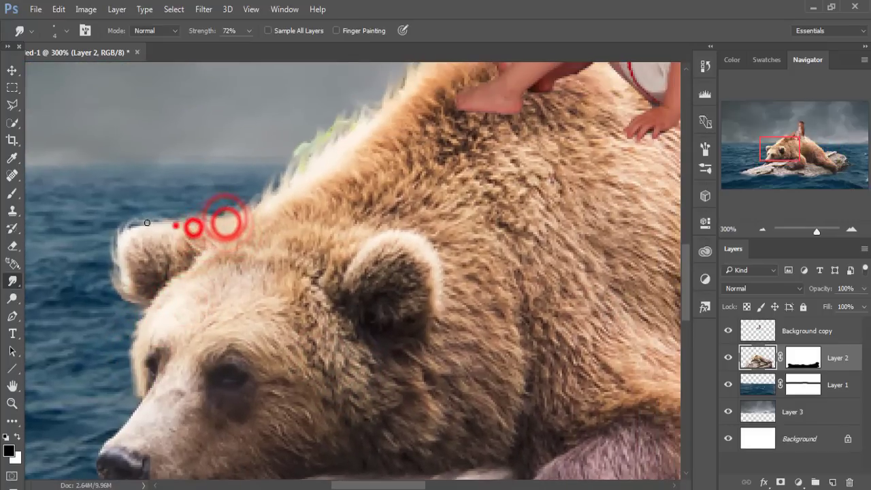
pyautogui.click(165, 228)
pyautogui.click(150, 228)
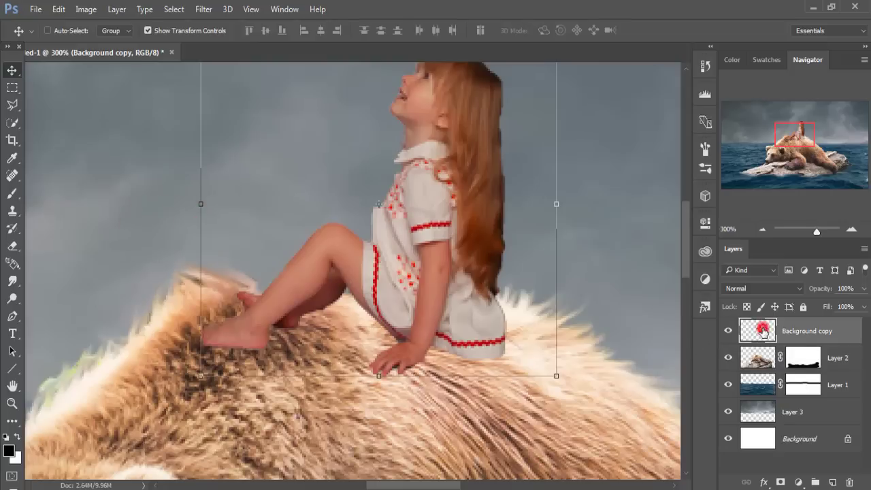
# Step: Zoom in on the girl's head and smudge the top and crown of her hair
pyautogui.moveTo(418, 95); pyautogui.dragTo(382, 177)
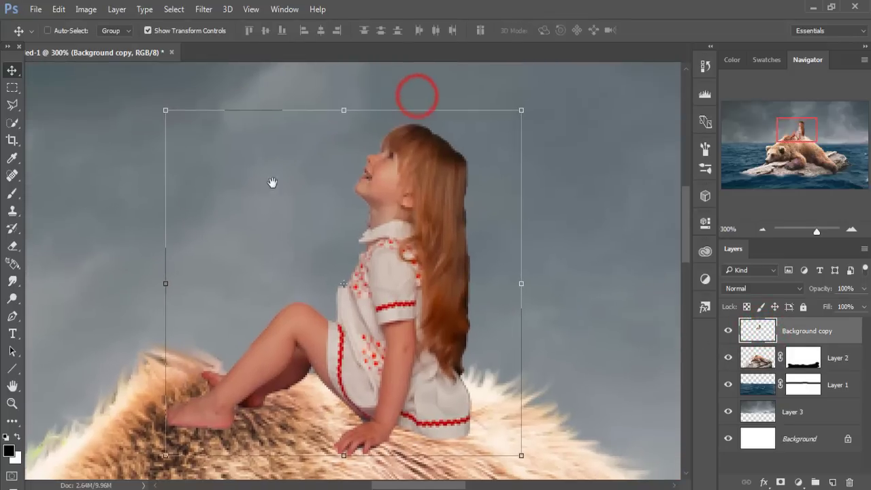
pyautogui.click(13, 194)
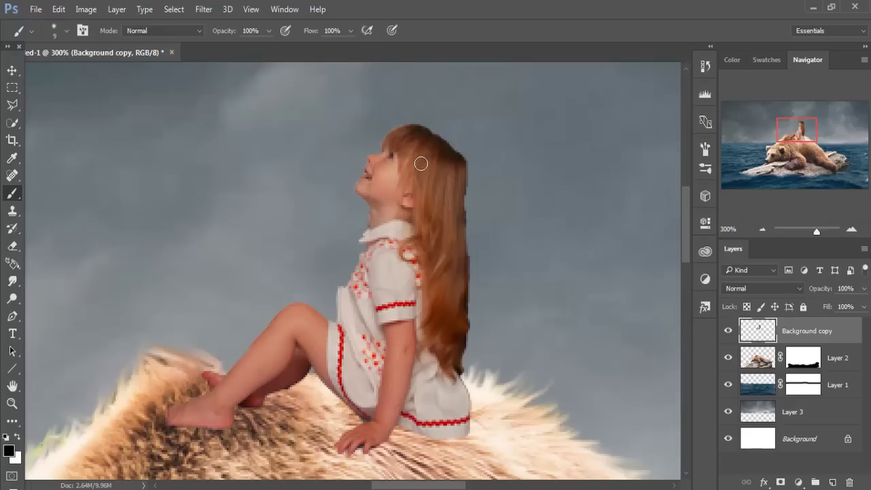
pyautogui.click(13, 280)
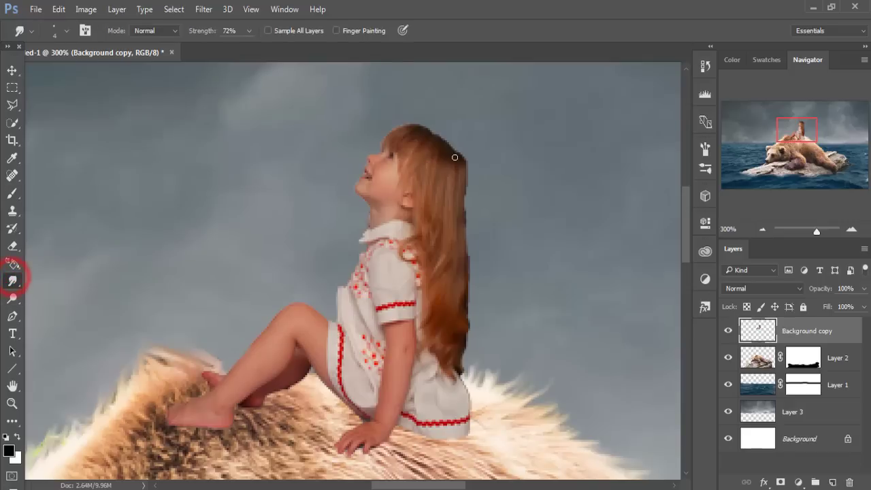
pyautogui.hotkey('ctrl', '+')
pyautogui.hotkey('ctrl', '+')
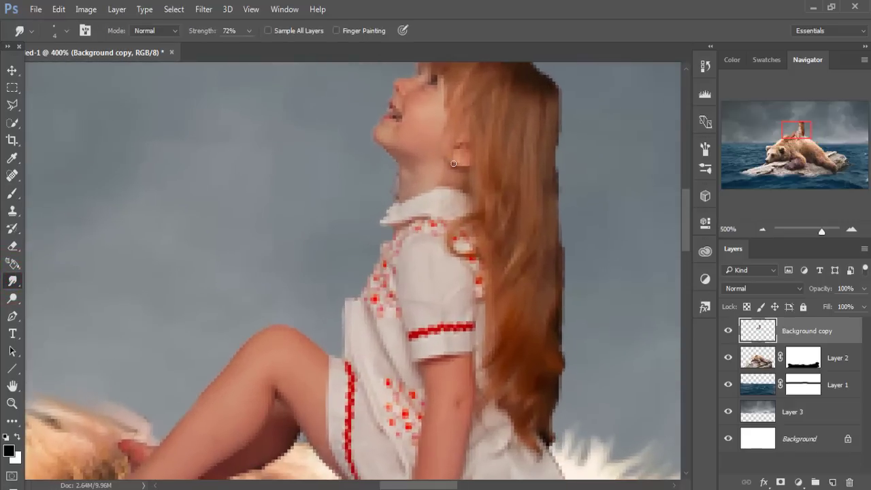
pyautogui.moveTo(475, 226); pyautogui.dragTo(426, 239)
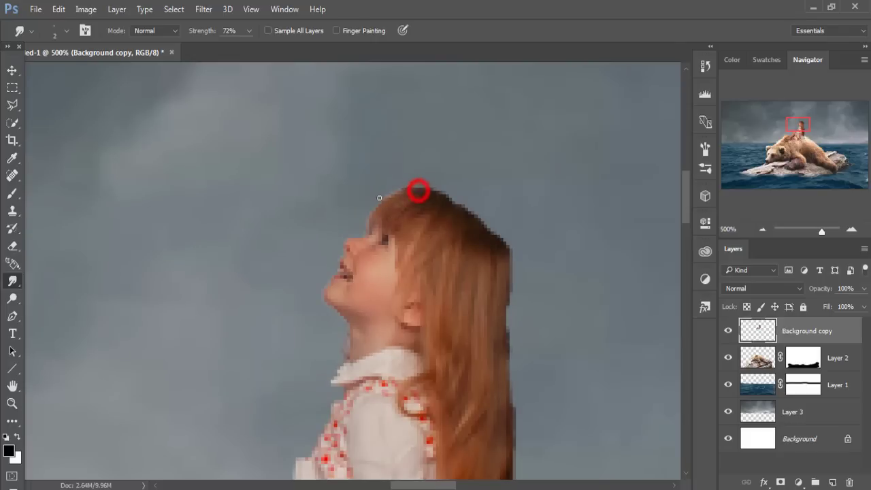
pyautogui.moveTo(379, 198)
pyautogui.mouseDown()
pyautogui.moveTo(361, 228)
pyautogui.moveTo(438, 197)
pyautogui.moveTo(449, 205)
pyautogui.moveTo(404, 184)
pyautogui.mouseUp()
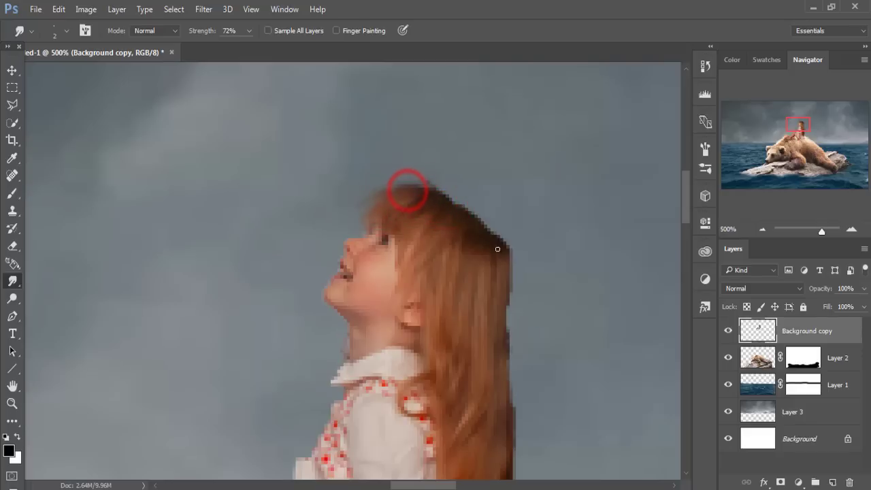
pyautogui.moveTo(499, 249)
pyautogui.mouseDown()
pyautogui.moveTo(520, 299)
pyautogui.moveTo(510, 266)
pyautogui.moveTo(505, 278)
pyautogui.mouseUp()
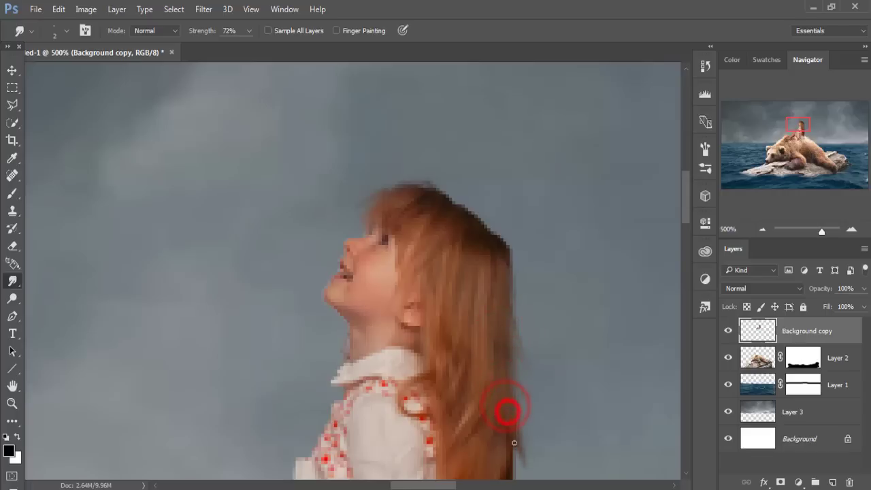
# Step: Smudge the hair's lower right edge down into the bear's fur
pyautogui.moveTo(498, 436); pyautogui.dragTo(454, 296)
pyautogui.click(454, 280)
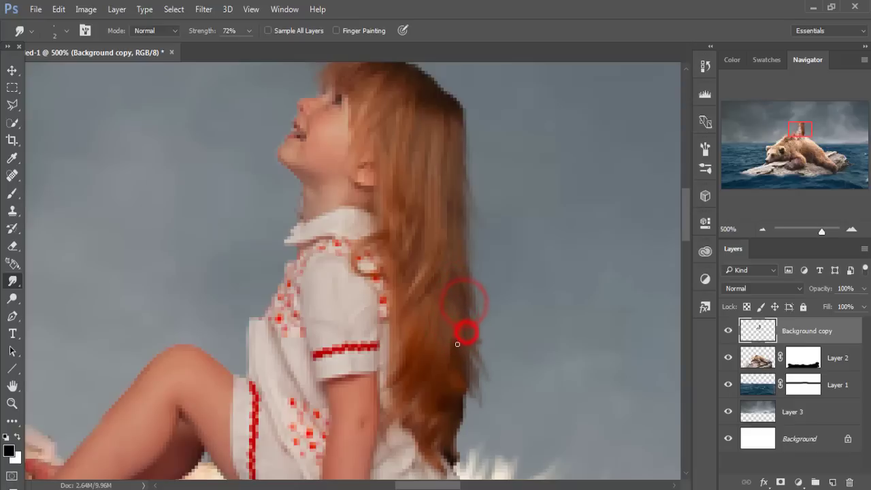
pyautogui.moveTo(457, 344); pyautogui.dragTo(463, 470)
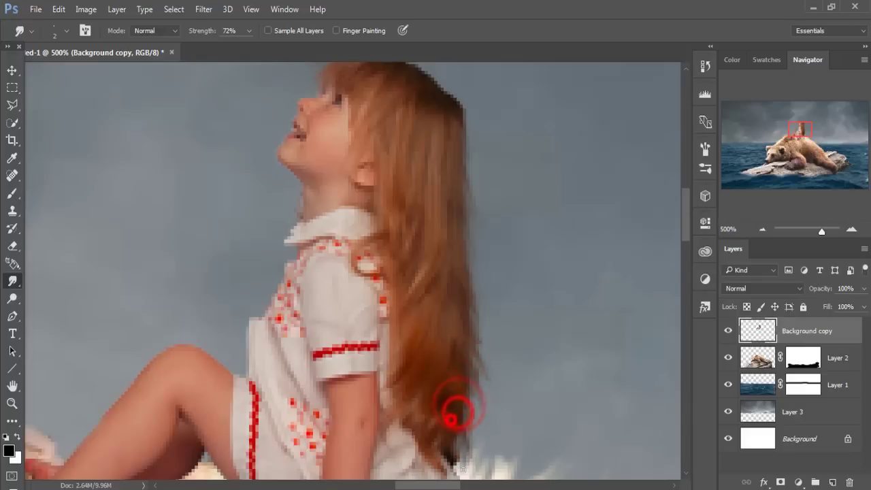
pyautogui.moveTo(450, 418); pyautogui.dragTo(457, 415)
pyautogui.scroll(-3, 449, 402)
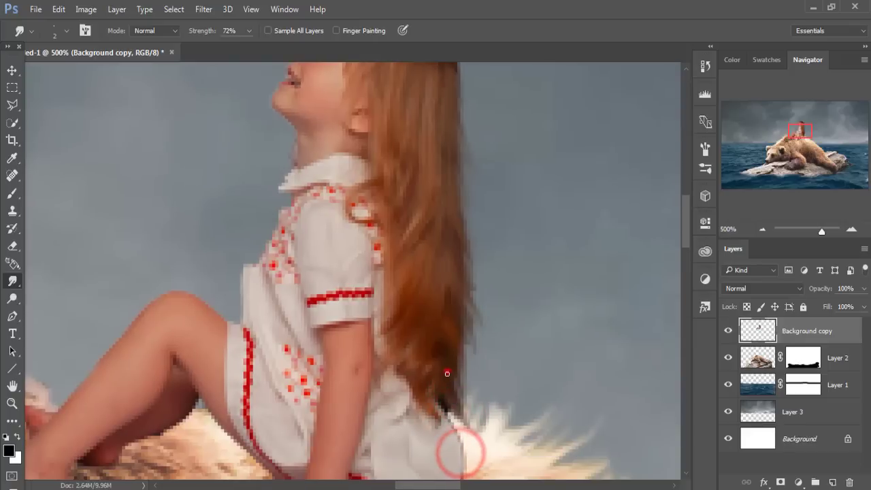
pyautogui.moveTo(448, 374); pyautogui.dragTo(442, 384)
pyautogui.click(454, 253)
pyautogui.scroll(8, 454, 253)
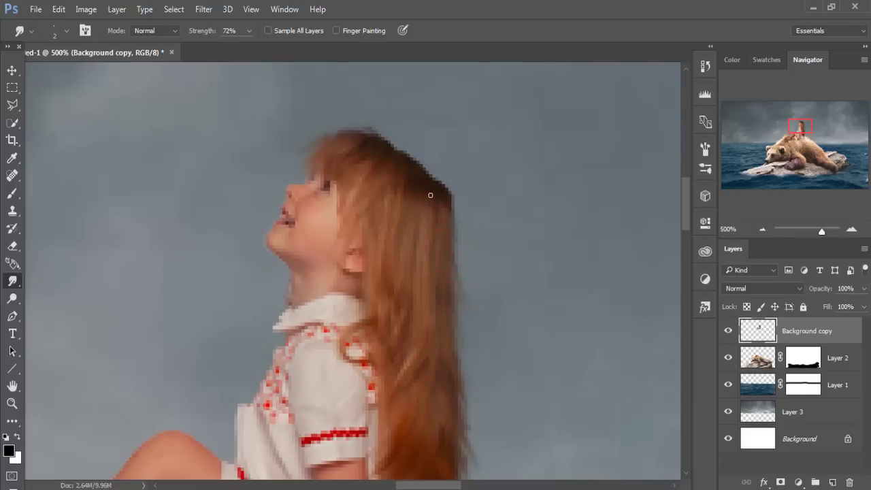
# Step: Soften the hair outline behind the head and along the crown toward the forehead
pyautogui.moveTo(456, 253); pyautogui.dragTo(444, 198)
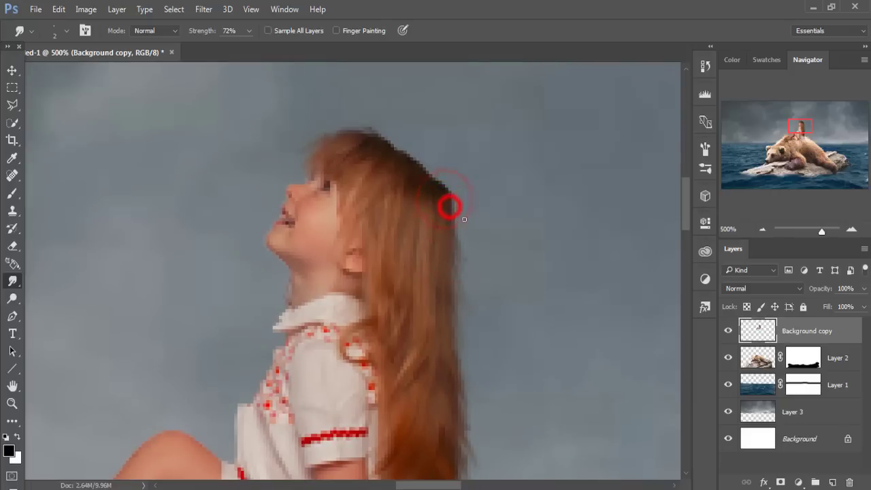
pyautogui.moveTo(447, 240); pyautogui.dragTo(455, 243)
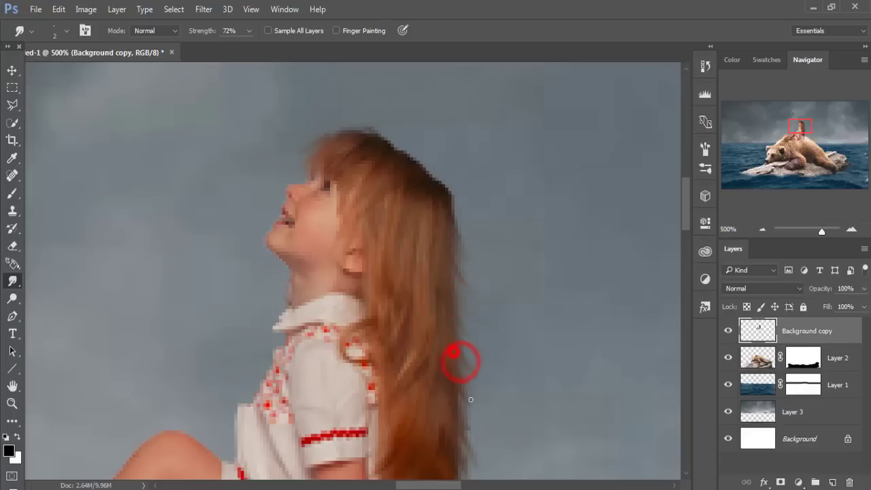
pyautogui.click(467, 429)
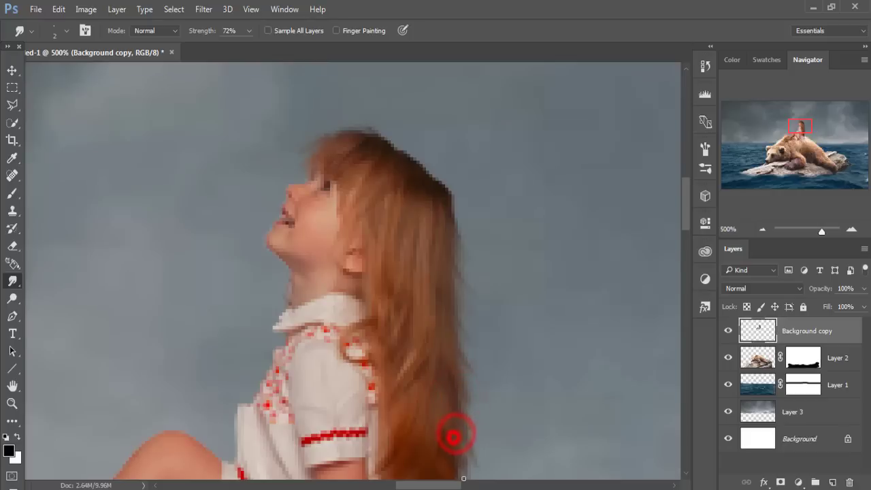
pyautogui.click(428, 321)
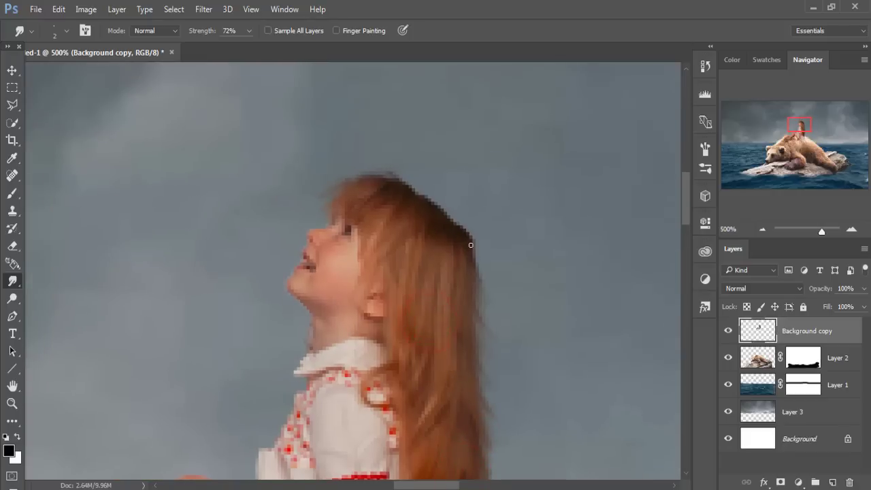
pyautogui.click(470, 243)
pyautogui.click(467, 247)
pyautogui.moveTo(462, 232)
pyautogui.mouseDown()
pyautogui.moveTo(447, 209)
pyautogui.moveTo(450, 220)
pyautogui.moveTo(411, 192)
pyautogui.mouseUp()
pyautogui.click(461, 230)
pyautogui.click(452, 226)
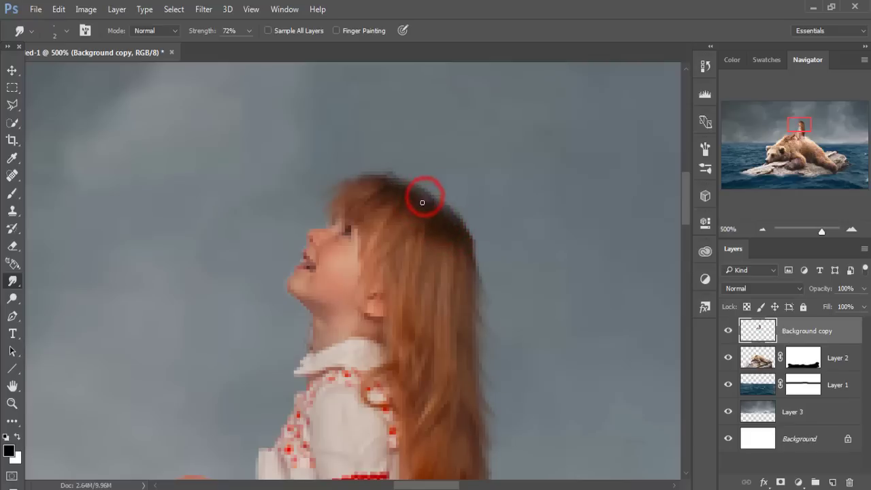
pyautogui.click(430, 206)
pyautogui.moveTo(425, 207)
pyautogui.mouseDown()
pyautogui.moveTo(385, 184)
pyautogui.moveTo(354, 185)
pyautogui.mouseUp()
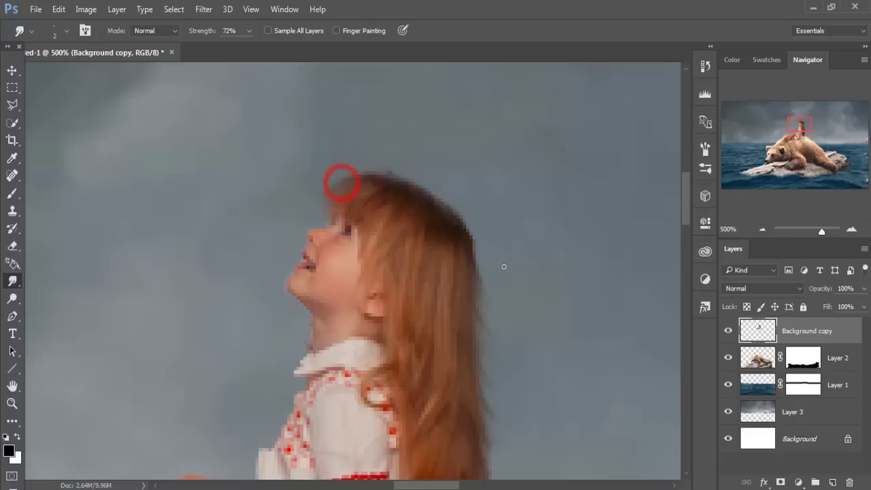
# Step: Raise the cloudy sky Layer 3 to Y 105 px and stretch it to 102.8% height
pyautogui.hotkey('ctrl', '-')
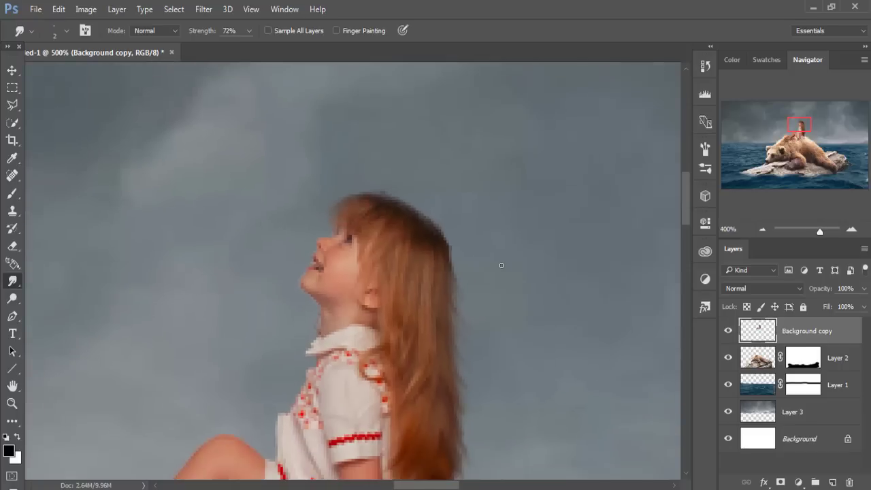
pyautogui.hotkey('ctrl', '-')
pyautogui.hotkey('ctrl', '-')
pyautogui.hotkey('ctrl', '-')
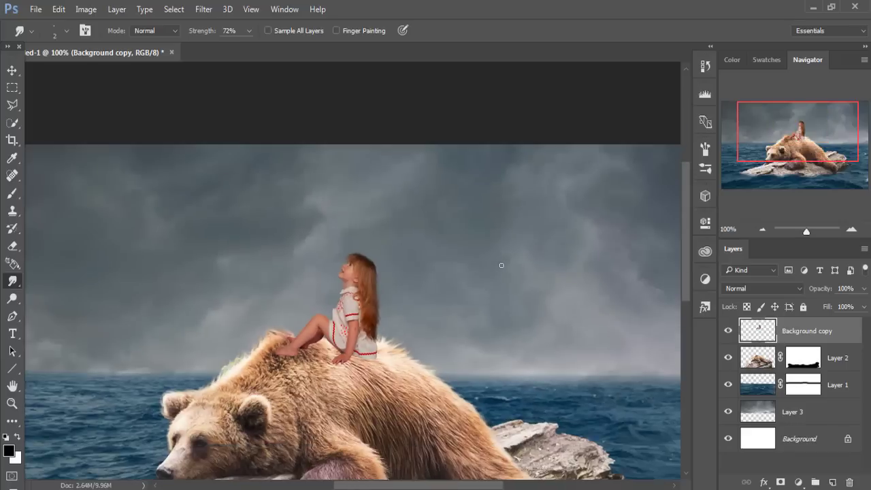
pyautogui.hotkey('ctrl', '-')
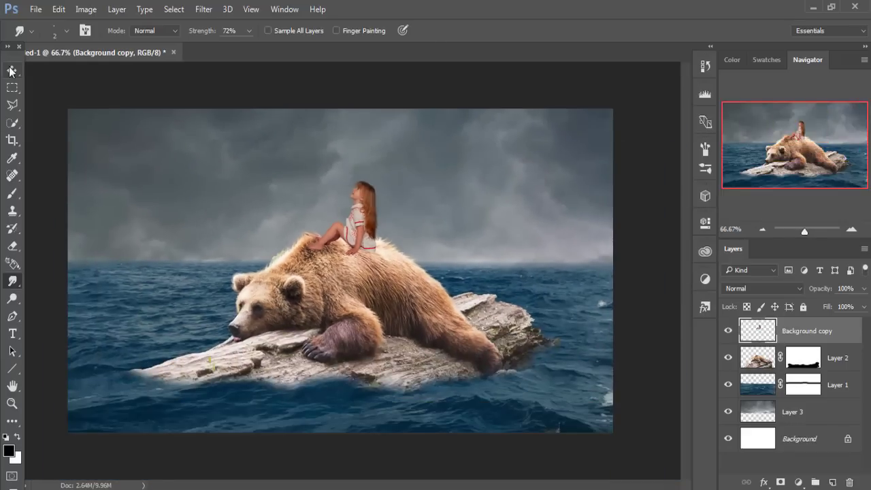
pyautogui.click(11, 70)
pyautogui.click(790, 413)
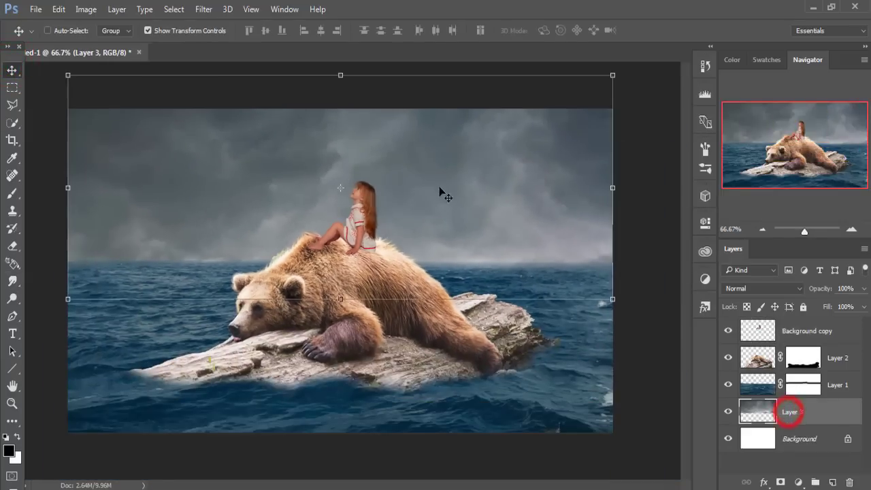
pyautogui.moveTo(441, 183); pyautogui.dragTo(441, 156)
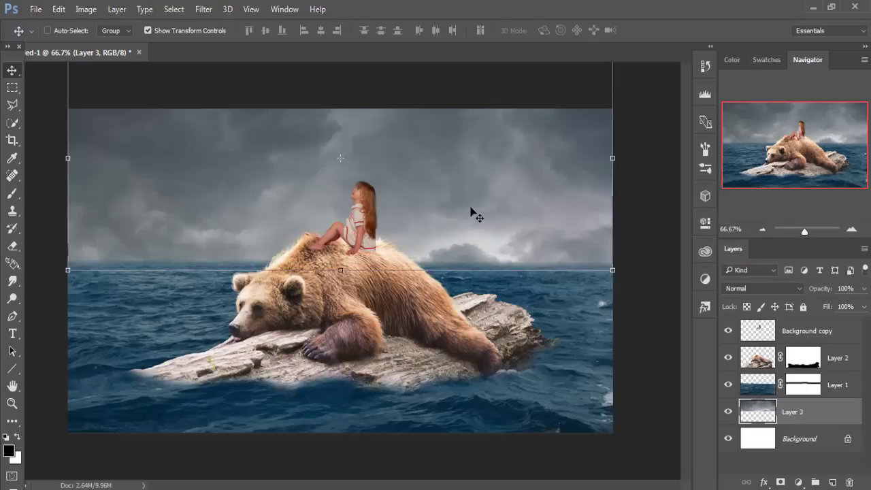
pyautogui.click(543, 163)
pyautogui.moveTo(341, 270); pyautogui.dragTo(341, 275)
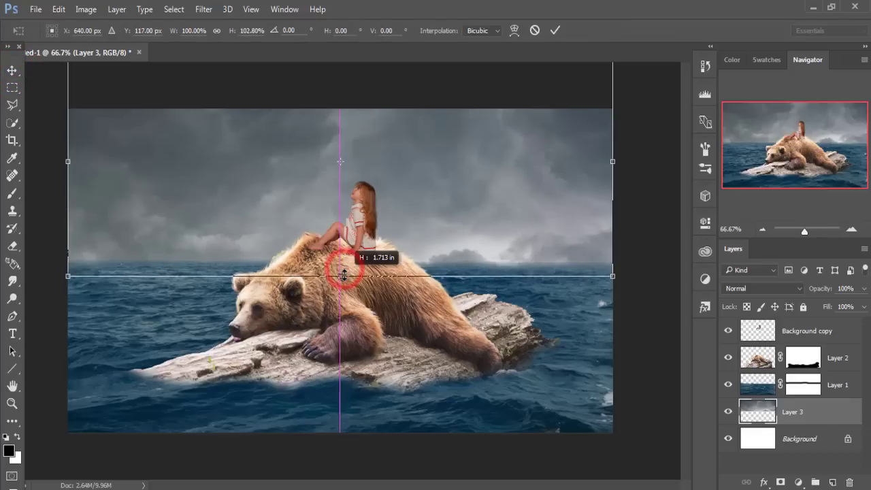
pyautogui.moveTo(412, 196); pyautogui.dragTo(414, 190)
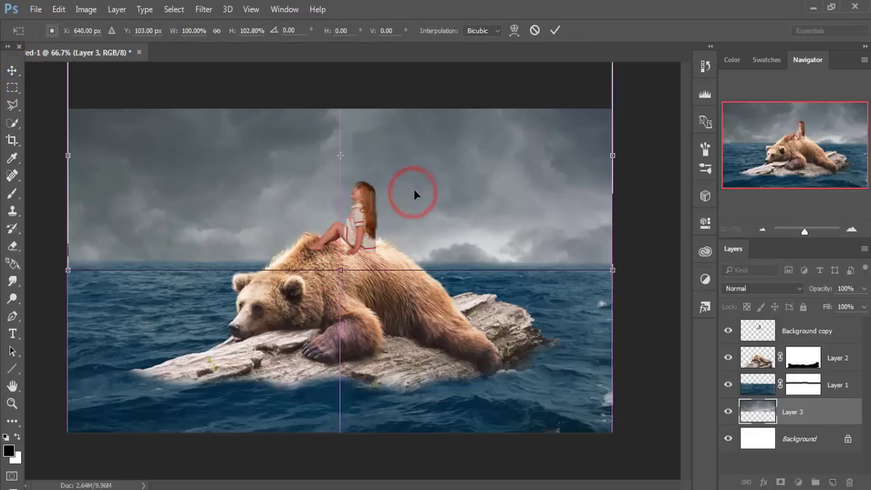
pyautogui.click(555, 31)
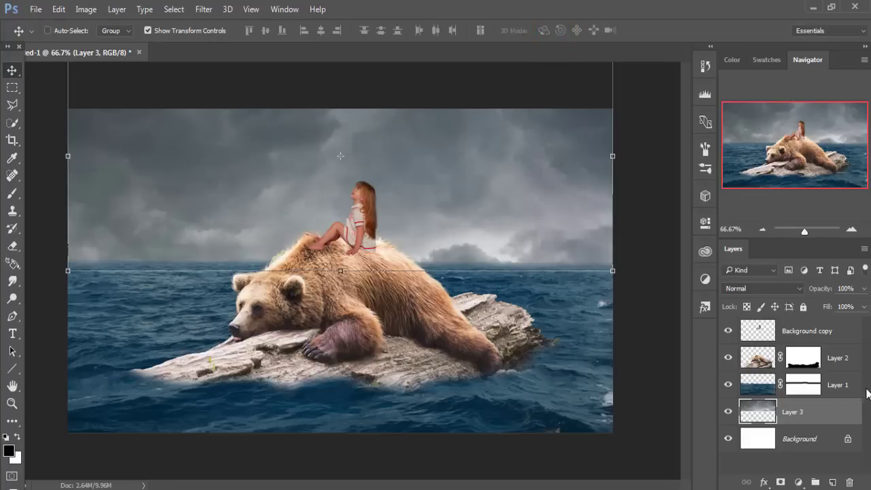
# Step: Add Layer 4 above the bear and paint a low-opacity shadow under the girl's foot
pyautogui.click(768, 332)
pyautogui.click(837, 357)
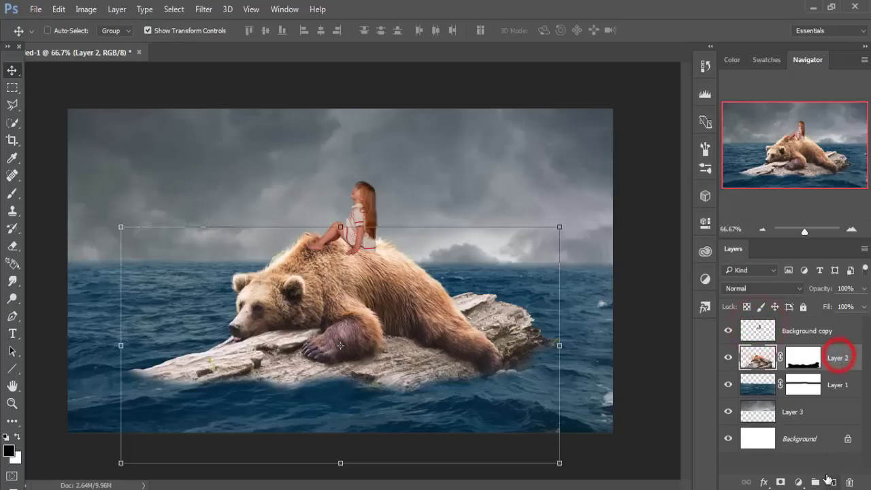
pyautogui.click(832, 482)
pyautogui.click(12, 194)
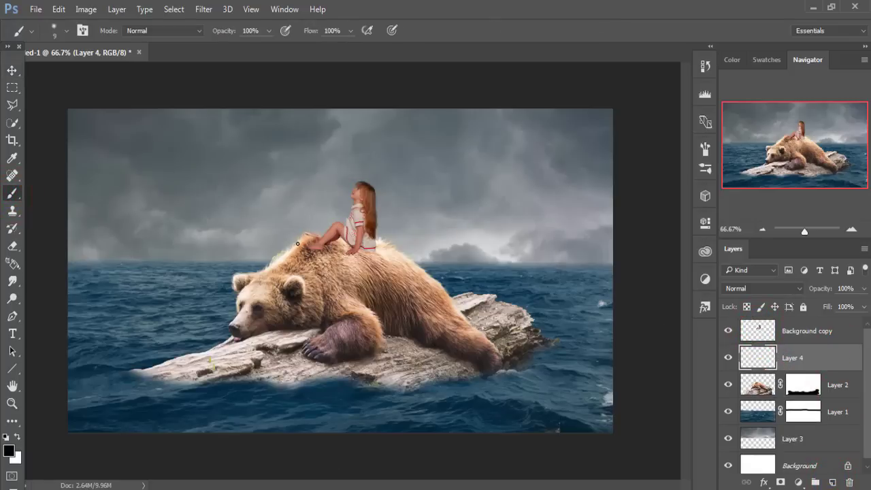
pyautogui.scroll(1, 298, 243)
pyautogui.scroll(1, 298, 243)
pyautogui.scroll(1, 298, 243)
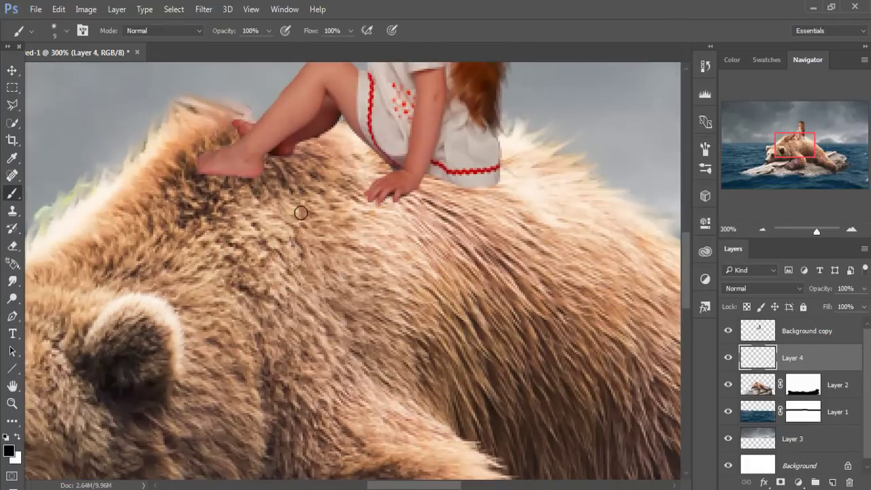
pyautogui.moveTo(300, 208); pyautogui.dragTo(298, 284)
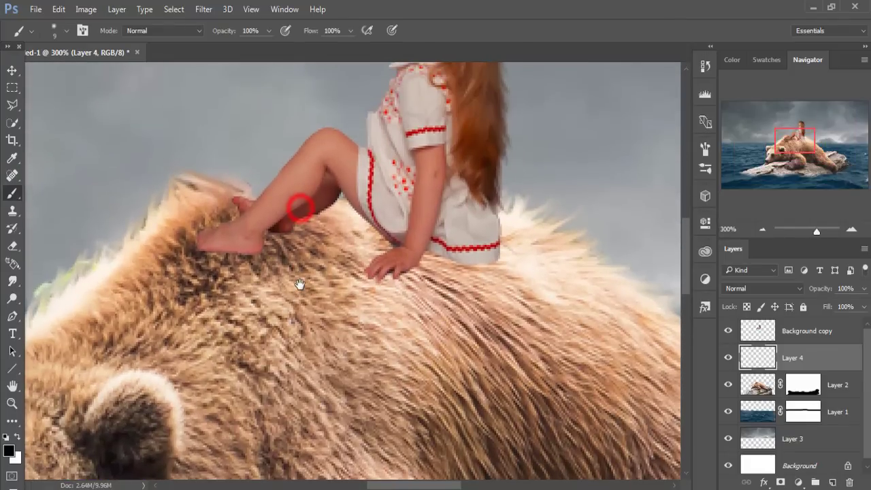
pyautogui.click(270, 31)
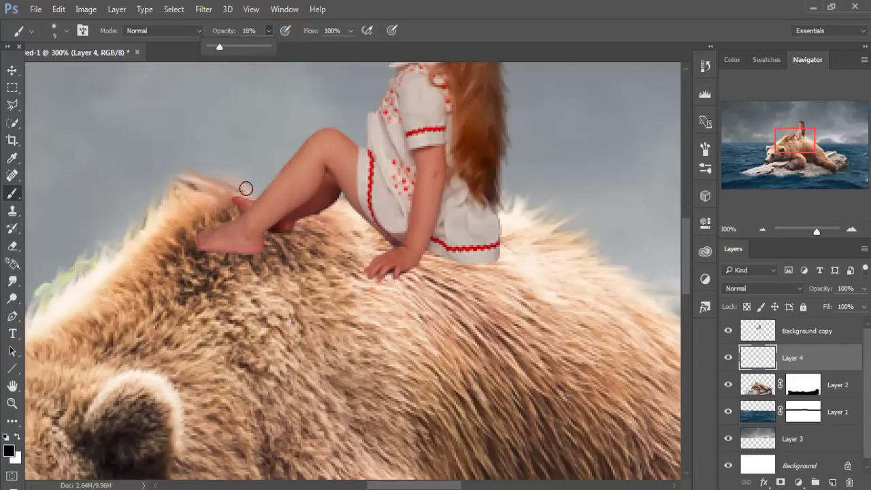
pyautogui.press(']')
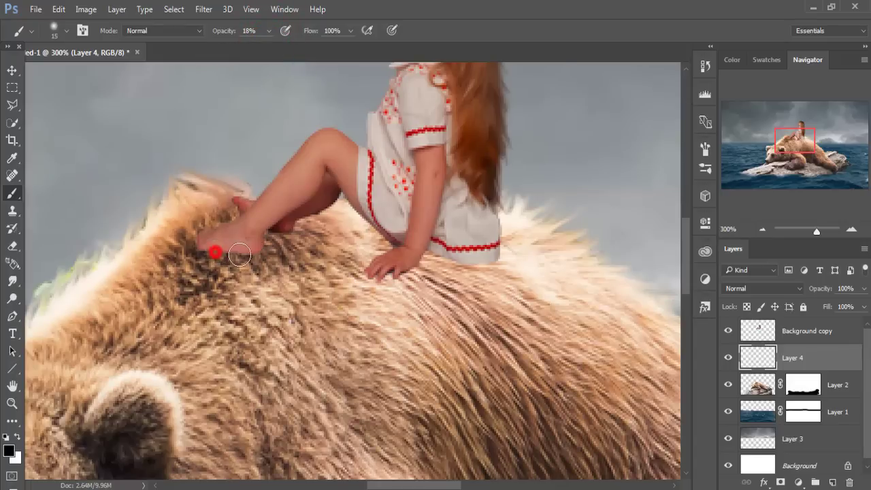
pyautogui.moveTo(240, 255)
pyautogui.mouseDown()
pyautogui.moveTo(206, 252)
pyautogui.moveTo(274, 239)
pyautogui.moveTo(289, 269)
pyautogui.moveTo(282, 249)
pyautogui.moveTo(350, 313)
pyautogui.moveTo(389, 257)
pyautogui.moveTo(416, 260)
pyautogui.moveTo(408, 253)
pyautogui.moveTo(432, 249)
pyautogui.moveTo(490, 263)
pyautogui.moveTo(477, 260)
pyautogui.moveTo(446, 283)
pyautogui.moveTo(350, 321)
pyautogui.moveTo(281, 272)
pyautogui.moveTo(282, 312)
pyautogui.moveTo(331, 362)
pyautogui.moveTo(404, 315)
pyautogui.mouseUp()
# Step: Shade the bear's back below the girl's hand and fade Layer 4 to 71% opacity
pyautogui.press('[')
pyautogui.press('[')
pyautogui.press(']')
pyautogui.press(']')
pyautogui.press(']')
pyautogui.moveTo(363, 369)
pyautogui.mouseDown()
pyautogui.moveTo(422, 320)
pyautogui.moveTo(474, 294)
pyautogui.moveTo(389, 356)
pyautogui.mouseUp()
pyautogui.moveTo(350, 383)
pyautogui.mouseDown()
pyautogui.moveTo(389, 360)
pyautogui.moveTo(385, 311)
pyautogui.moveTo(358, 350)
pyautogui.moveTo(360, 412)
pyautogui.moveTo(389, 389)
pyautogui.mouseUp()
pyautogui.moveTo(347, 298)
pyautogui.mouseDown()
pyautogui.moveTo(307, 275)
pyautogui.moveTo(224, 263)
pyautogui.moveTo(288, 311)
pyautogui.mouseUp()
pyautogui.hotkey('ctrl', '0')
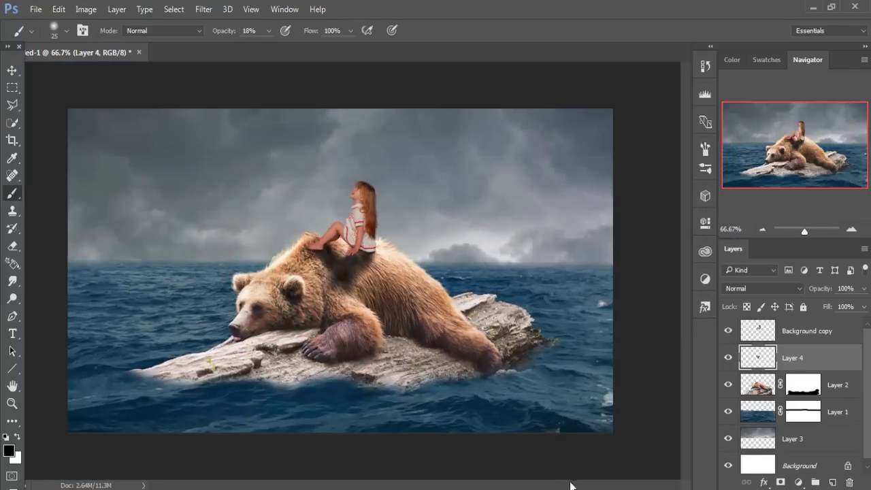
pyautogui.click(864, 288)
pyautogui.moveTo(863, 303); pyautogui.dragTo(847, 307)
# Step: On new Layer 5, darken the fur beside the girl's hand and under her foot
pyautogui.click(804, 353)
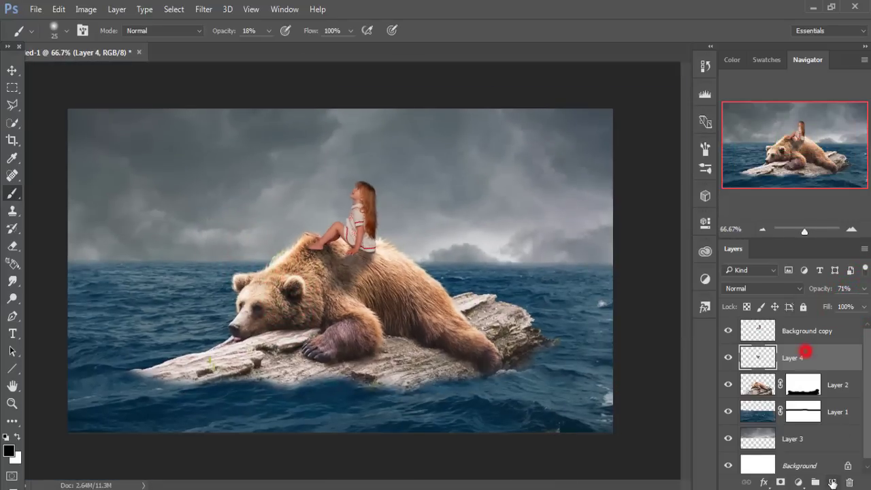
pyautogui.click(833, 482)
pyautogui.hotkey('ctrl', '+')
pyautogui.hotkey('ctrl', '+')
pyautogui.hotkey('ctrl', '+')
pyautogui.hotkey('ctrl', '+')
pyautogui.hotkey('ctrl', '+')
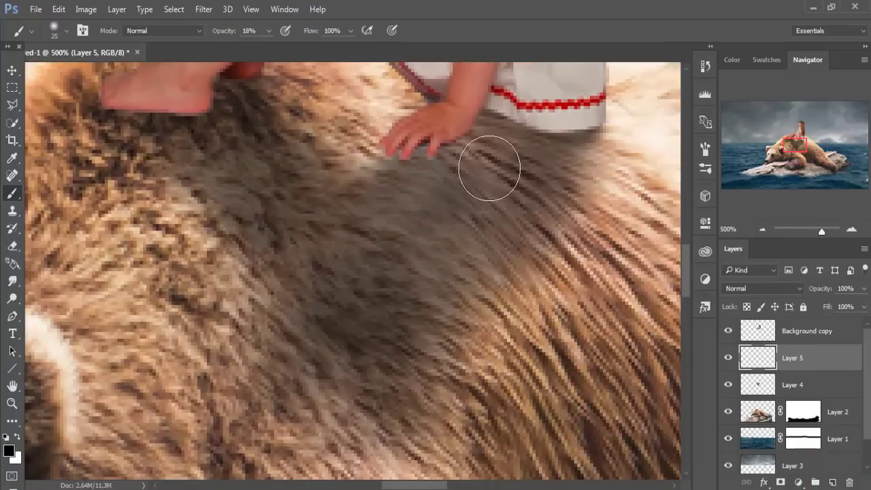
pyautogui.moveTo(487, 171); pyautogui.dragTo(440, 312)
pyautogui.press('[')
pyautogui.press('[')
pyautogui.moveTo(434, 281)
pyautogui.mouseDown()
pyautogui.moveTo(463, 295)
pyautogui.moveTo(413, 301)
pyautogui.moveTo(389, 292)
pyautogui.moveTo(334, 307)
pyautogui.moveTo(347, 309)
pyautogui.mouseUp()
pyautogui.moveTo(146, 278)
pyautogui.mouseDown()
pyautogui.moveTo(117, 279)
pyautogui.moveTo(195, 243)
pyautogui.moveTo(218, 246)
pyautogui.moveTo(68, 278)
pyautogui.moveTo(113, 279)
pyautogui.moveTo(88, 278)
pyautogui.mouseUp()
pyautogui.moveTo(170, 248); pyautogui.dragTo(194, 245)
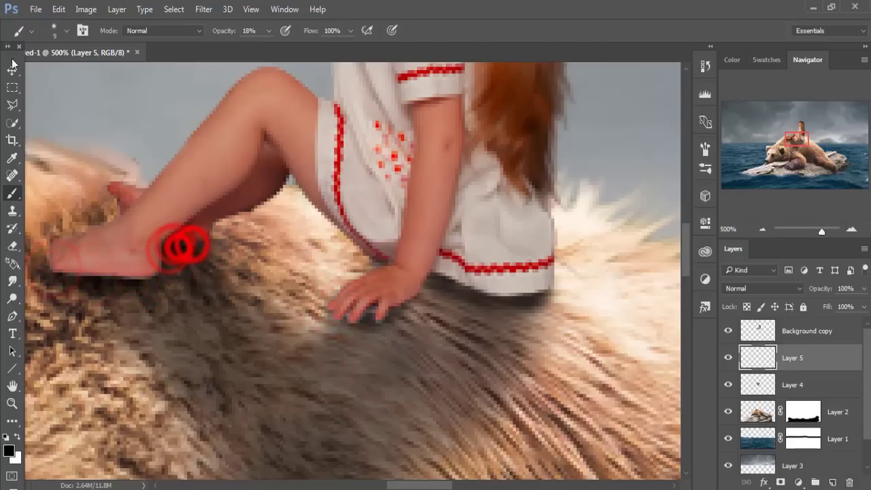
# Step: Add an empty Layer 6 above the sea Layer 1
pyautogui.click(11, 70)
pyautogui.hotkey('ctrl', '-')
pyautogui.hotkey('ctrl', '-')
pyautogui.hotkey('ctrl', '-')
pyautogui.hotkey('ctrl', '-')
pyautogui.hotkey('ctrl', '-')
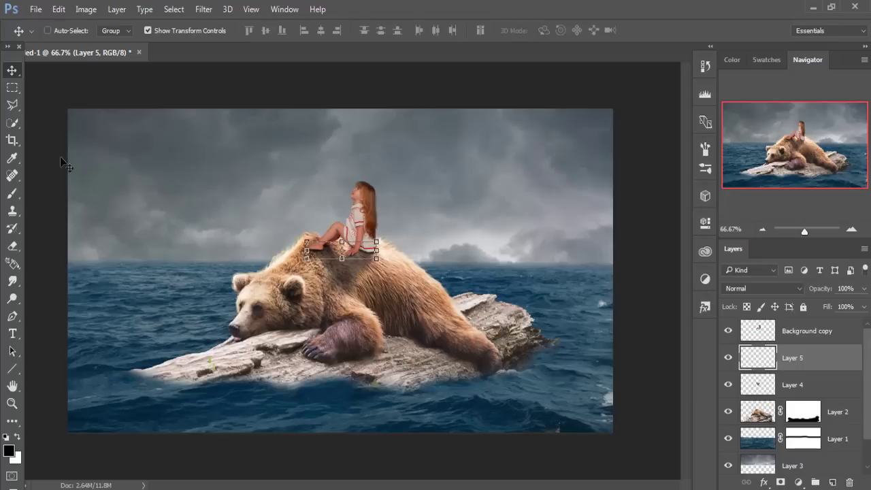
pyautogui.click(839, 443)
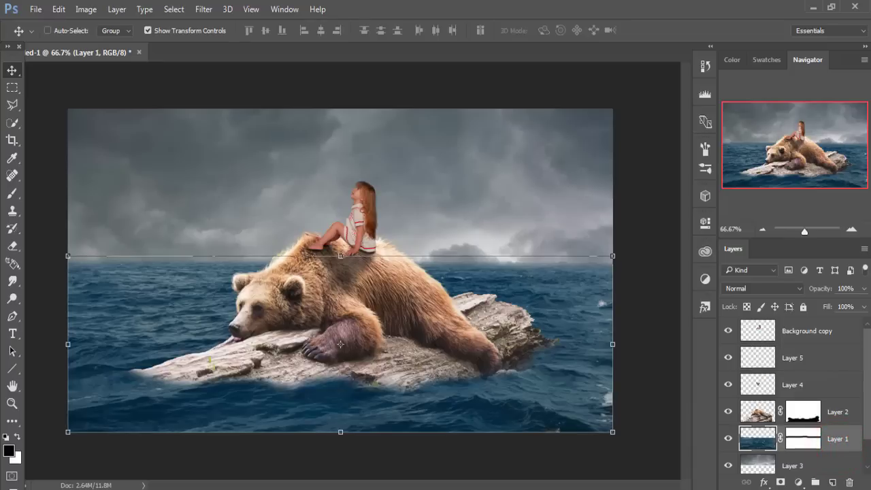
pyautogui.click(834, 482)
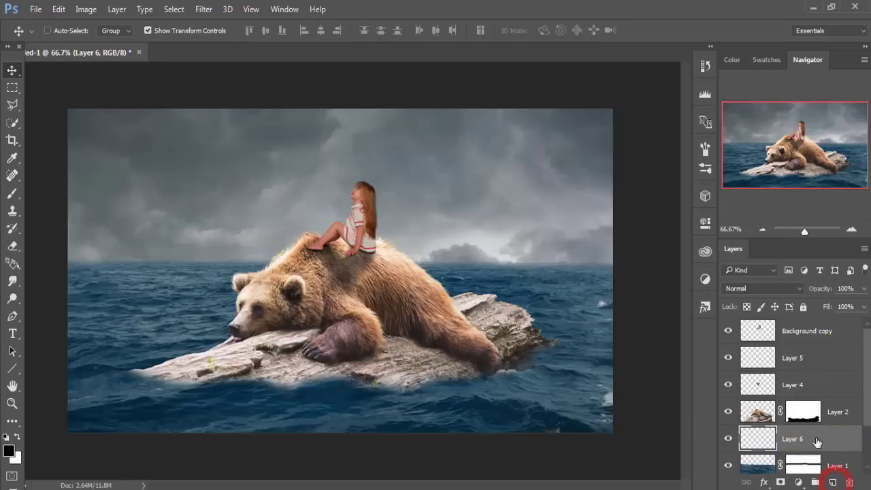
# Step: Pick a water-splash brush tip and shrink it to 400 px
pyautogui.click(11, 194)
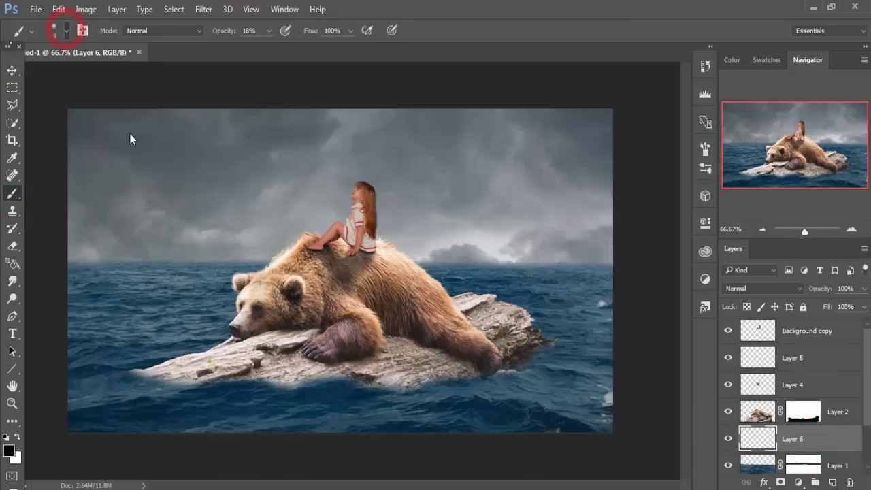
pyautogui.click(67, 30)
pyautogui.click(332, 306)
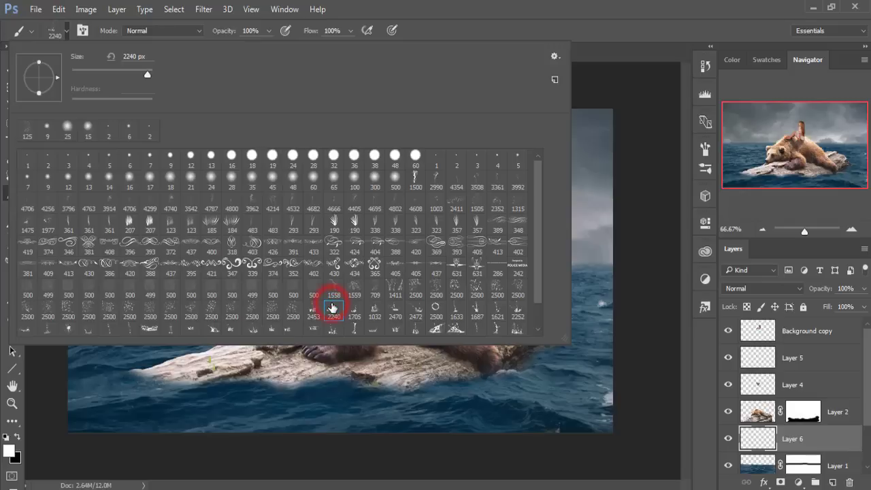
pyautogui.scroll(-1, 374, 331)
pyautogui.click(374, 329)
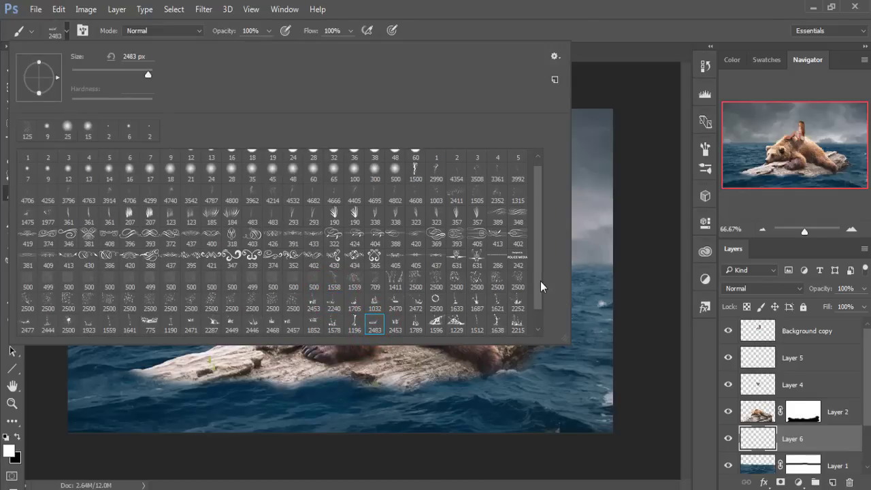
pyautogui.moveTo(540, 281); pyautogui.dragTo(537, 303)
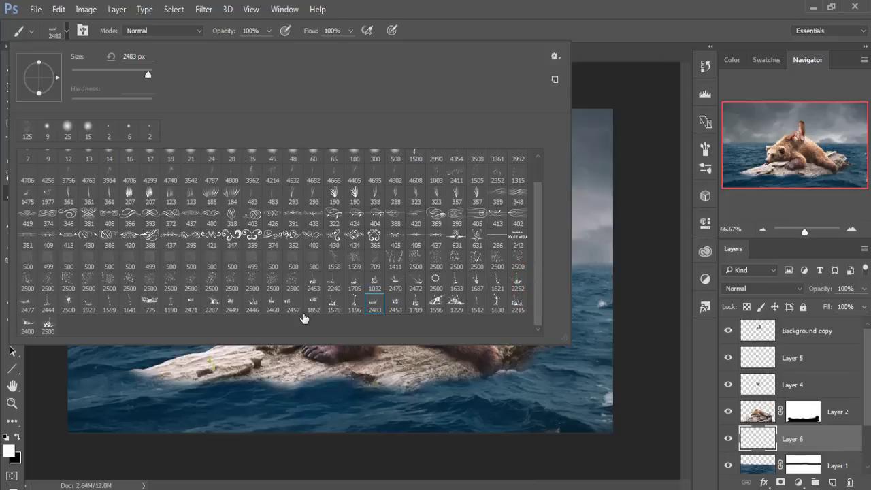
pyautogui.click(628, 52)
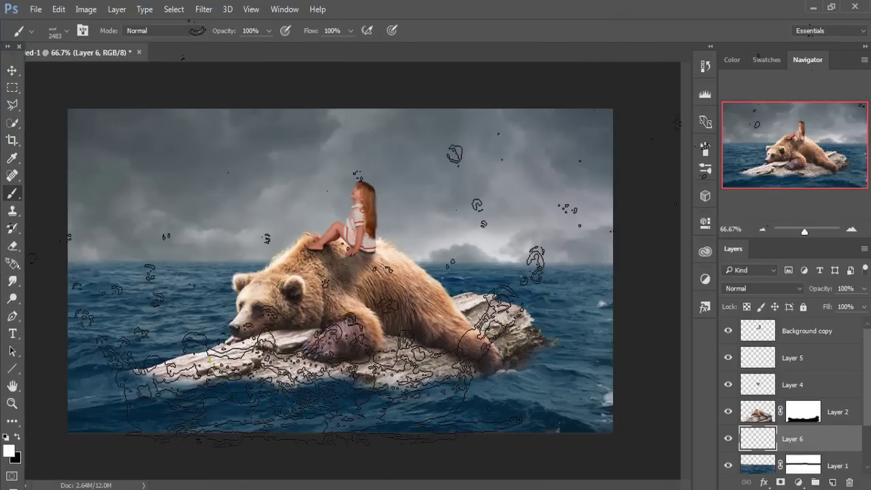
pyautogui.press('[')
pyautogui.press('[')
pyautogui.press('[')
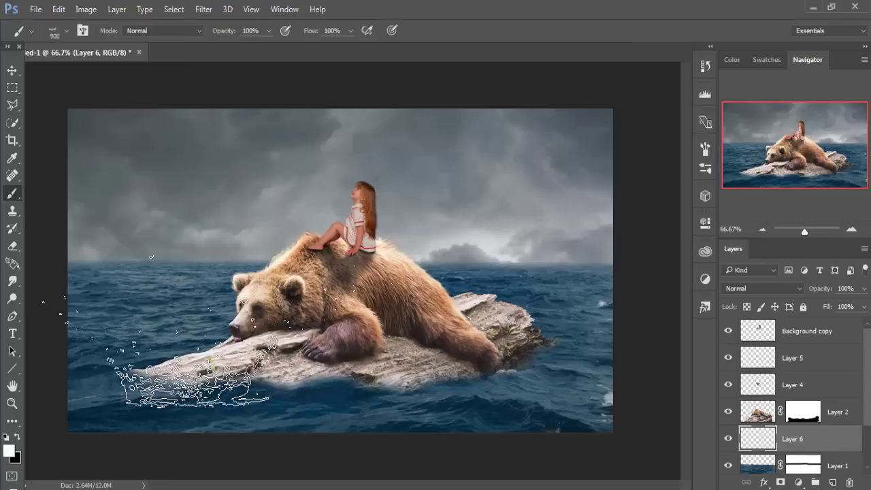
pyautogui.press('[')
pyautogui.press('[')
pyautogui.press('[')
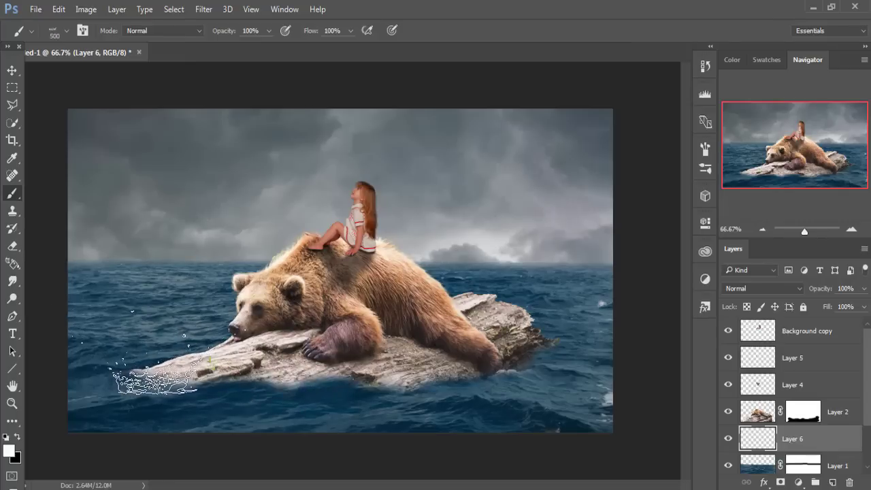
# Step: Stamp white splashes at the rock's left end and on the water below it
pyautogui.click(156, 373)
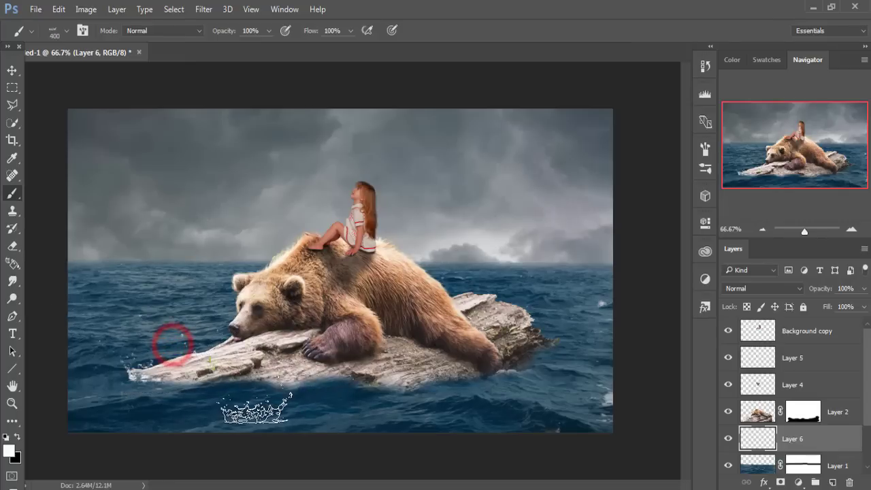
pyautogui.click(172, 344)
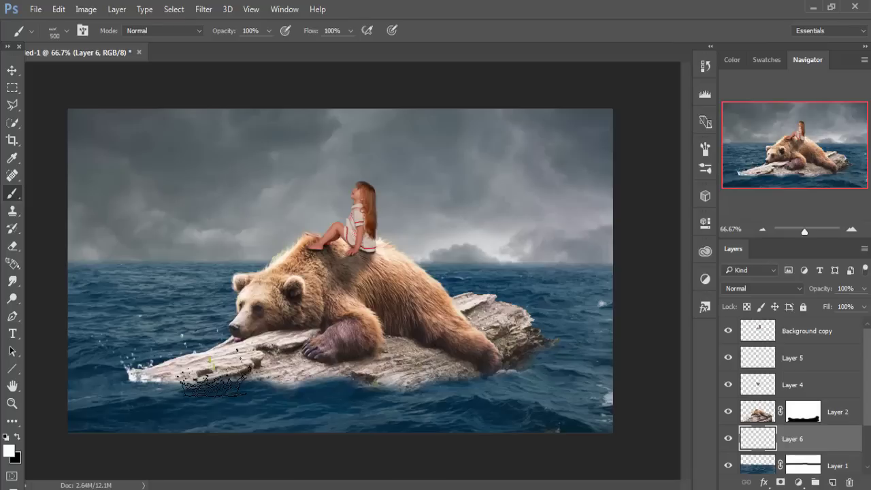
pyautogui.click(231, 352)
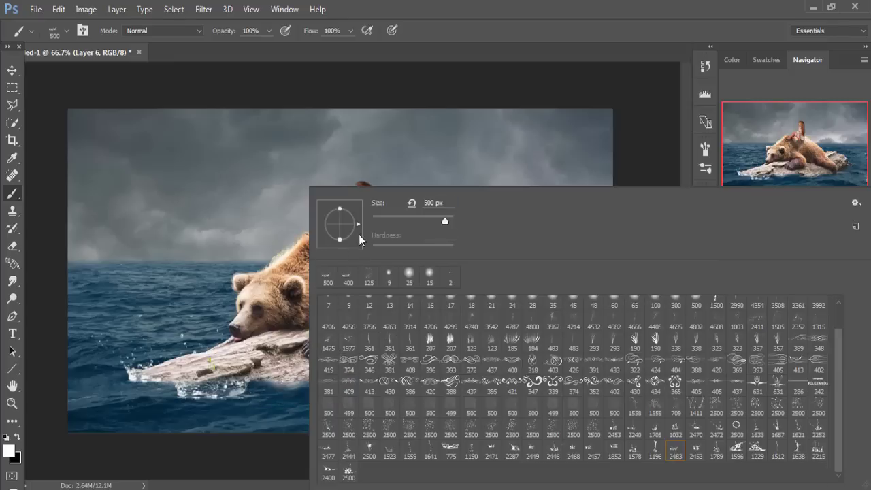
# Step: Stamp more white splashes below the log, along its front, and at its left tip
pyautogui.moveTo(228, 389); pyautogui.dragTo(309, 409)
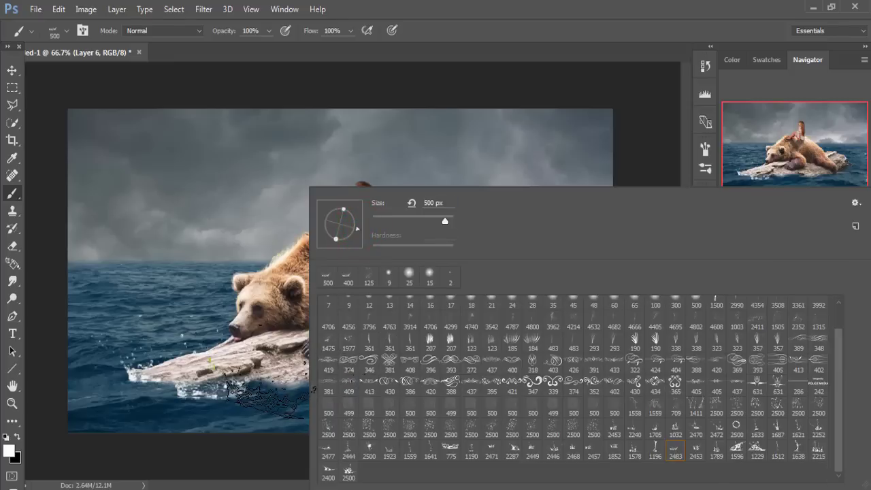
pyautogui.click(298, 368)
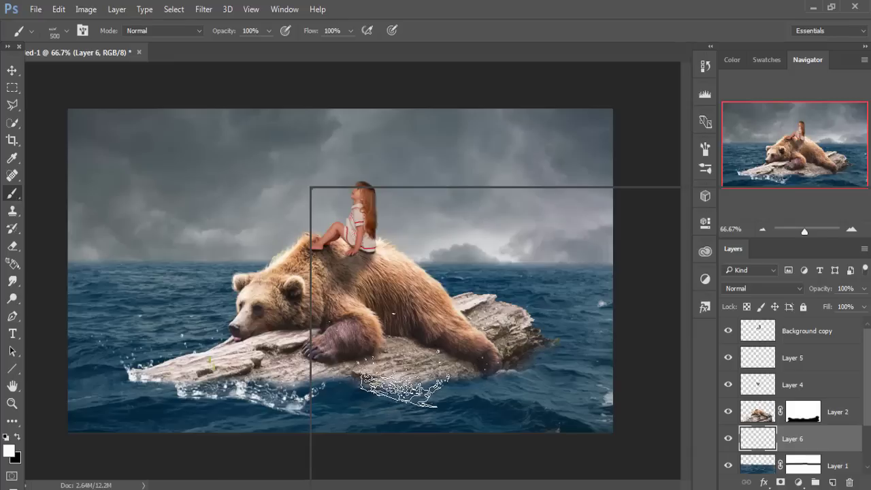
pyautogui.rightClick(414, 368)
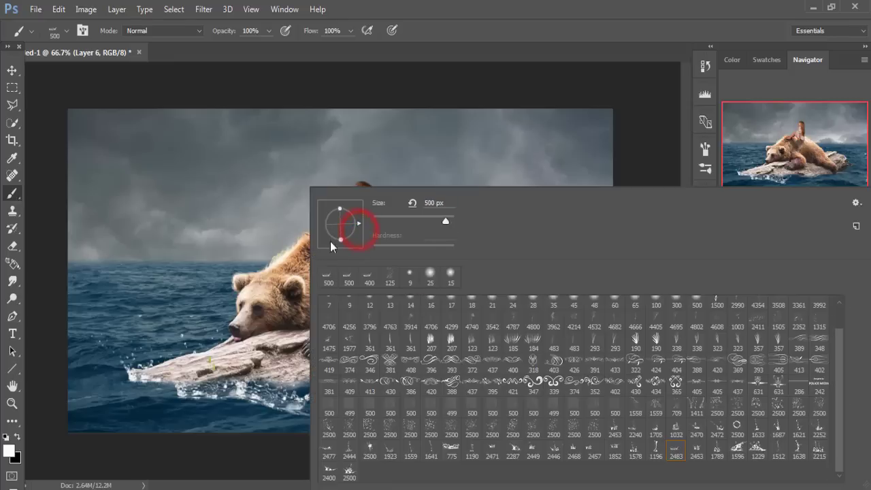
pyautogui.click(514, 8)
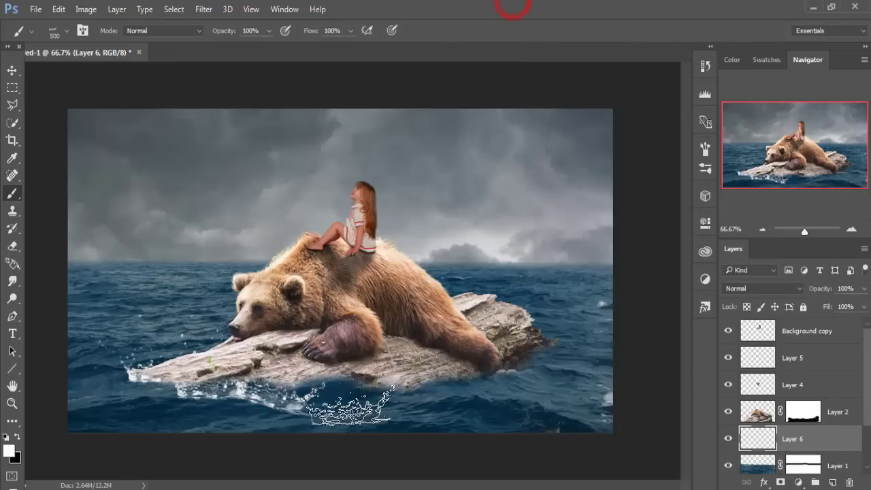
pyautogui.click(368, 362)
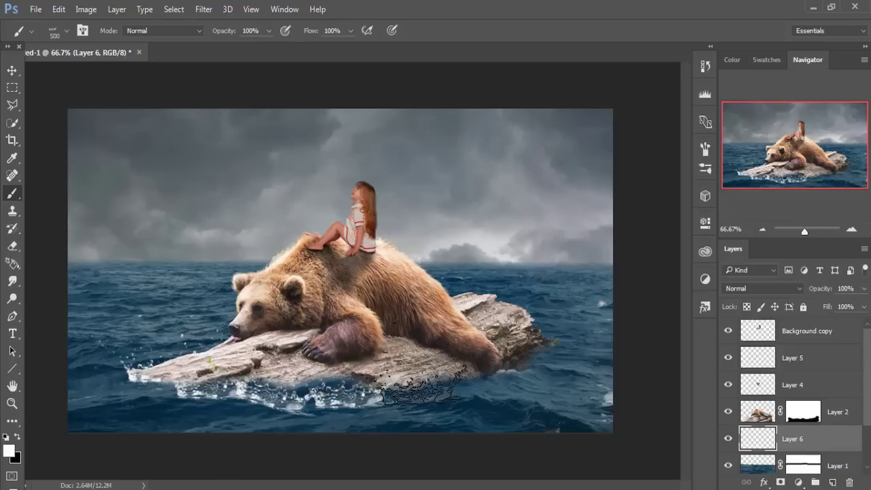
pyautogui.click(436, 359)
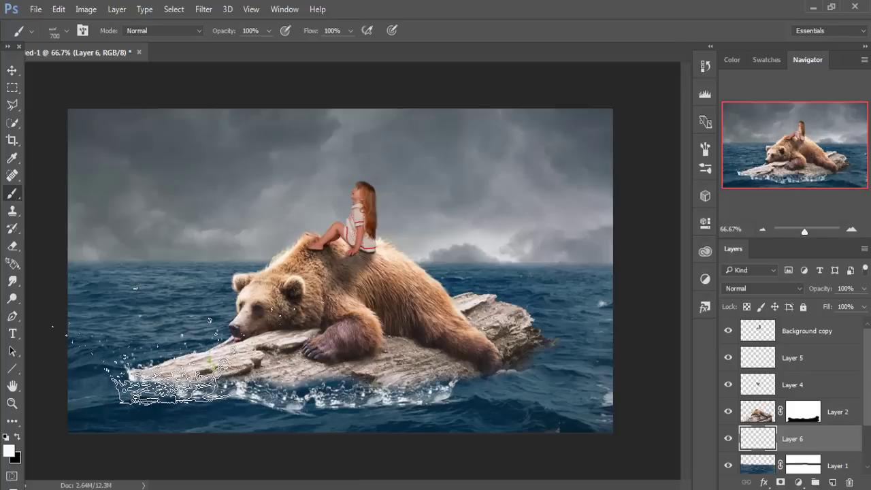
pyautogui.click(196, 335)
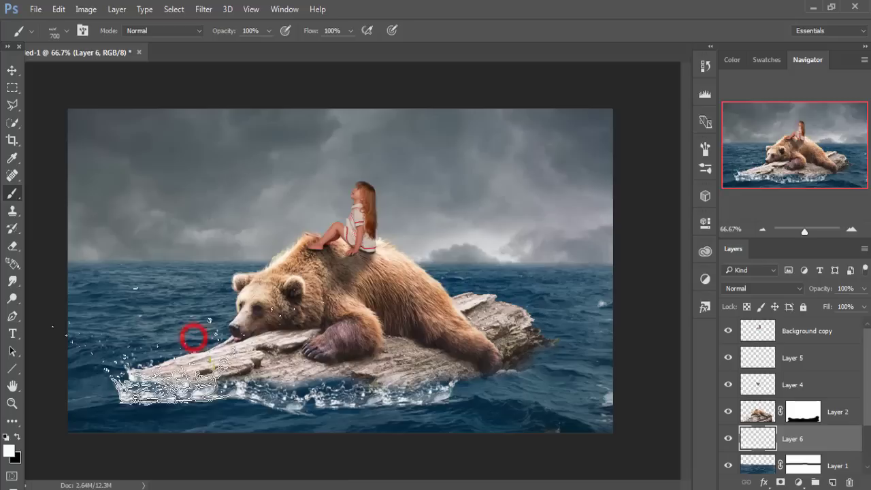
pyautogui.click(11, 71)
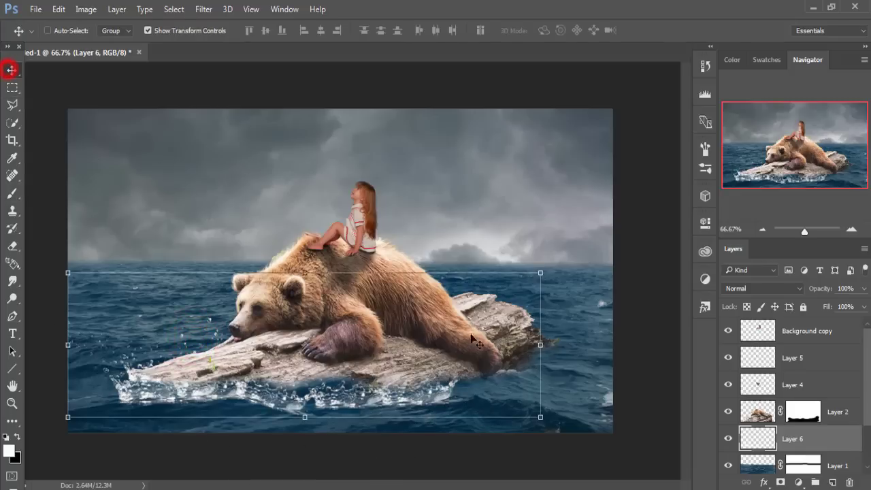
# Step: Add a layer mask to Layer 6 and set up a 90 px soft round brush
pyautogui.click(780, 482)
pyautogui.click(12, 193)
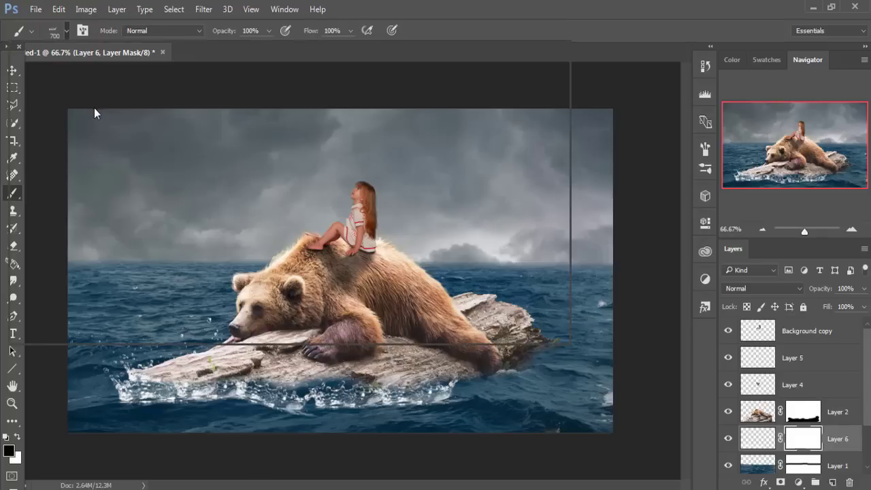
pyautogui.rightClick(329, 240)
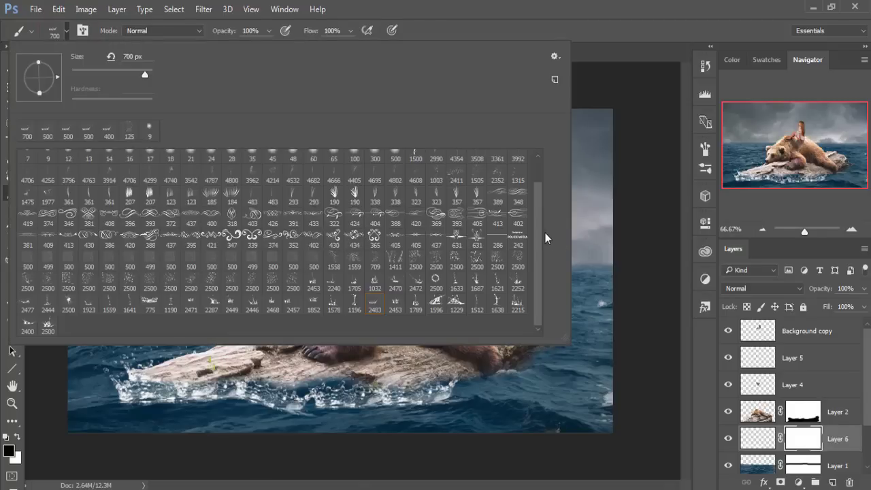
pyautogui.moveTo(540, 234); pyautogui.dragTo(541, 209)
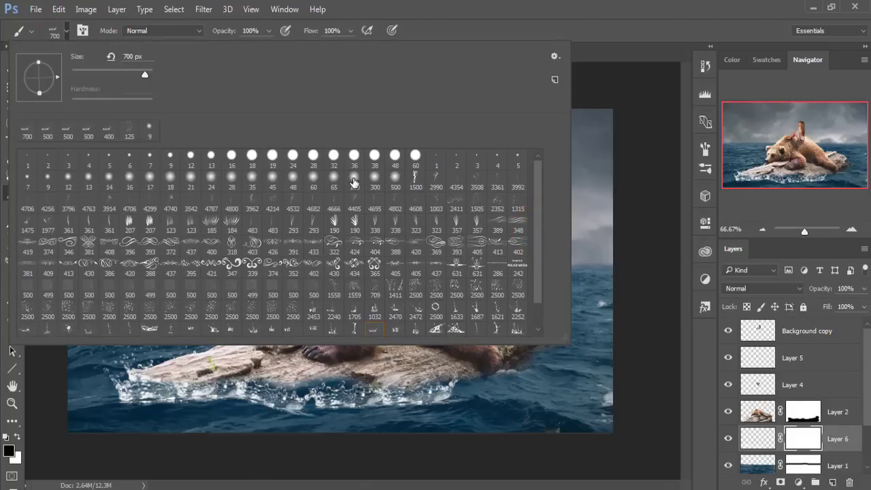
pyautogui.click(354, 177)
pyautogui.press('Return')
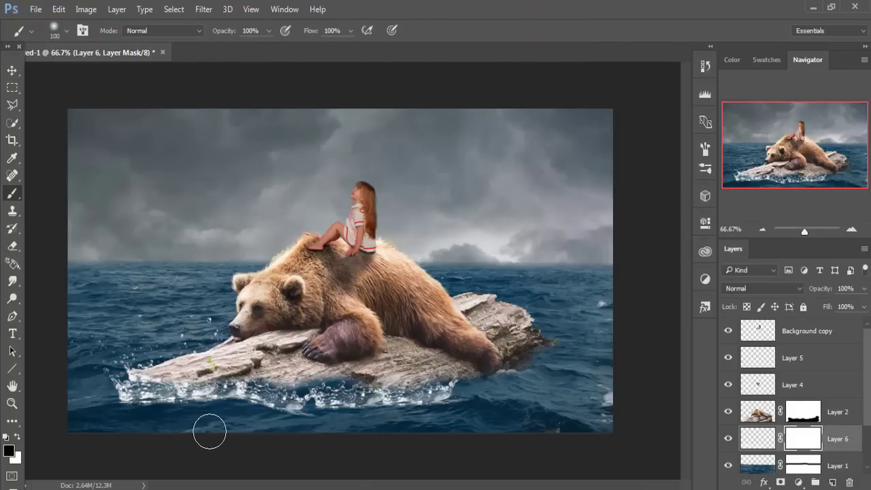
pyautogui.press('[')
# Step: Paint black on the mask to hide stray splashes across the lower water, left to right
pyautogui.moveTo(122, 411); pyautogui.dragTo(153, 410)
pyautogui.click(130, 409)
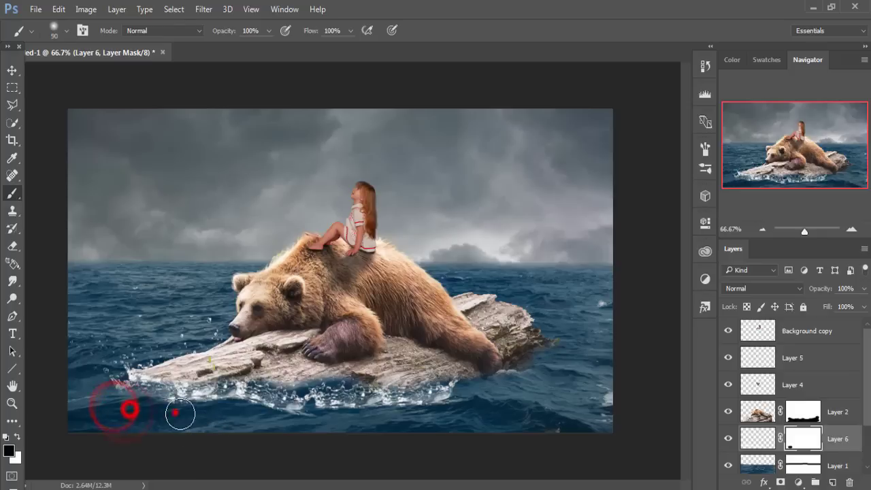
pyautogui.click(176, 411)
pyautogui.click(216, 412)
pyautogui.click(225, 408)
pyautogui.click(260, 410)
pyautogui.click(302, 421)
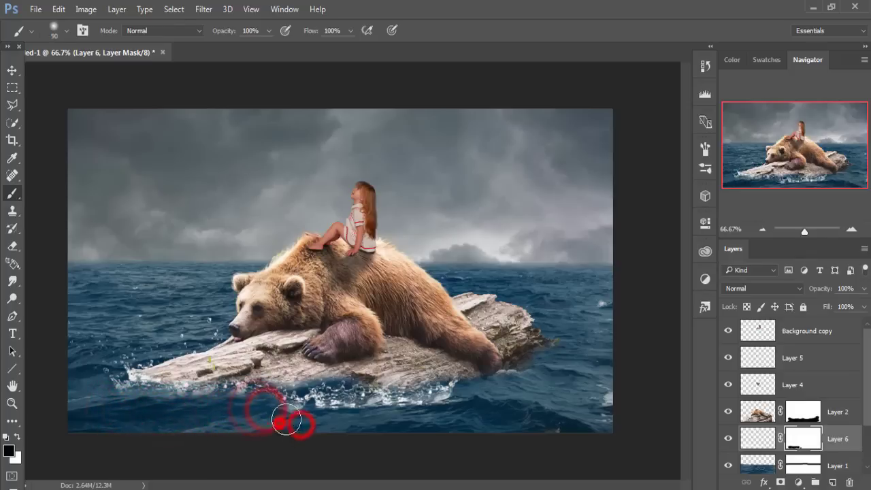
pyautogui.click(300, 414)
pyautogui.click(361, 414)
pyautogui.click(459, 410)
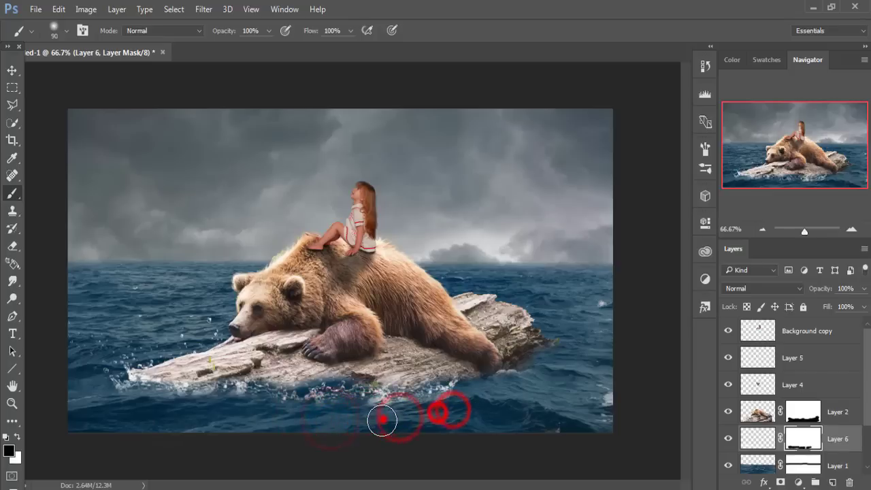
pyautogui.click(384, 420)
pyautogui.click(422, 412)
# Step: Mask the remaining splashes along the lower and bottom-left water in a second pass
pyautogui.click(381, 416)
pyautogui.click(317, 420)
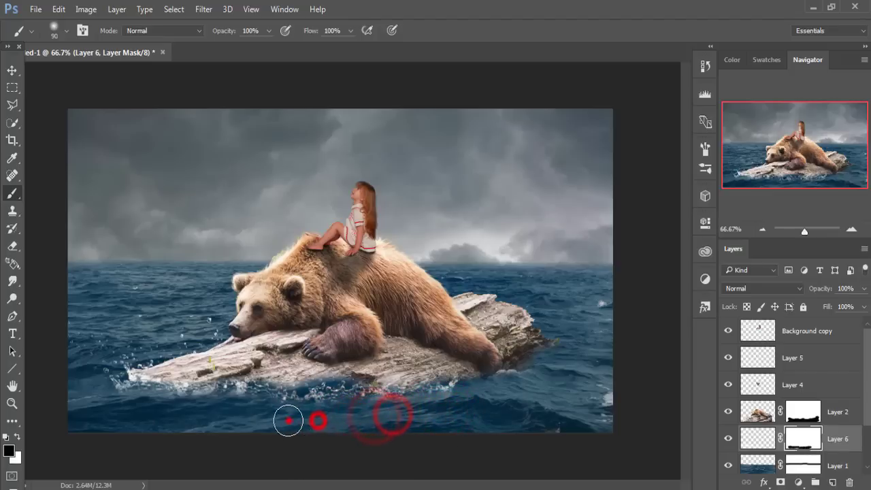
pyautogui.click(289, 421)
pyautogui.click(257, 412)
pyautogui.click(205, 410)
pyautogui.click(175, 408)
pyautogui.click(133, 408)
pyautogui.click(102, 405)
pyautogui.click(253, 411)
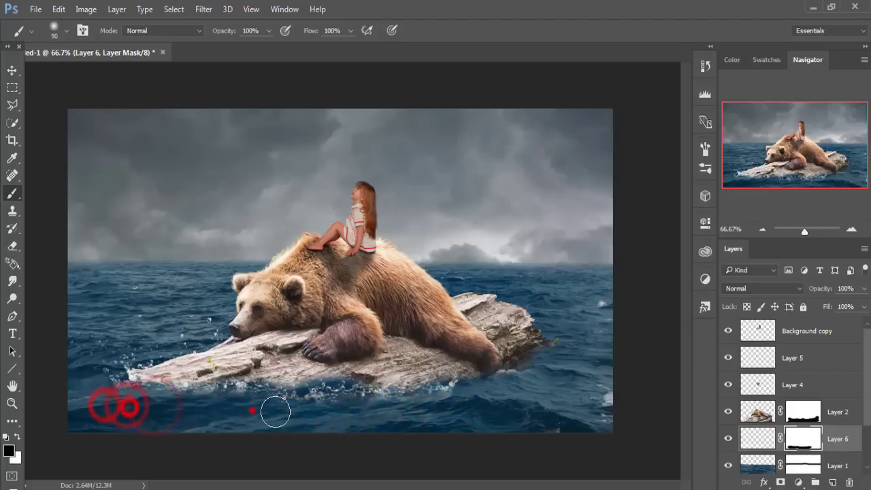
pyautogui.click(333, 424)
pyautogui.click(428, 432)
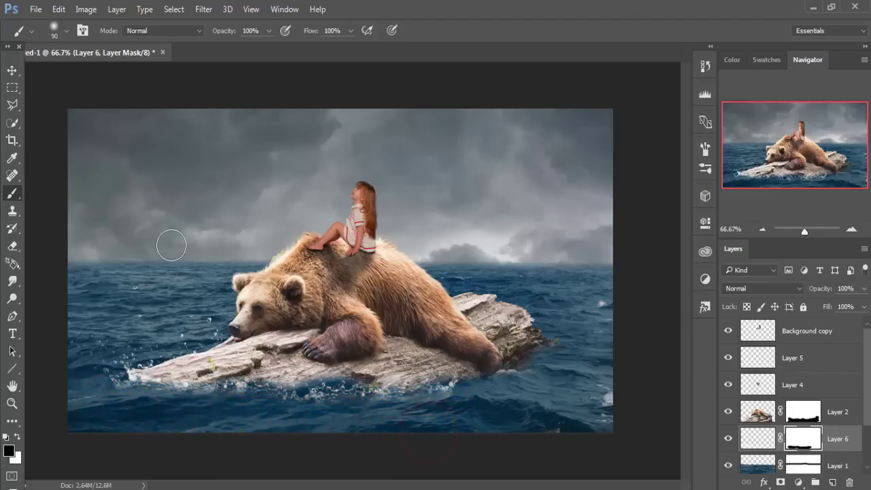
pyautogui.click(12, 70)
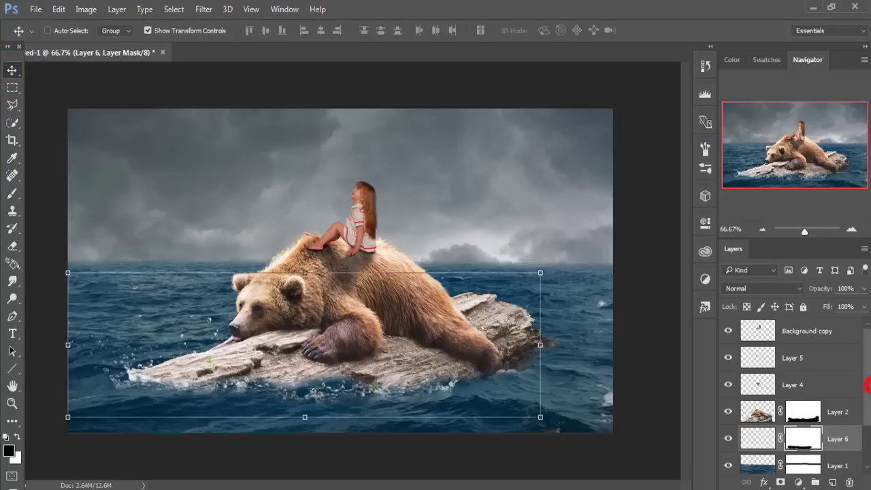
# Step: Duplicate Layer 6 as Layer 6 copy to thicken the splashes
pyautogui.rightClick(847, 446)
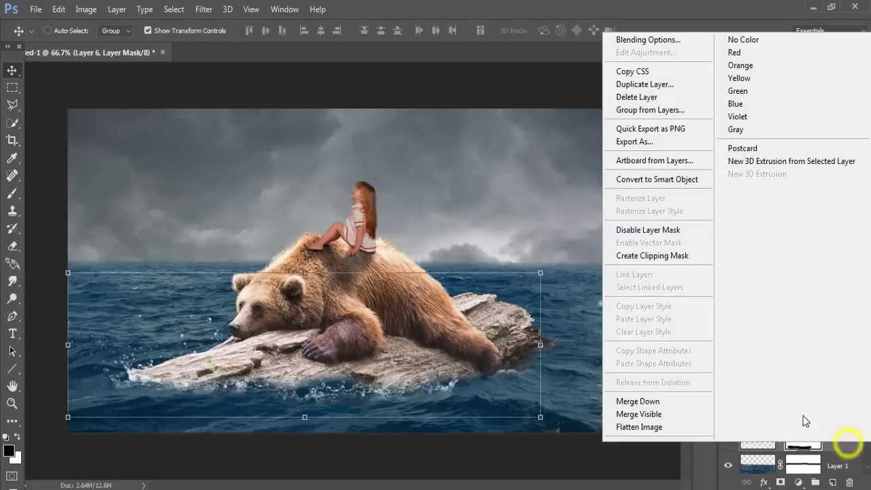
pyautogui.click(699, 86)
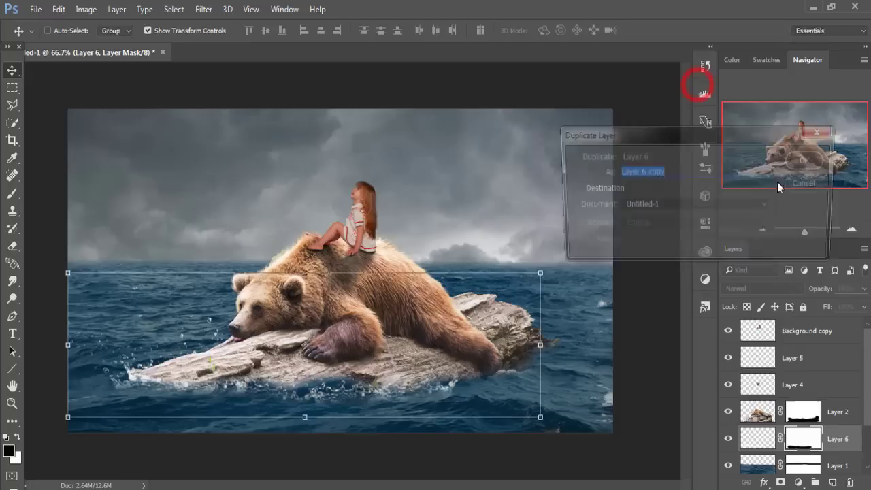
pyautogui.click(804, 160)
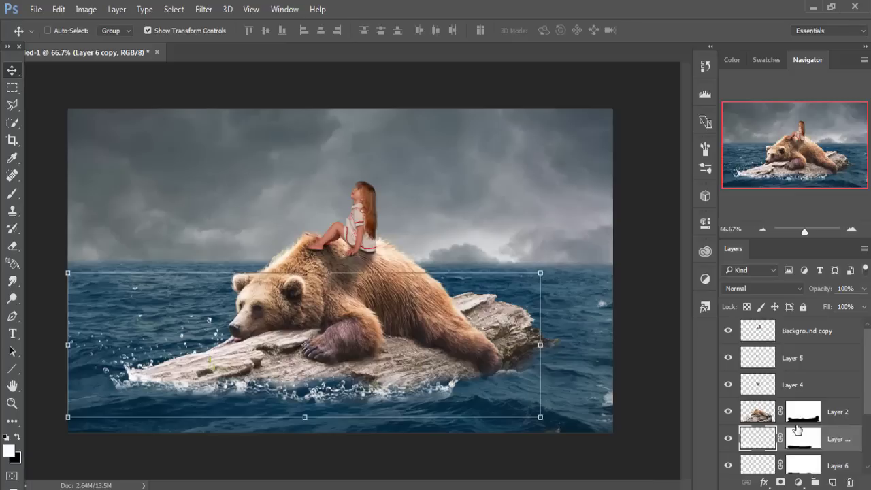
# Step: Add a new empty Layer 7 above the splash copy layer
pyautogui.click(836, 414)
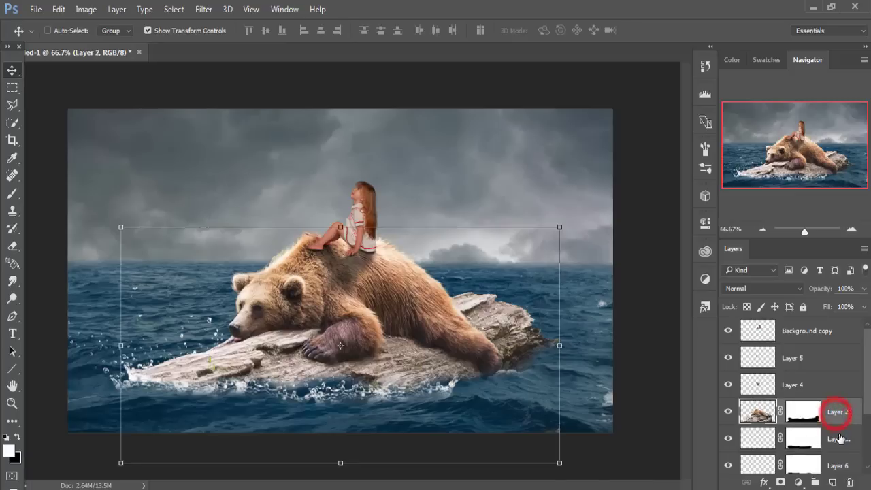
pyautogui.click(836, 437)
pyautogui.click(833, 482)
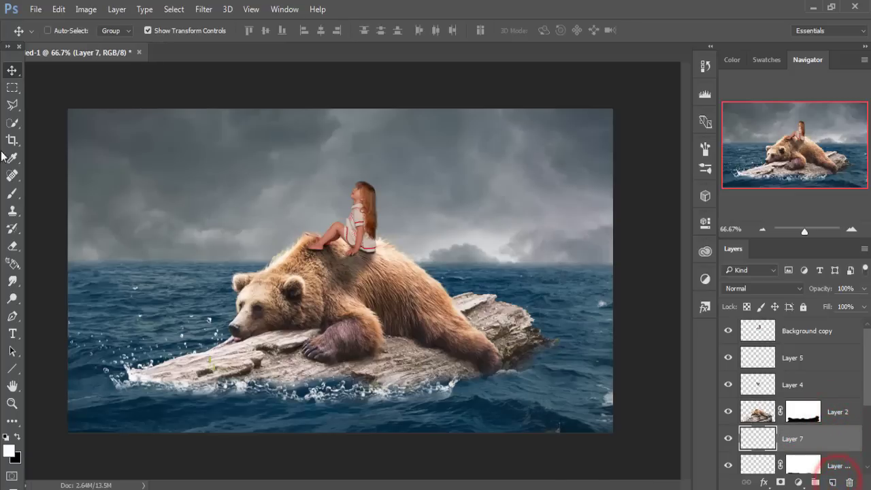
# Step: Stamp a white splash on the log's left end using a splash brush around 300 px
pyautogui.click(12, 193)
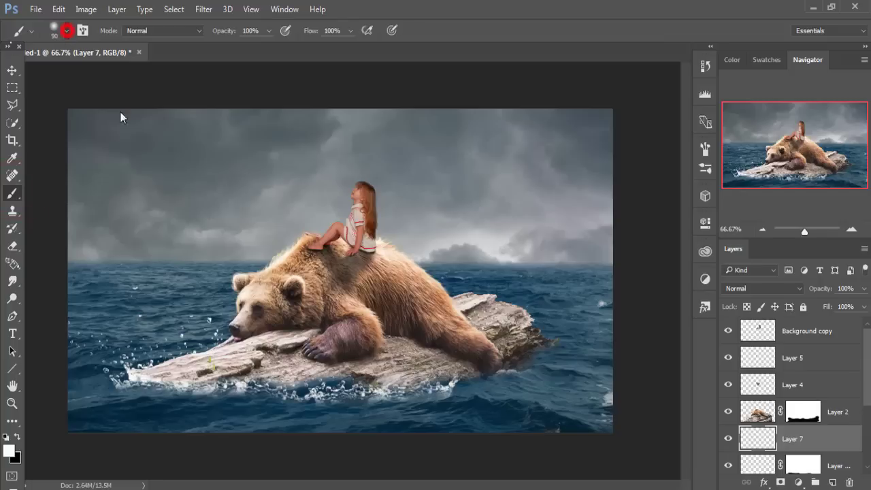
pyautogui.click(60, 30)
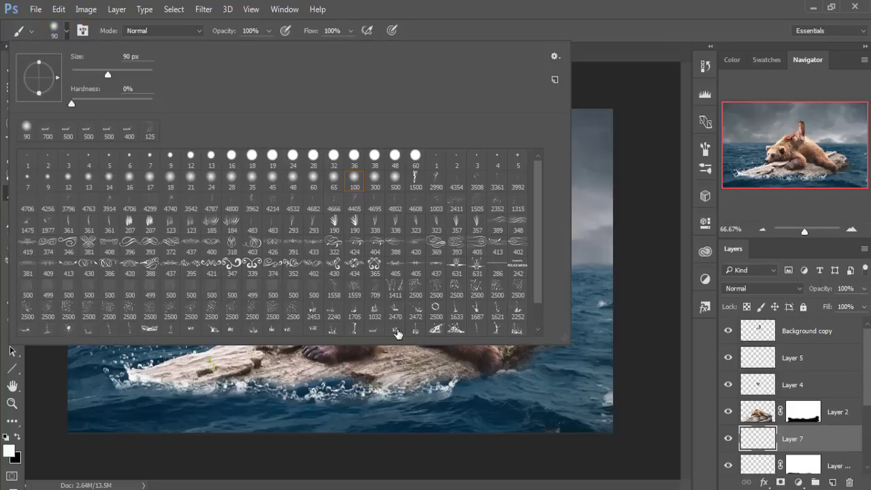
pyautogui.scroll(-1, 395, 334)
pyautogui.click(390, 331)
pyautogui.click(510, 303)
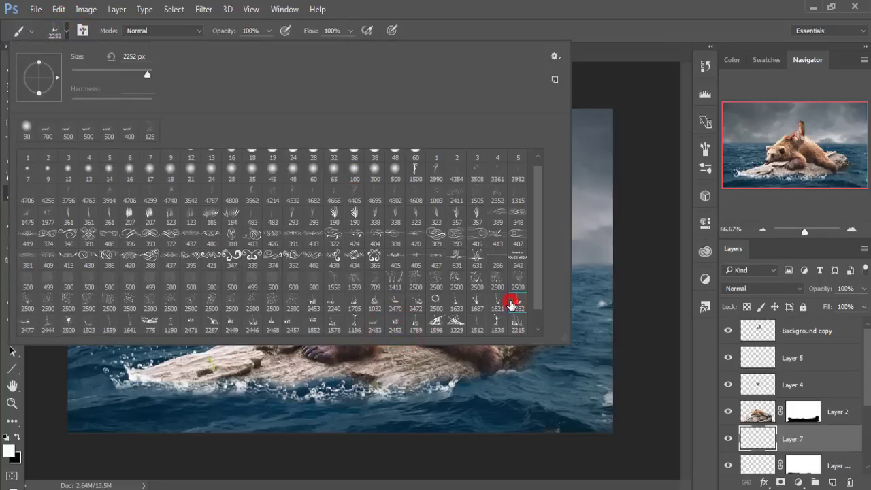
pyautogui.click(611, 8)
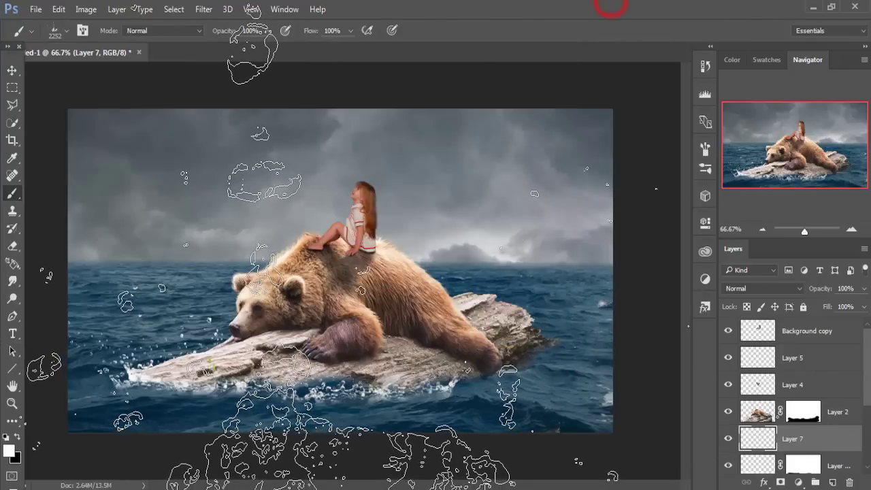
pyautogui.press('[')
pyautogui.press('[')
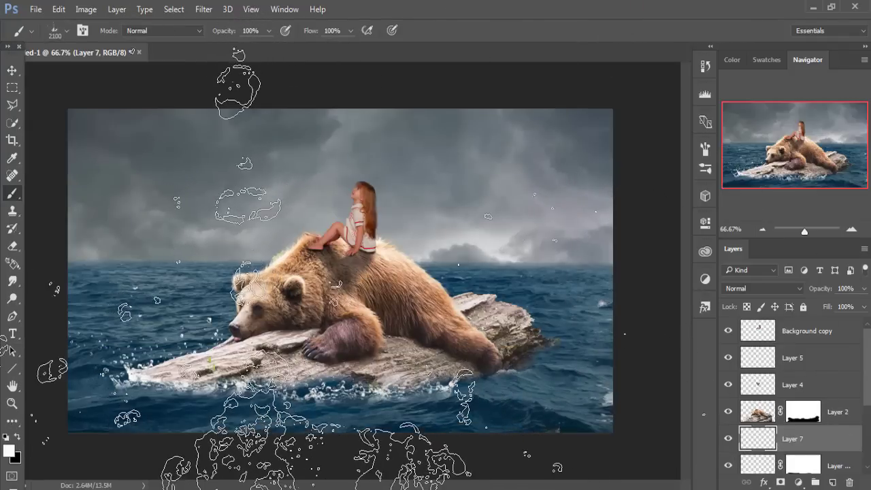
pyautogui.press('[')
pyautogui.press('[')
pyautogui.press('[')
pyautogui.press('[')
pyautogui.press('[')
pyautogui.press('[')
pyautogui.press('[')
pyautogui.press('[')
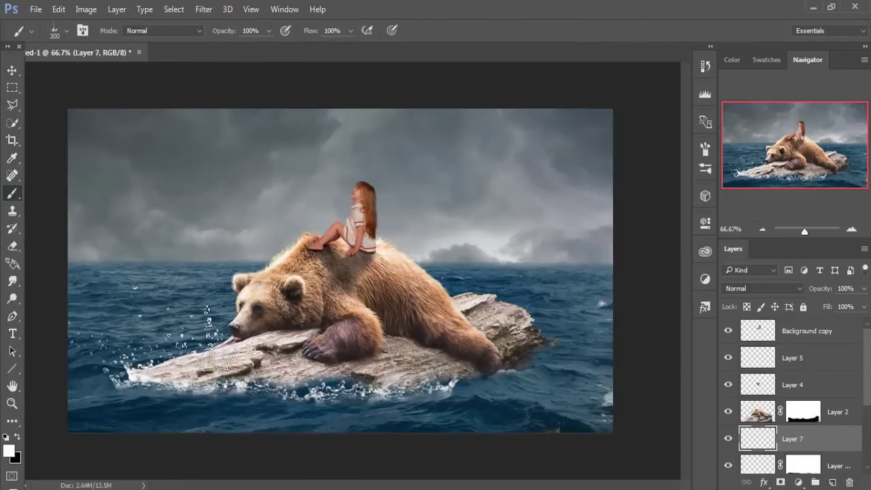
pyautogui.press(']')
pyautogui.press(']')
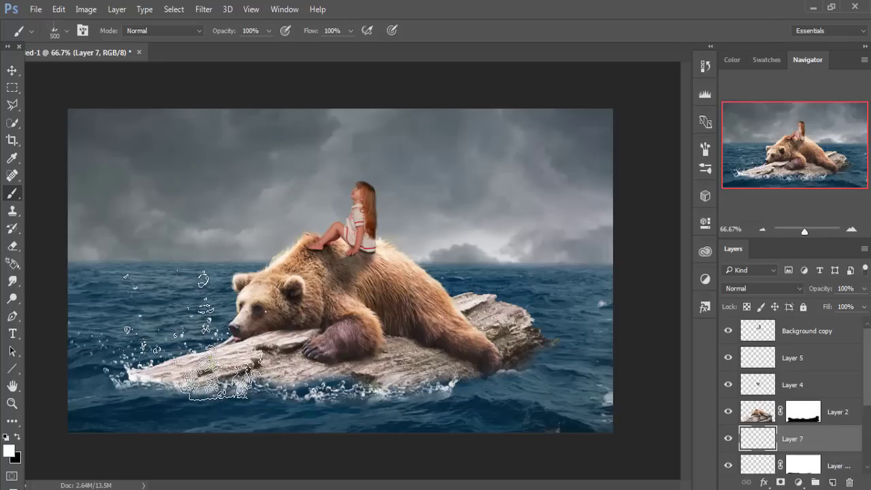
pyautogui.click(216, 373)
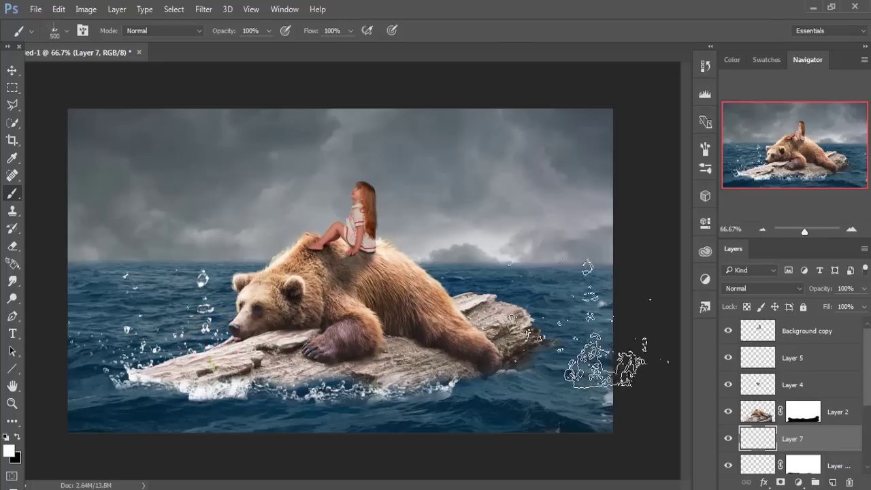
# Step: Mask Layer 7 with a 100 px soft black brush over the water below the rock
pyautogui.click(6, 71)
pyautogui.click(13, 194)
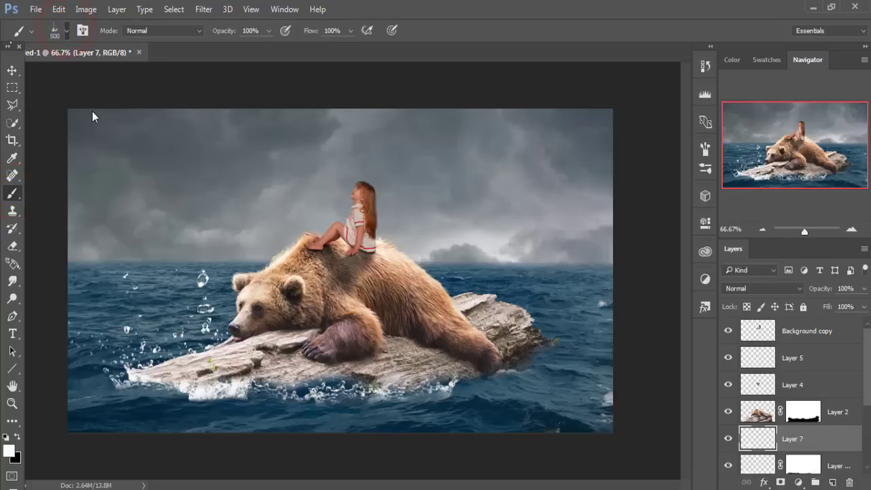
pyautogui.rightClick(297, 209)
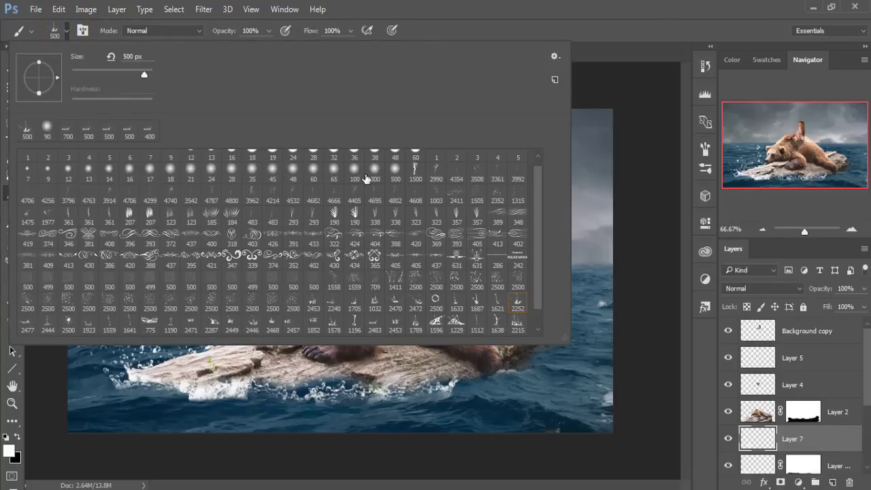
pyautogui.doubleClick(358, 168)
pyautogui.click(557, 5)
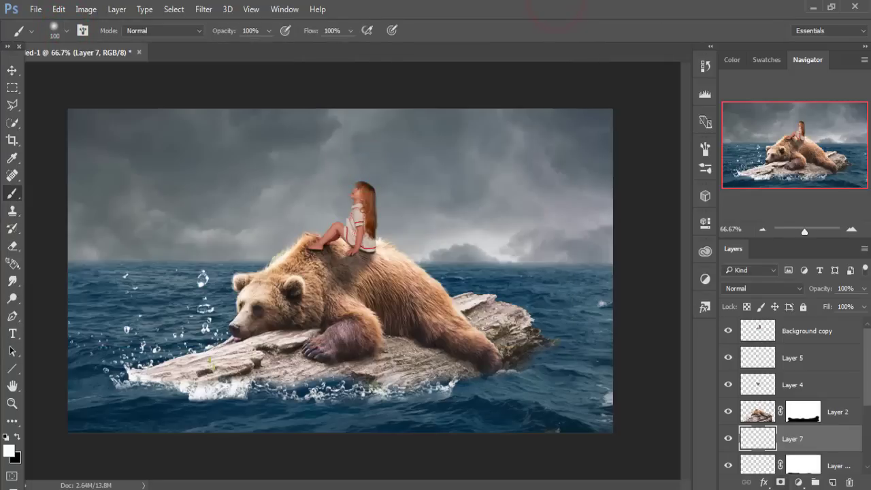
pyautogui.click(780, 484)
pyautogui.press('x')
pyautogui.click(231, 412)
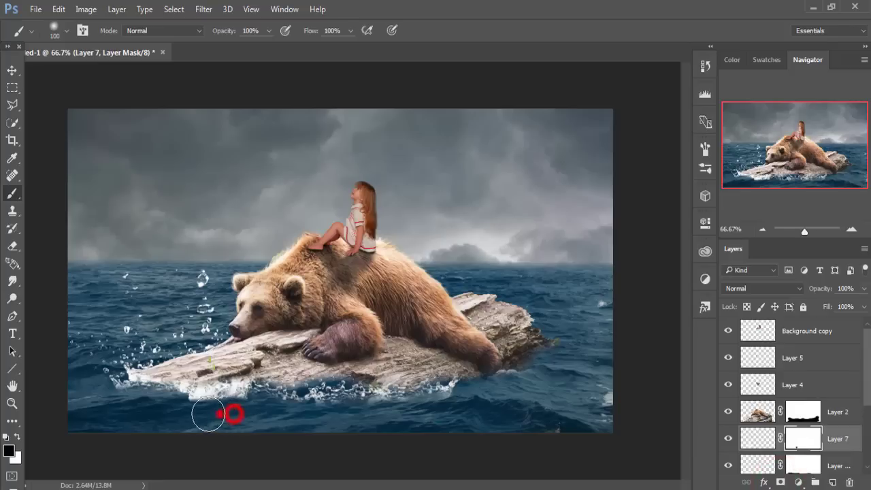
pyautogui.click(197, 412)
pyautogui.click(187, 409)
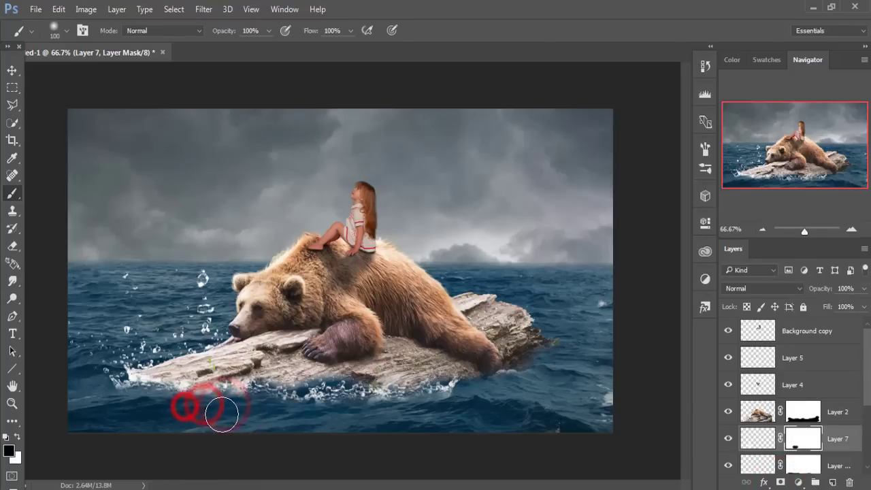
pyautogui.click(221, 416)
pyautogui.click(247, 415)
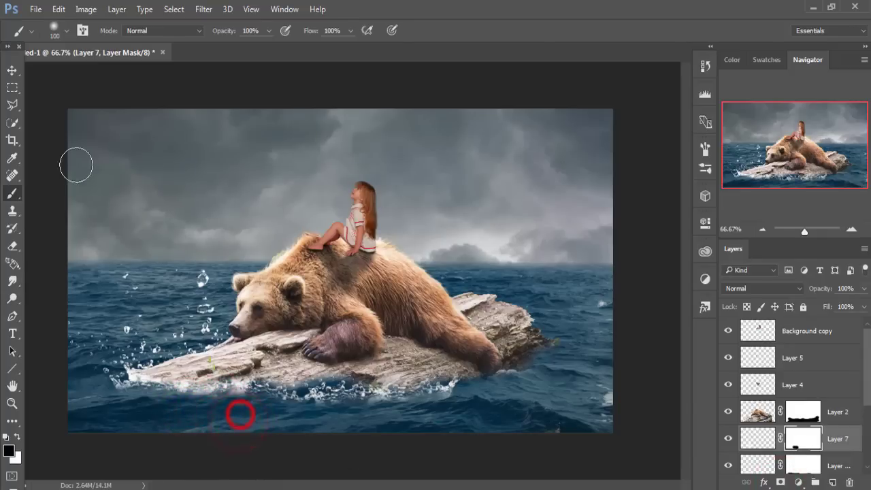
# Step: Switch to the Move tool and select Layer 1, the sea layer
pyautogui.click(11, 71)
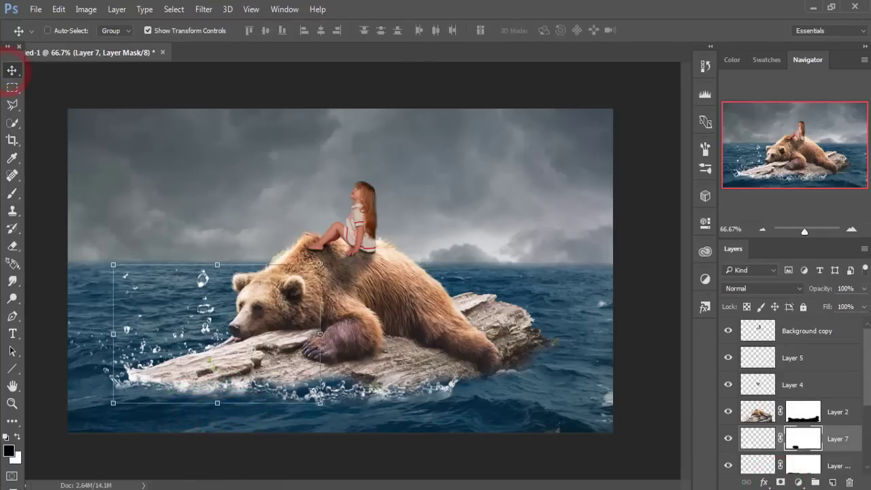
pyautogui.scroll(-3, 861, 378)
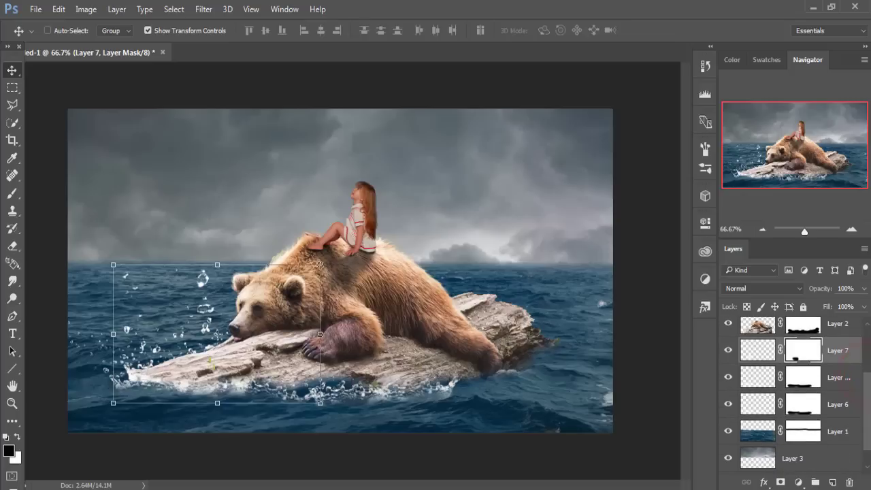
pyautogui.click(846, 431)
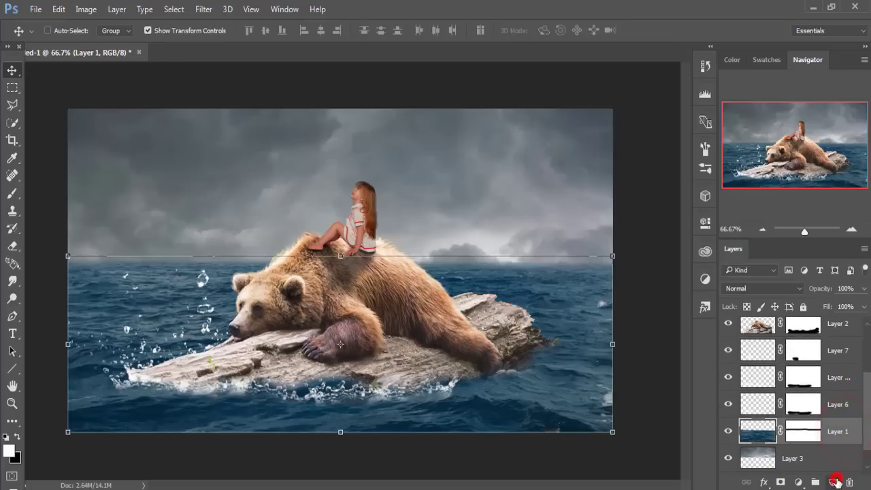
# Step: Paint a 600 px soft white glow behind the girl on a new layer above Layer 1
pyautogui.click(836, 482)
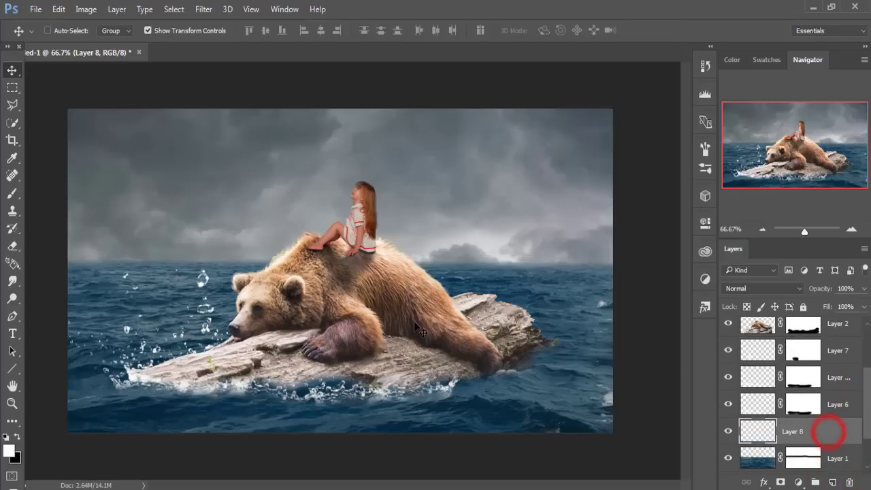
pyautogui.click(11, 195)
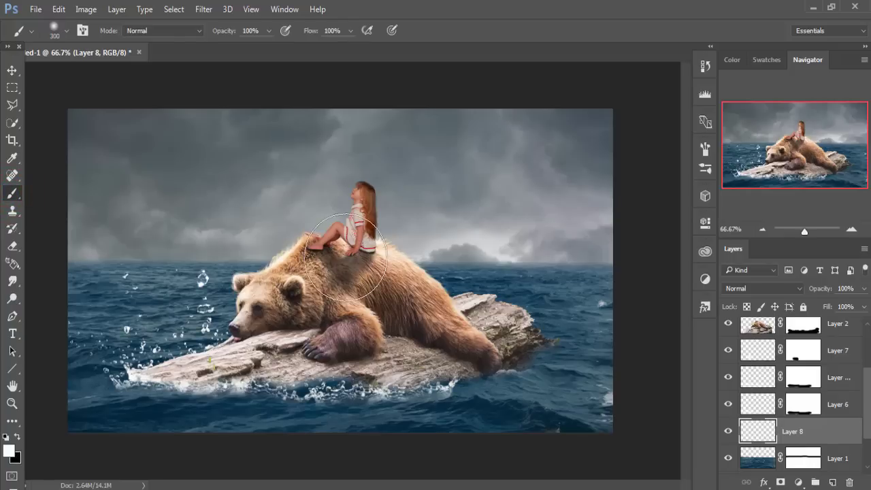
pyautogui.press(']')
pyautogui.press(']')
pyautogui.press(']')
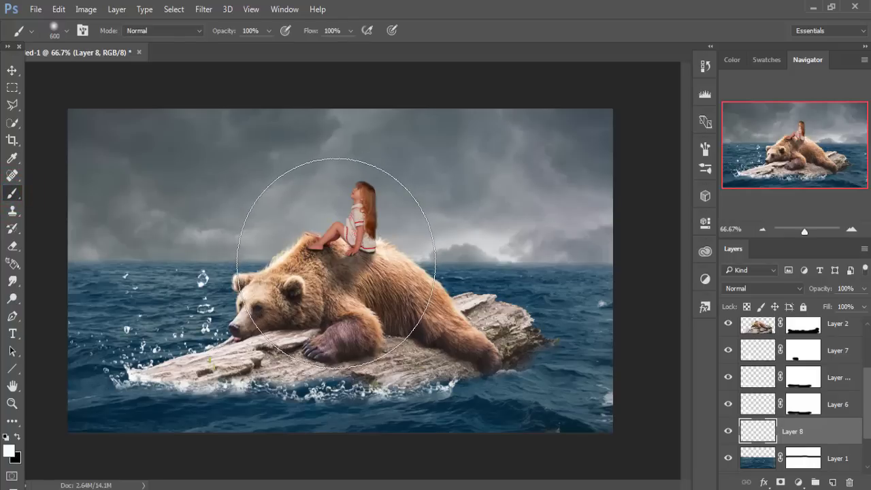
pyautogui.click(337, 264)
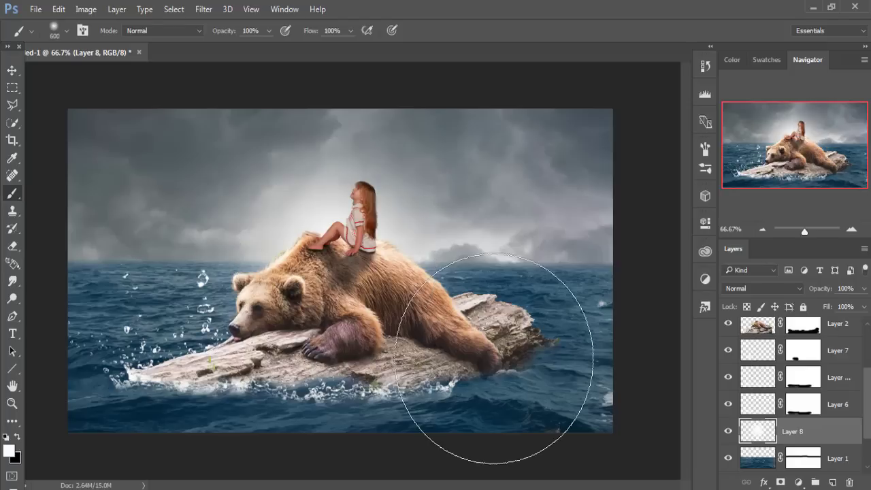
# Step: Switch to the Move tool and select the Background copy layer
pyautogui.click(12, 71)
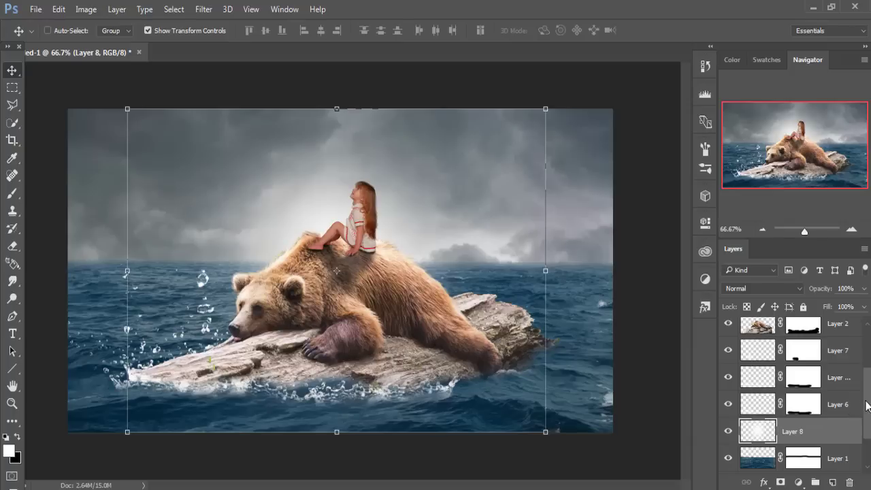
pyautogui.scroll(2, 869, 404)
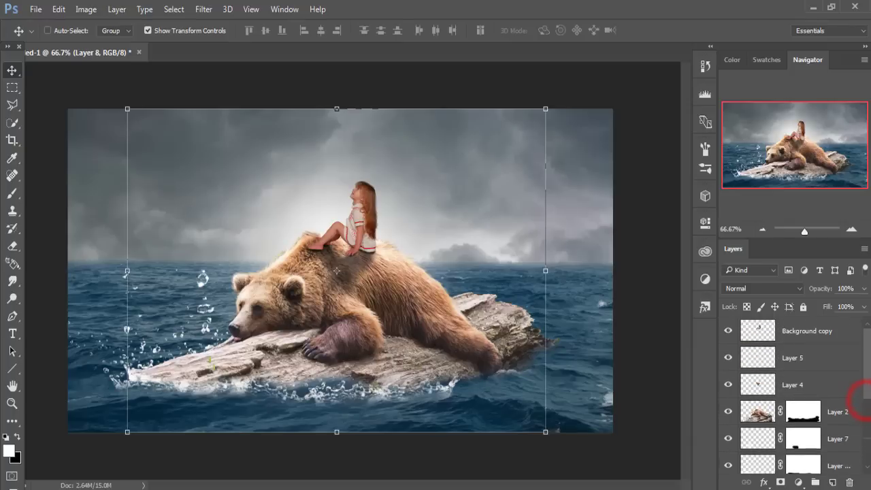
pyautogui.click(830, 329)
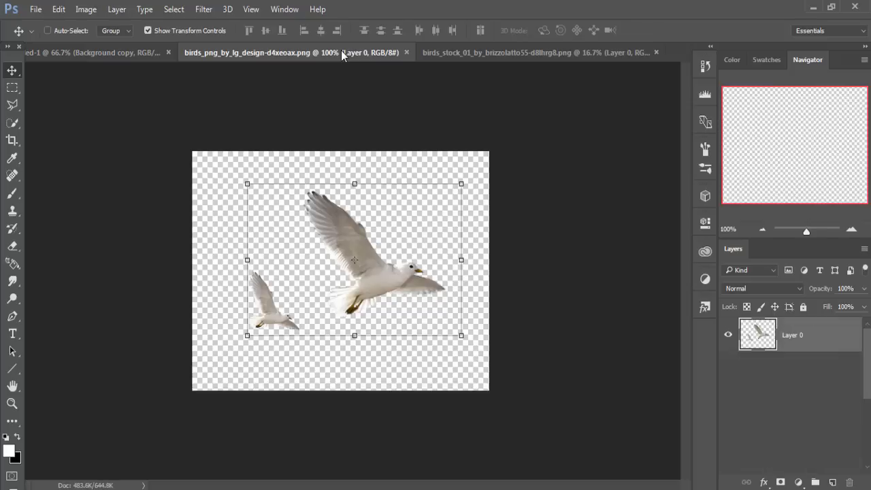
# Step: Drag the two-gull image into the composite and position it up-left in the sky
pyautogui.moveTo(342, 51)
pyautogui.mouseDown()
pyautogui.moveTo(346, 104)
pyautogui.moveTo(504, 108)
pyautogui.mouseUp()
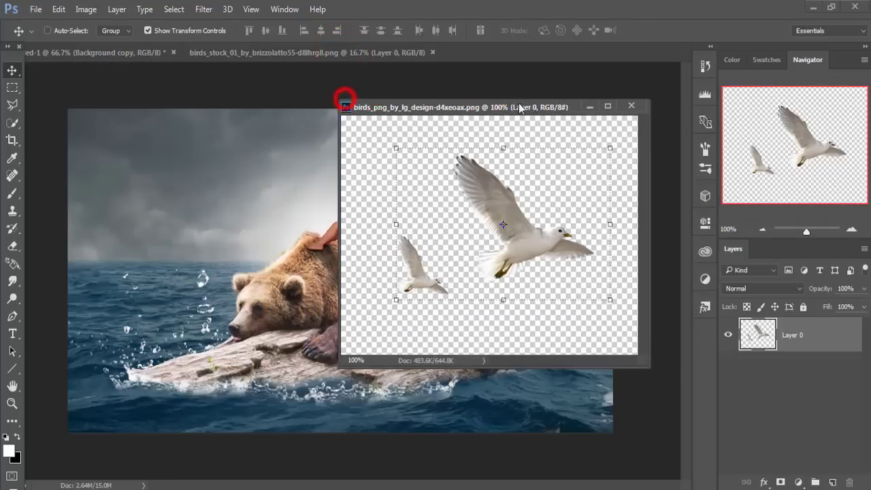
pyautogui.moveTo(496, 214); pyautogui.dragTo(175, 188)
pyautogui.hotkey('ctrl', 't')
pyautogui.click(219, 209)
pyautogui.moveTo(203, 214); pyautogui.dragTo(177, 196)
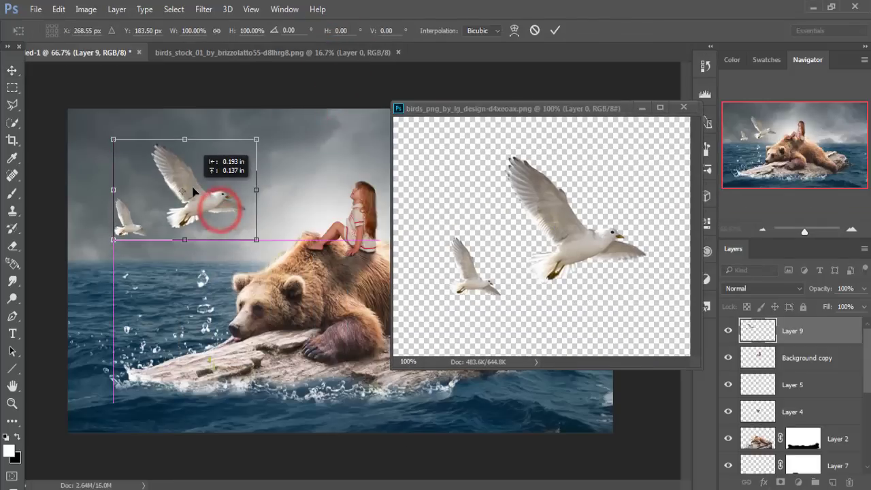
pyautogui.press('Escape')
pyautogui.click(642, 108)
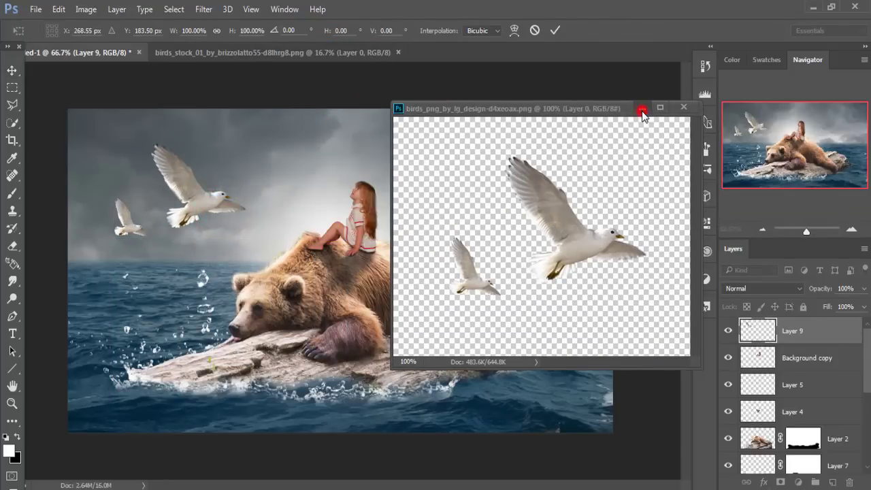
# Step: Flip the gulls horizontally, raise them upper-left, and drag in the flock-of-birds image
pyautogui.click(59, 10)
pyautogui.moveTo(102, 270)
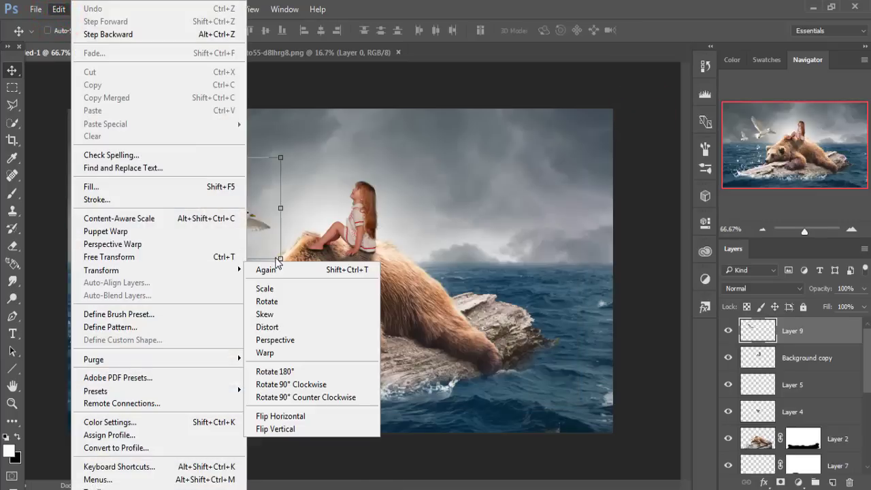
pyautogui.click(279, 416)
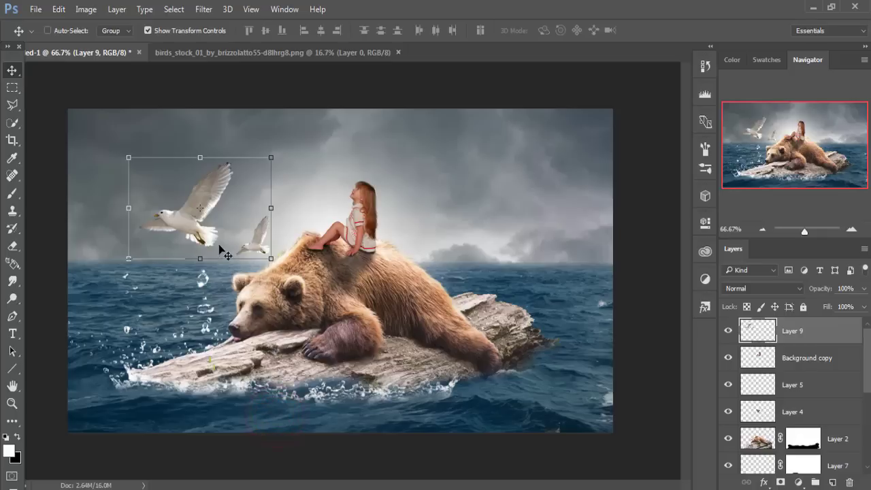
pyautogui.moveTo(218, 199); pyautogui.dragTo(226, 152)
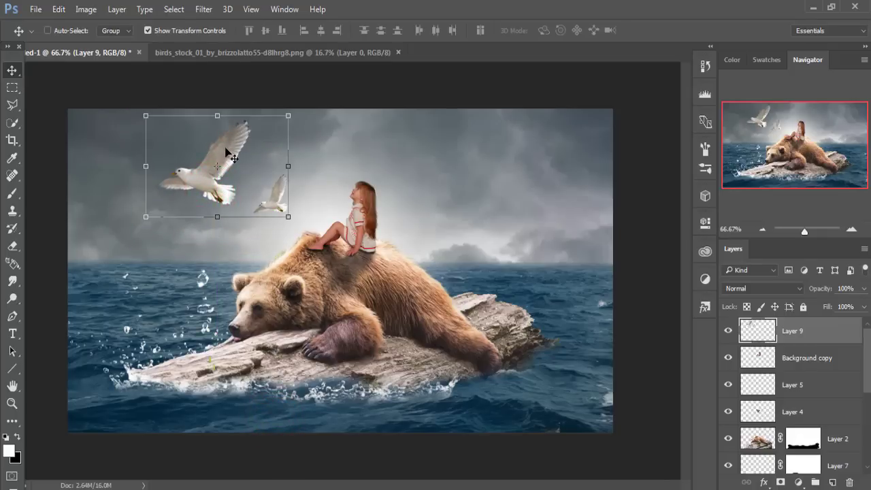
pyautogui.moveTo(271, 54)
pyautogui.mouseDown()
pyautogui.moveTo(275, 89)
pyautogui.moveTo(550, 145)
pyautogui.mouseUp()
pyautogui.moveTo(647, 307); pyautogui.dragTo(409, 184)
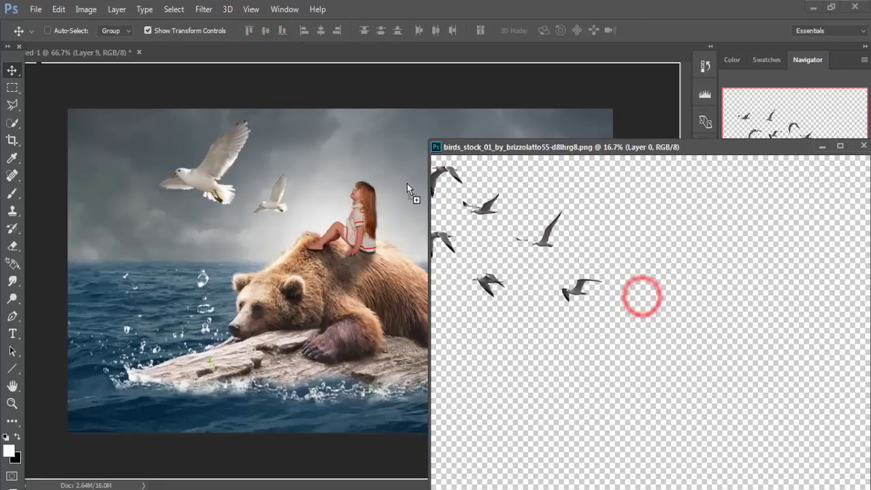
# Step: Scale the flock down into a small group in the upper-right sky and commit the transform
pyautogui.click(823, 146)
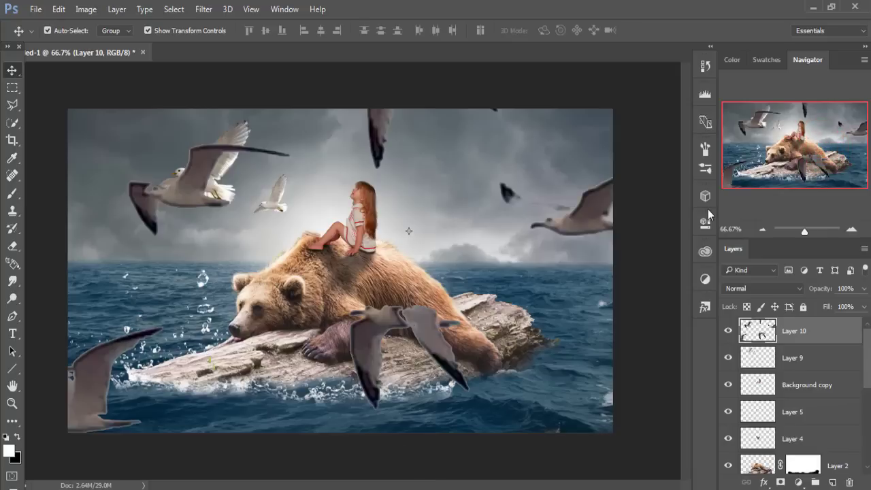
pyautogui.hotkey('ctrl', 't')
pyautogui.hotkey('ctrl', '0')
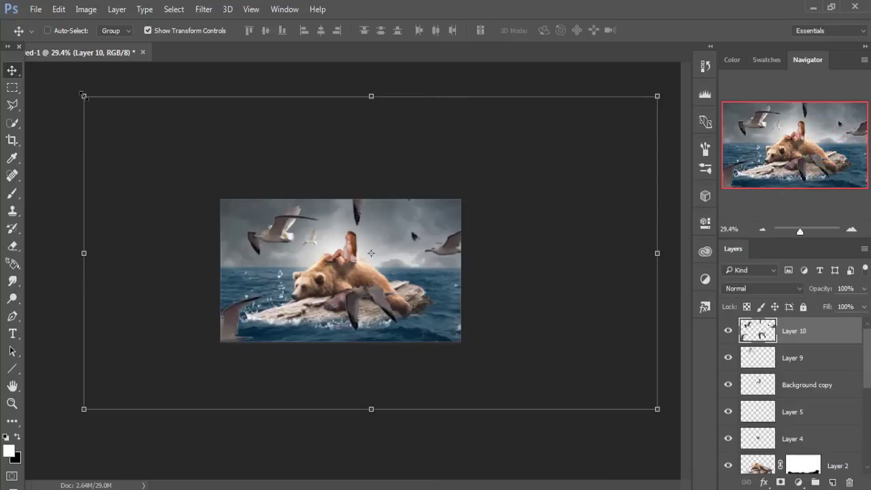
pyautogui.moveTo(84, 96); pyautogui.dragTo(328, 230)
pyautogui.moveTo(391, 261); pyautogui.dragTo(429, 241)
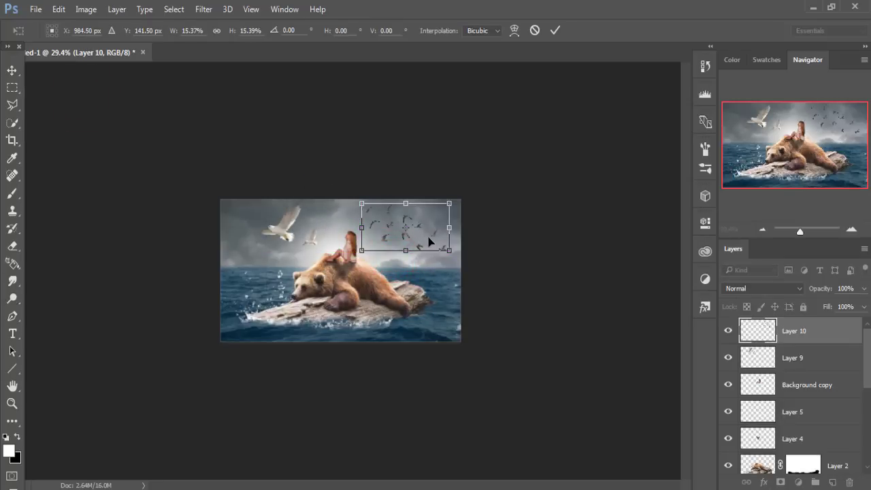
pyautogui.moveTo(364, 204); pyautogui.dragTo(368, 206)
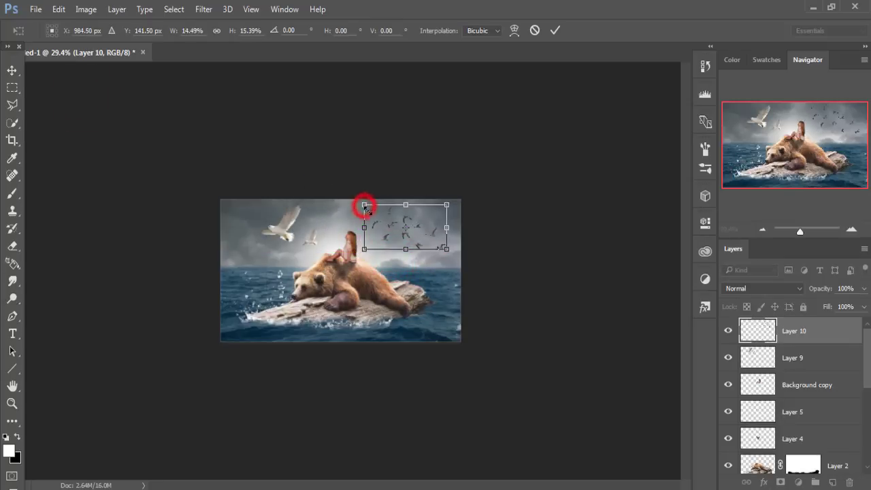
pyautogui.moveTo(420, 233); pyautogui.dragTo(431, 230)
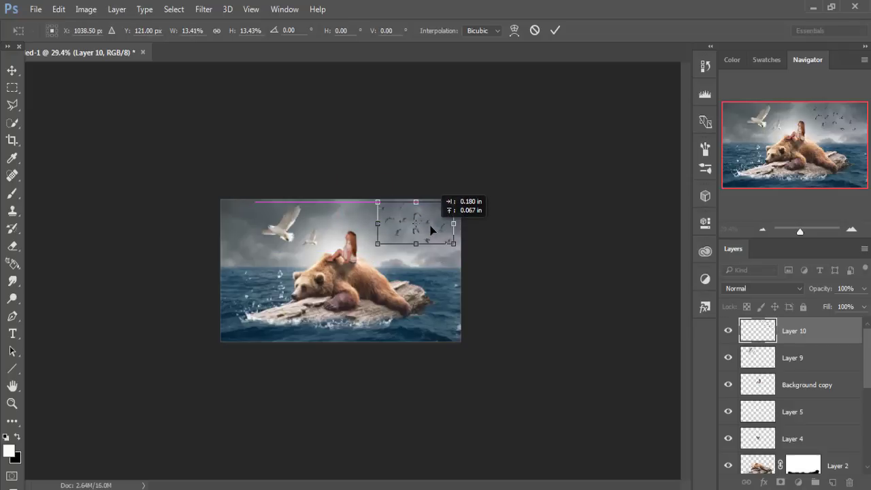
pyautogui.moveTo(431, 231); pyautogui.dragTo(448, 236)
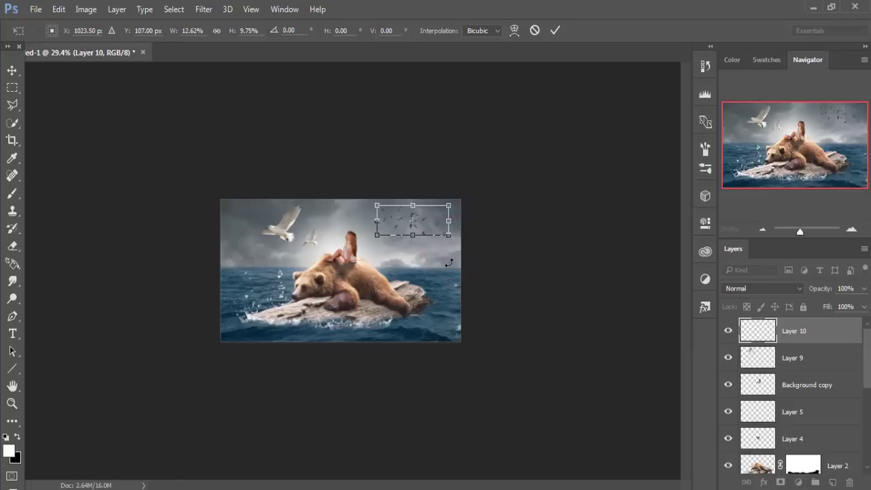
pyautogui.click(554, 30)
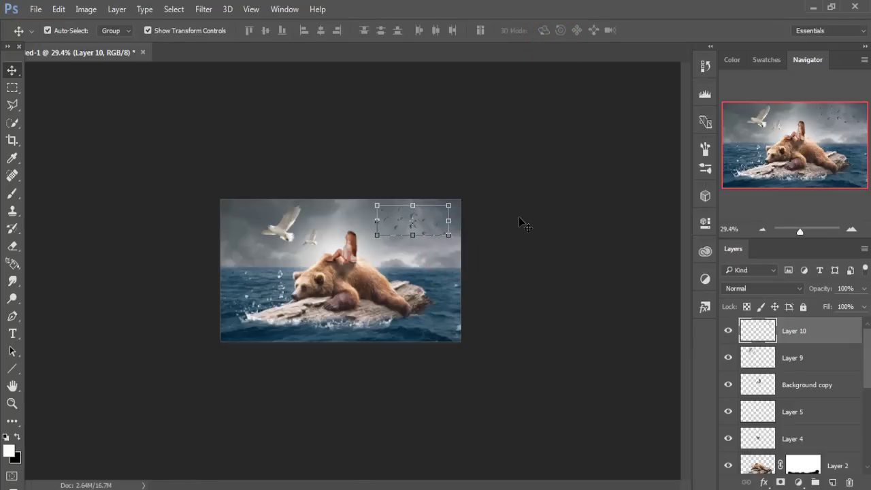
pyautogui.hotkey('ctrl', '+')
pyautogui.hotkey('ctrl', '+')
pyautogui.hotkey('ctrl', '+')
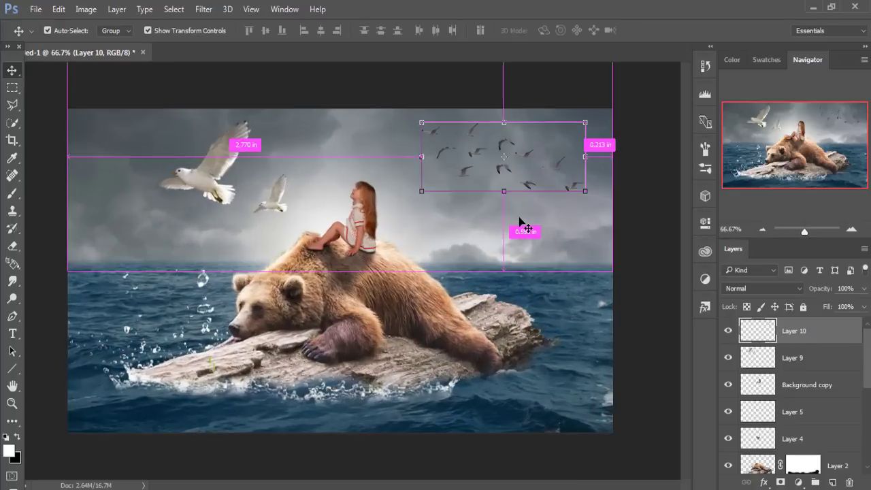
# Step: Darken the bird flock with Levels, pulling the midtone slider to about 0.21
pyautogui.click(85, 10)
pyautogui.moveTo(105, 43)
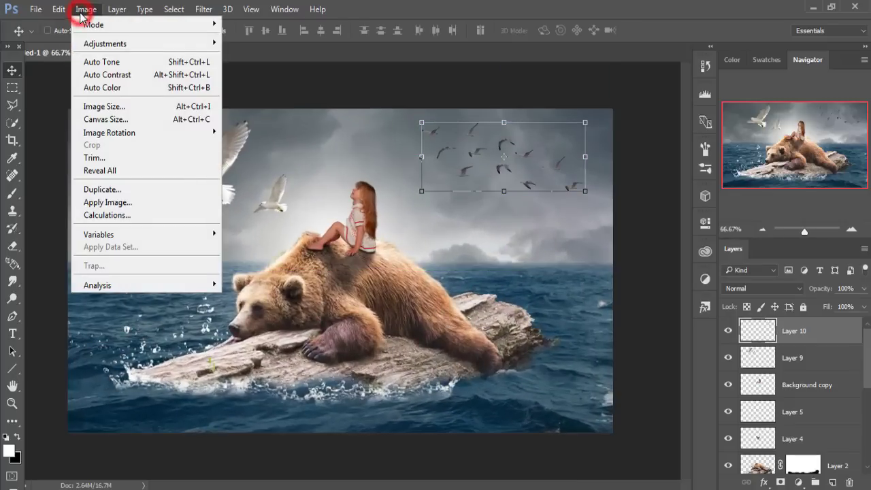
pyautogui.click(242, 55)
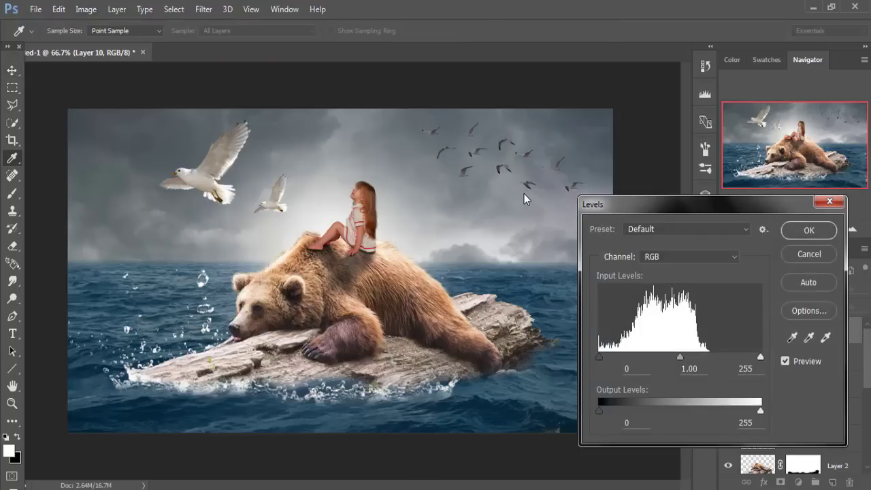
pyautogui.moveTo(679, 358); pyautogui.dragTo(726, 358)
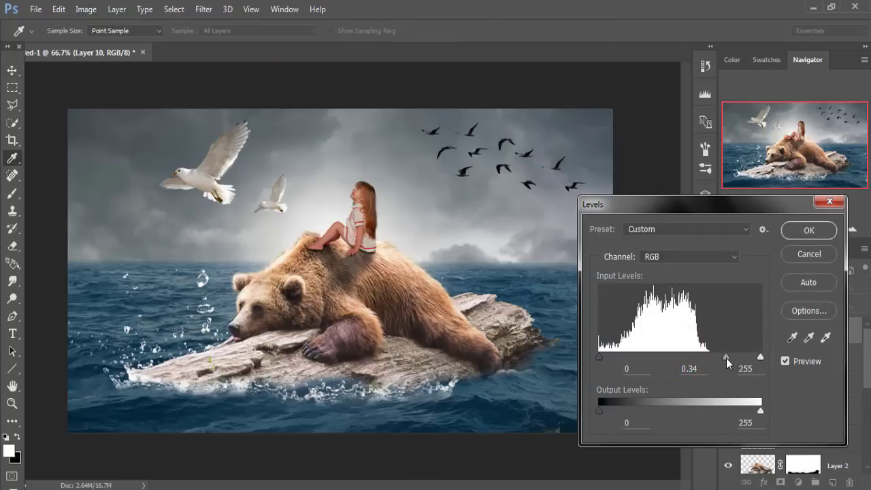
pyautogui.moveTo(726, 358); pyautogui.dragTo(739, 361)
pyautogui.click(806, 232)
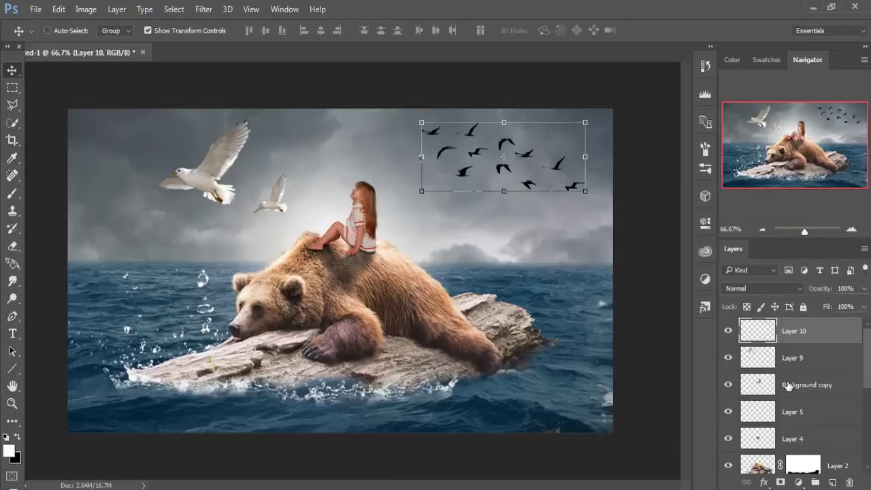
pyautogui.moveTo(865, 355); pyautogui.dragTo(870, 441)
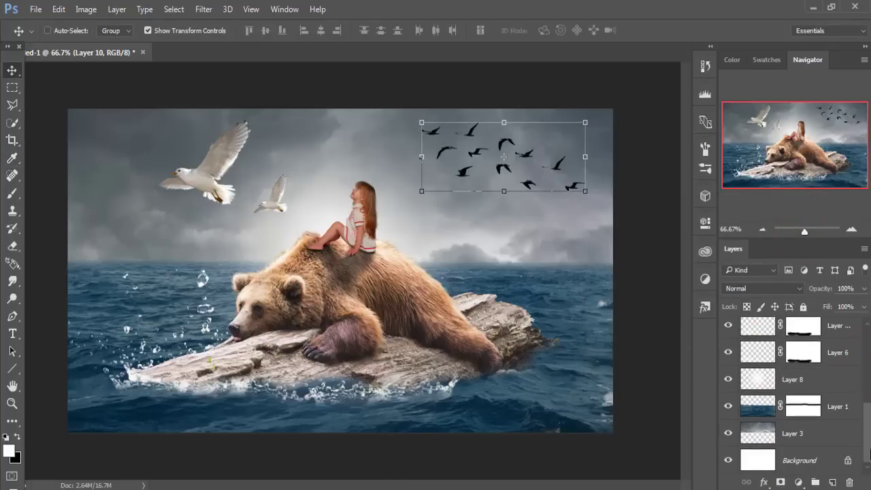
# Step: Shrink the white glow Layer 8 from its corners and commit the resize
pyautogui.click(794, 379)
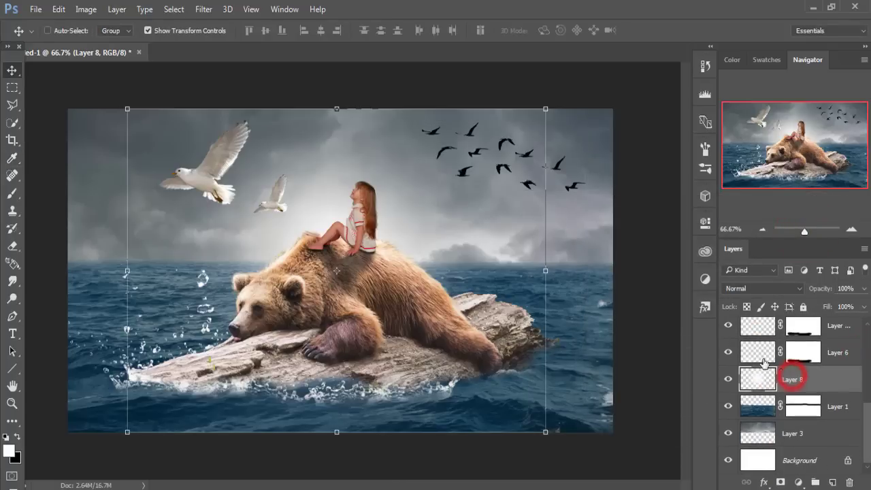
pyautogui.click(545, 109)
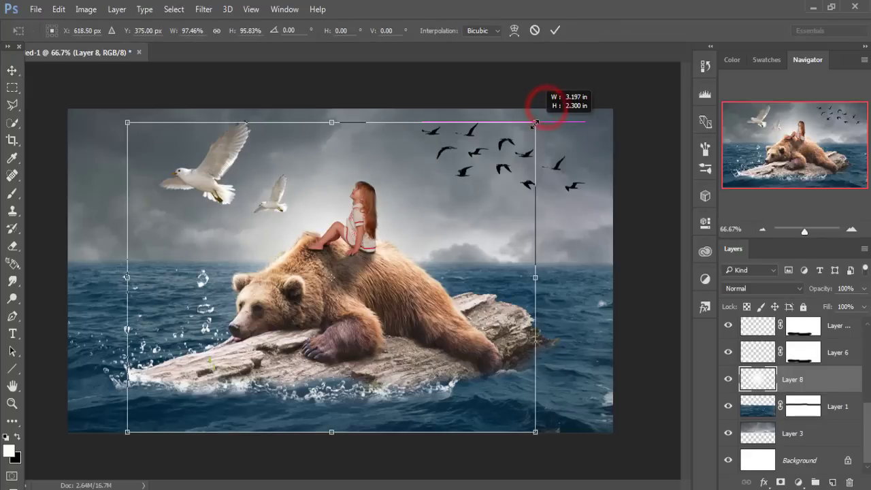
pyautogui.moveTo(545, 109); pyautogui.dragTo(526, 137)
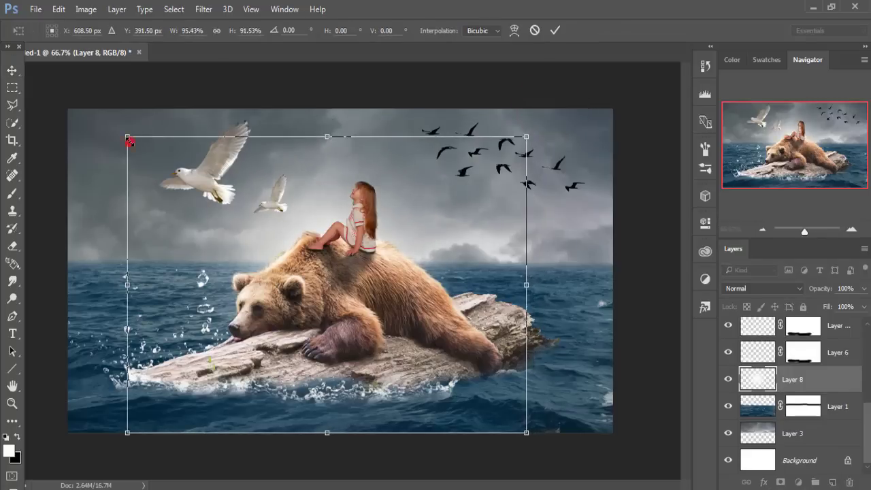
pyautogui.moveTo(128, 141); pyautogui.dragTo(170, 149)
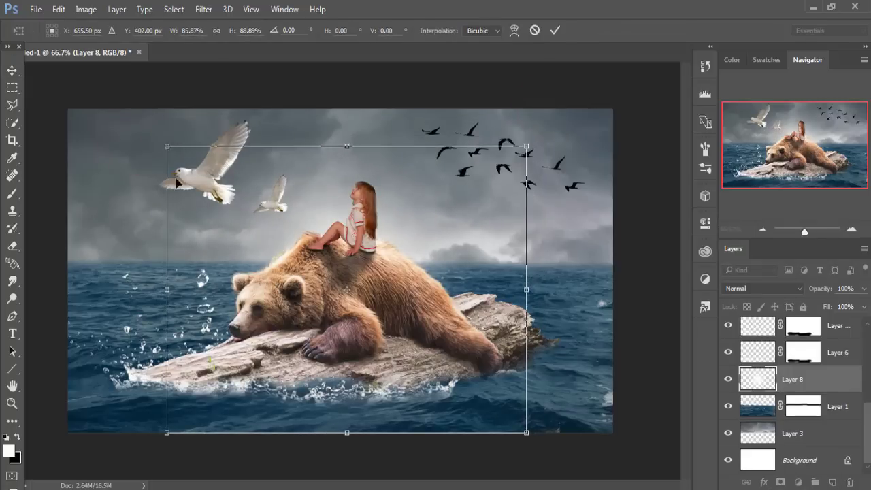
pyautogui.click(385, 317)
pyautogui.click(795, 382)
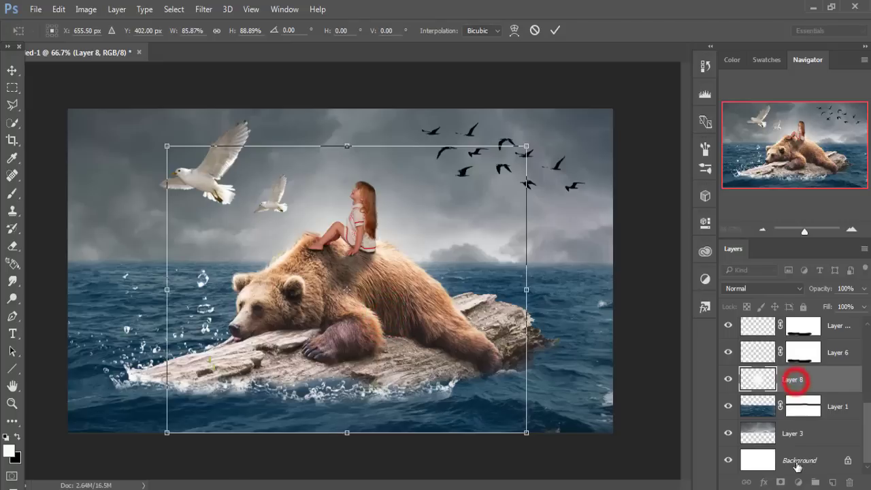
pyautogui.click(555, 30)
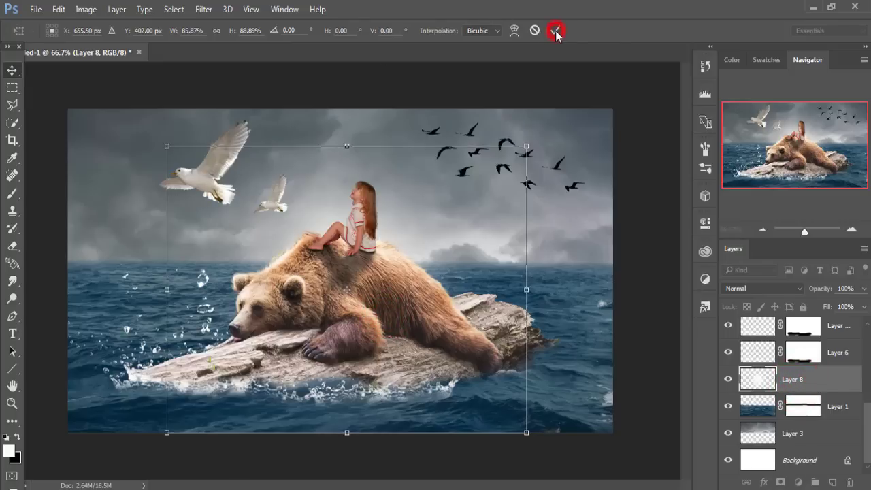
# Step: Mask Layer 8's glow off the bear and rock with a 200 px black brush
pyautogui.click(781, 483)
pyautogui.click(13, 194)
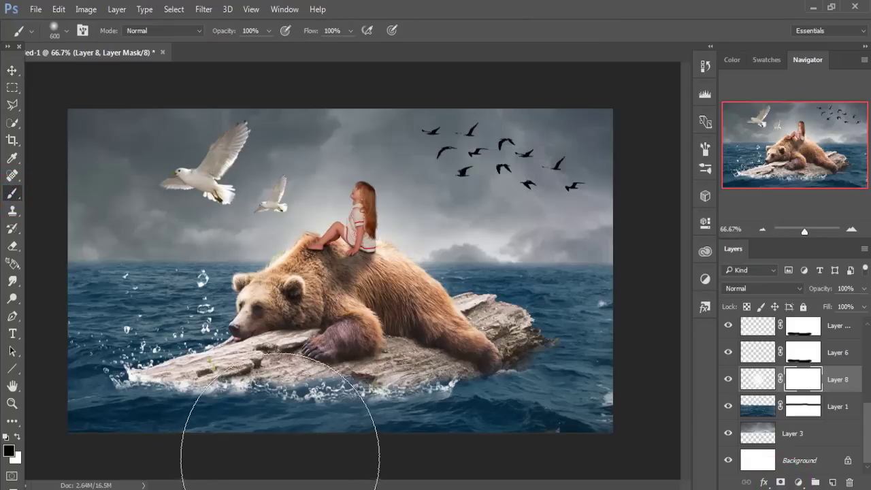
pyautogui.press('[')
pyautogui.press('[')
pyautogui.press('[')
pyautogui.click(231, 414)
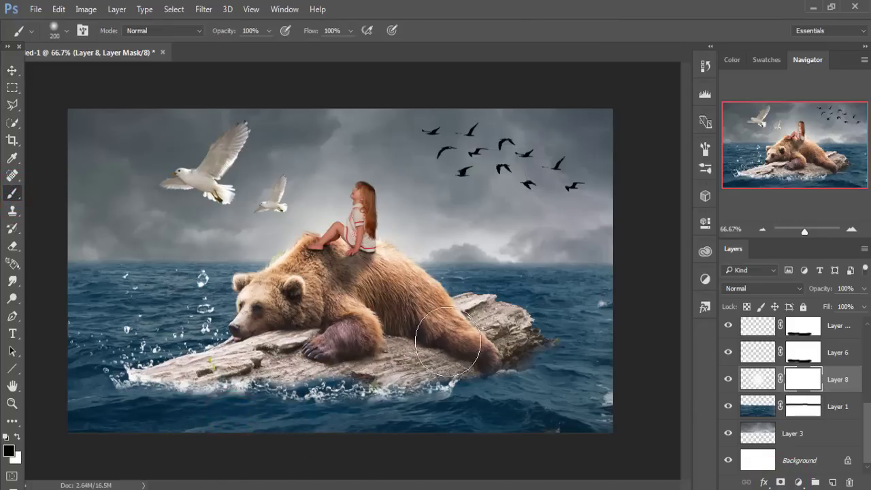
pyautogui.click(297, 404)
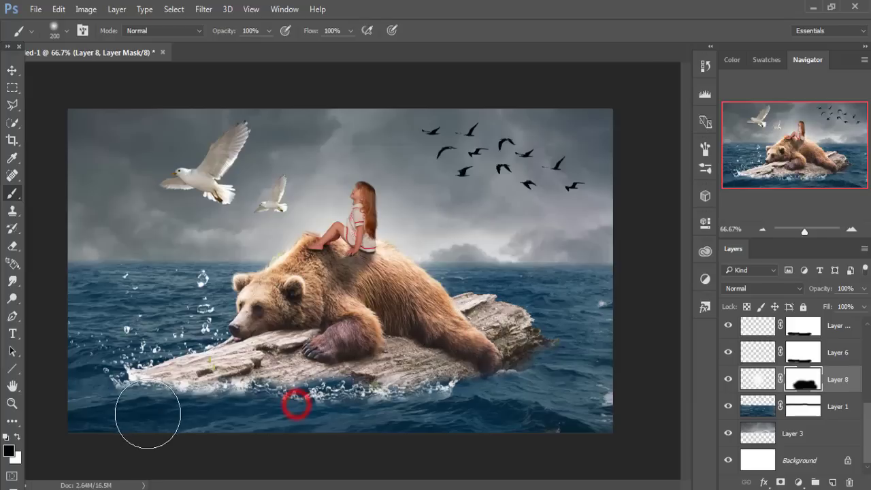
# Step: Add a new empty layer above sky Layer 3
pyautogui.click(11, 72)
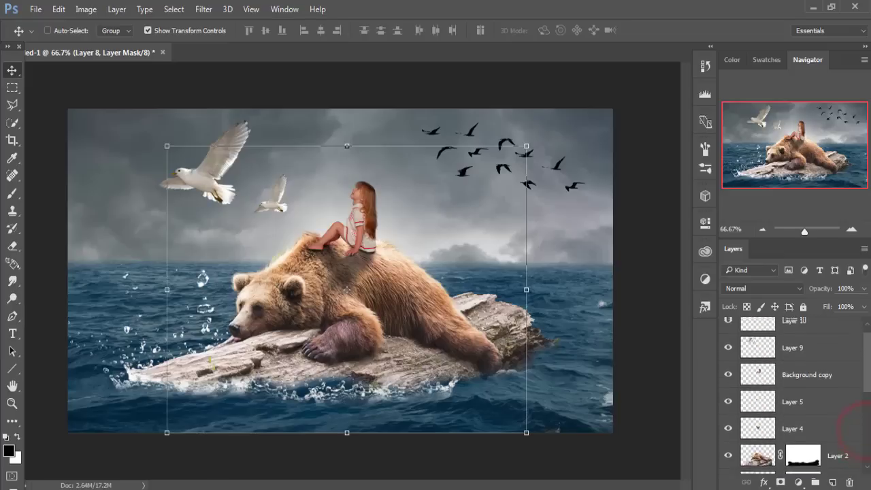
pyautogui.moveTo(867, 432); pyautogui.dragTo(869, 455)
pyautogui.click(769, 433)
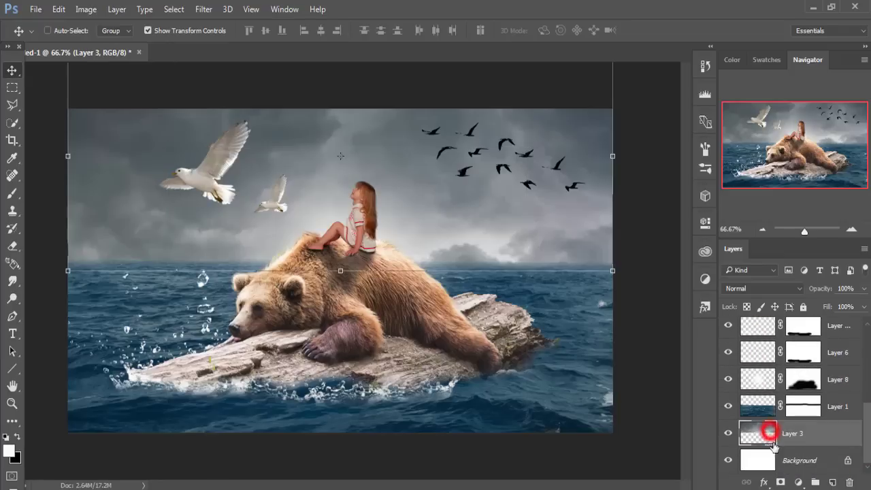
pyautogui.click(833, 482)
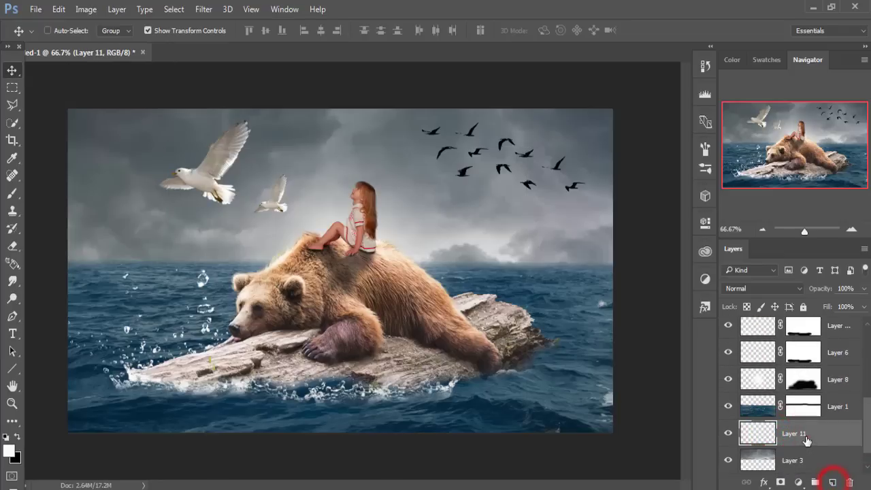
pyautogui.click(13, 194)
# Step: Set the foreground colour to a mid grey and the brush opacity to 31%
pyautogui.click(10, 452)
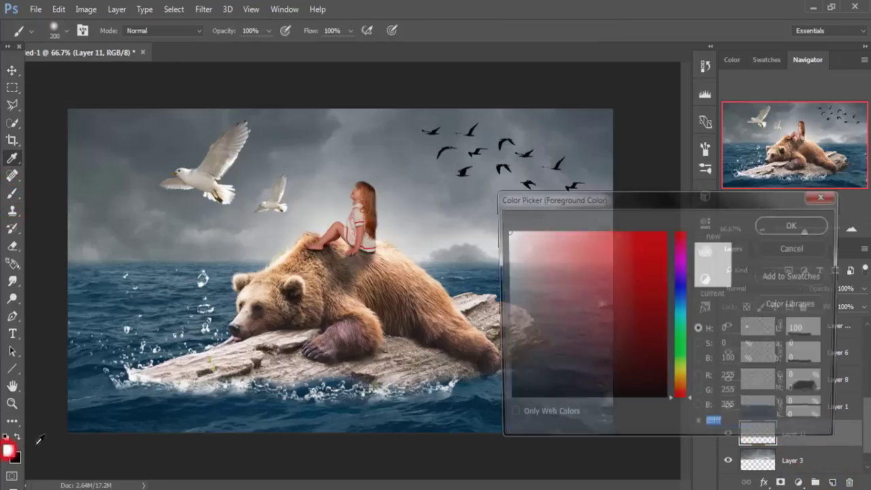
pyautogui.click(505, 305)
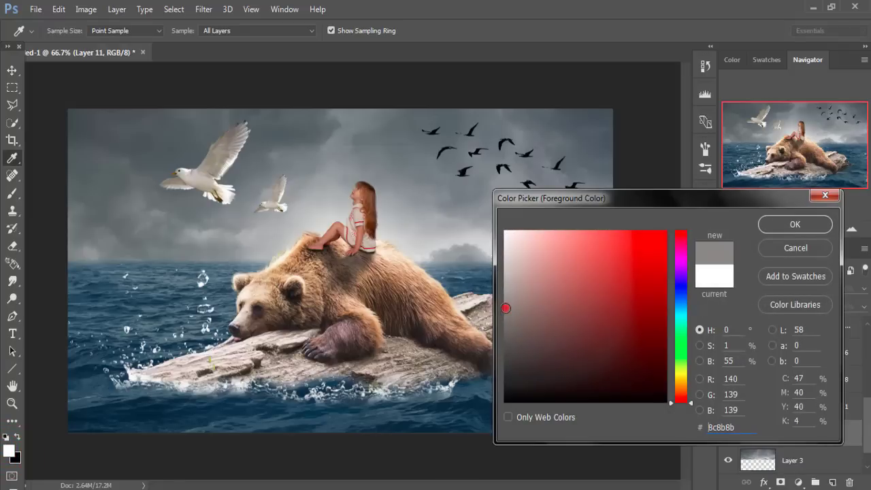
pyautogui.click(783, 224)
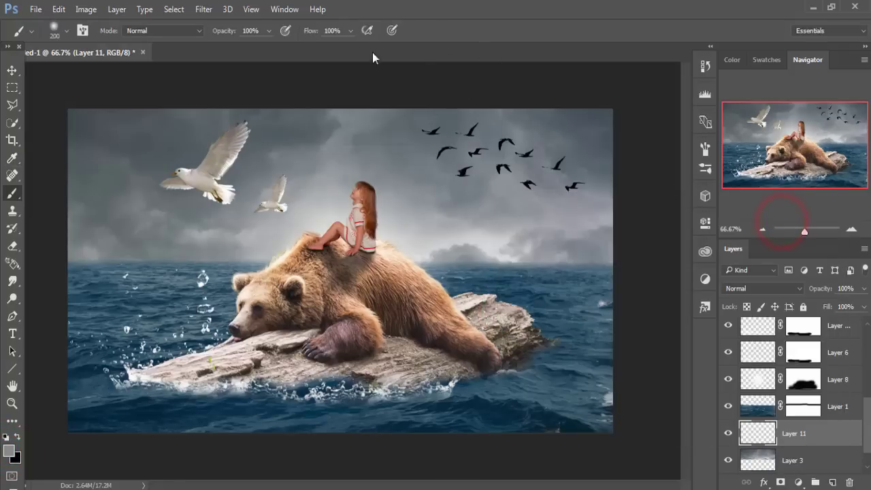
pyautogui.click(269, 30)
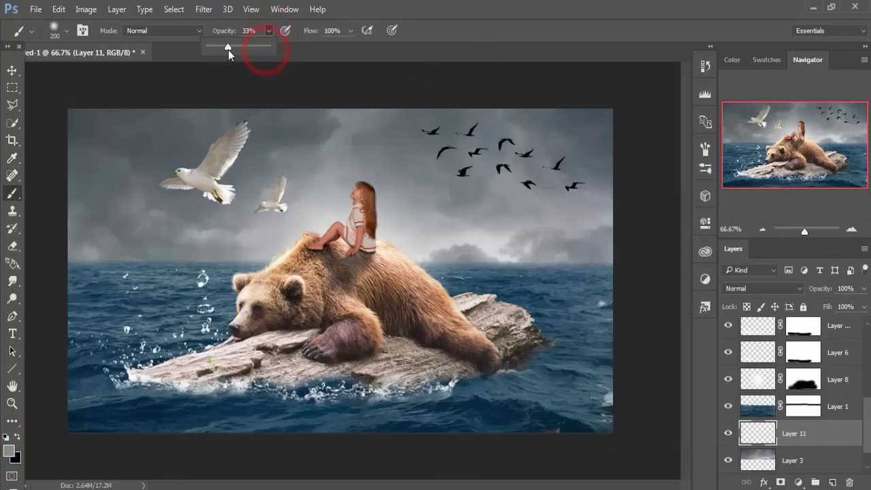
pyautogui.click(185, 204)
# Step: Dab soft grey haze across the left side of the stormy sky
pyautogui.click(130, 214)
pyautogui.click(70, 231)
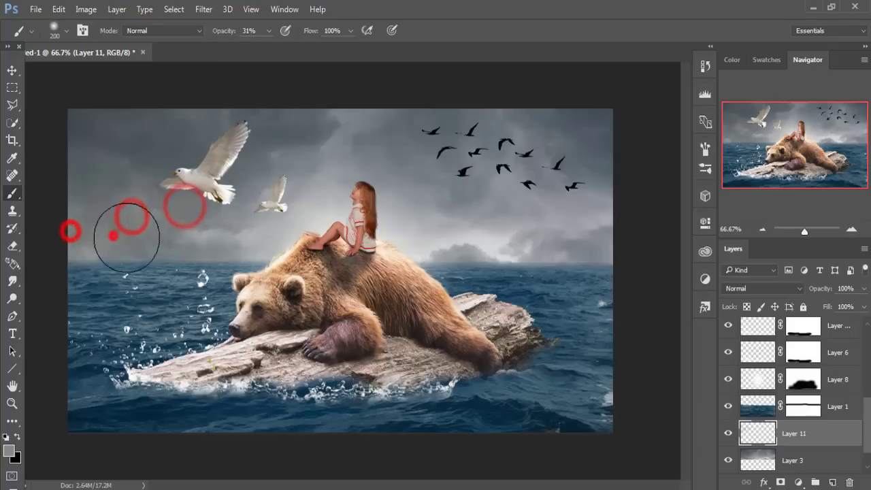
pyautogui.click(112, 235)
pyautogui.click(184, 240)
pyautogui.click(261, 244)
pyautogui.click(202, 233)
pyautogui.click(125, 230)
pyautogui.click(68, 233)
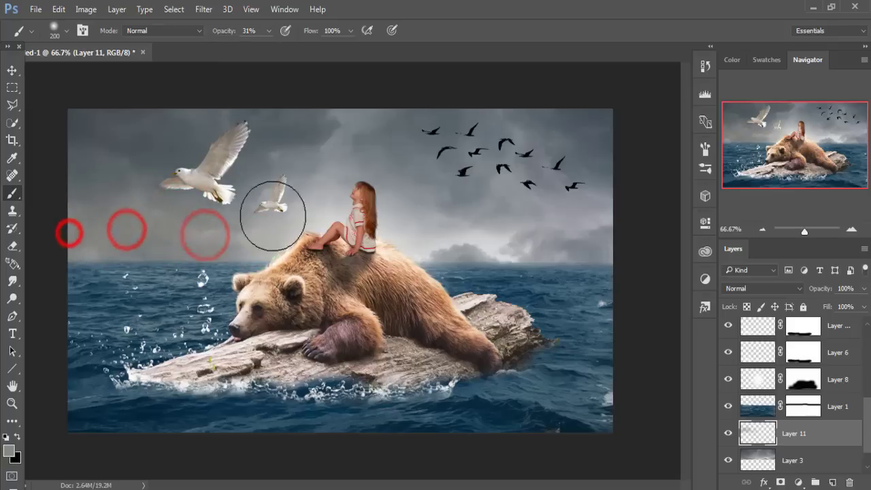
pyautogui.click(269, 203)
# Step: Haze the sky around the seagulls and bird flock and through the middle
pyautogui.click(362, 164)
pyautogui.click(323, 148)
pyautogui.click(242, 159)
pyautogui.click(364, 119)
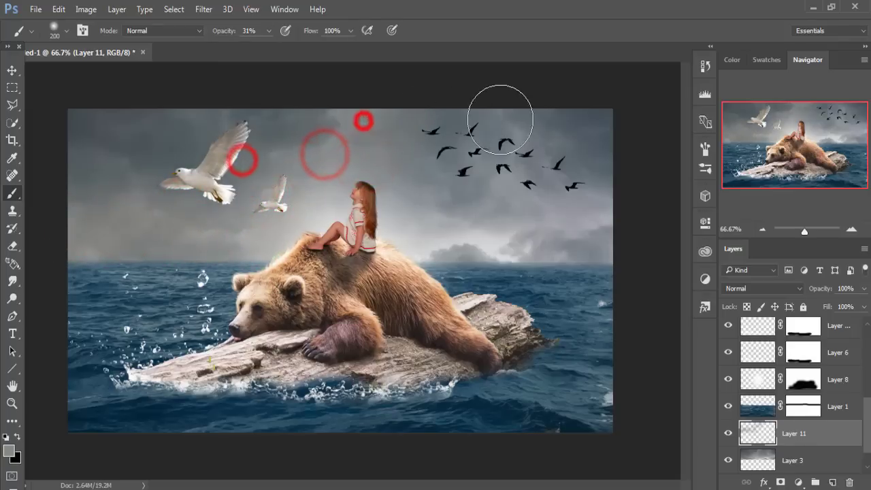
pyautogui.click(508, 131)
pyautogui.click(333, 164)
pyautogui.click(448, 192)
pyautogui.click(529, 220)
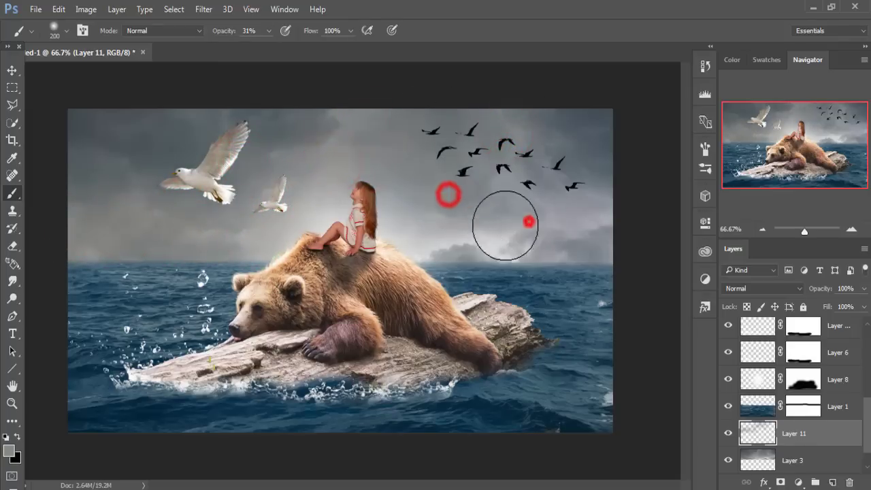
pyautogui.click(393, 237)
pyautogui.click(464, 250)
# Step: Paint grey haze into the right side and upper-left of the sky
pyautogui.click(521, 247)
pyautogui.click(593, 222)
pyautogui.click(593, 132)
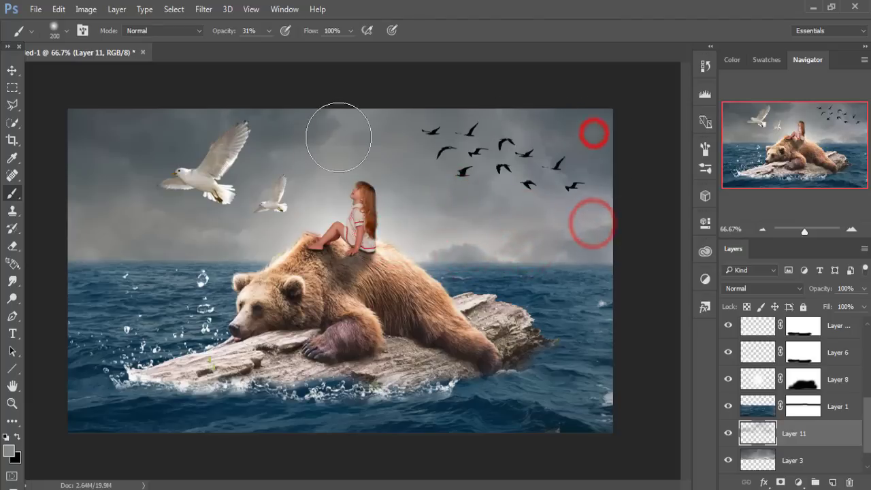
pyautogui.click(261, 134)
pyautogui.click(158, 123)
pyautogui.click(109, 123)
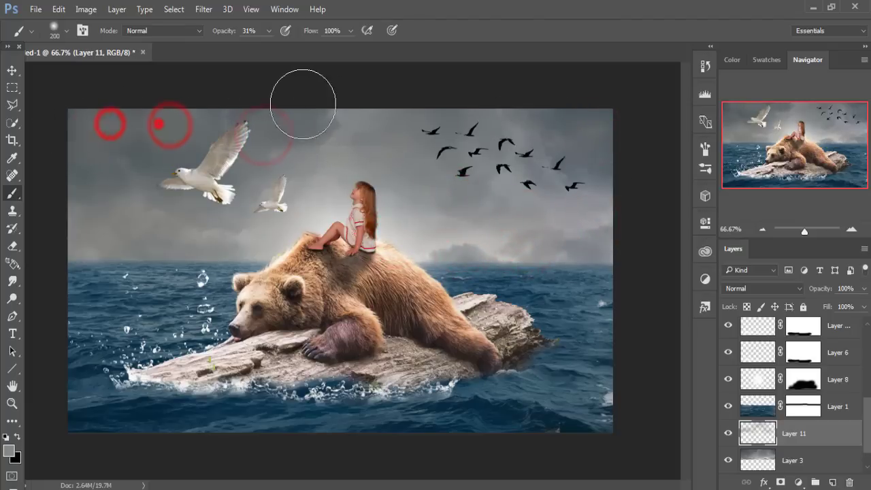
pyautogui.click(328, 104)
pyautogui.click(127, 159)
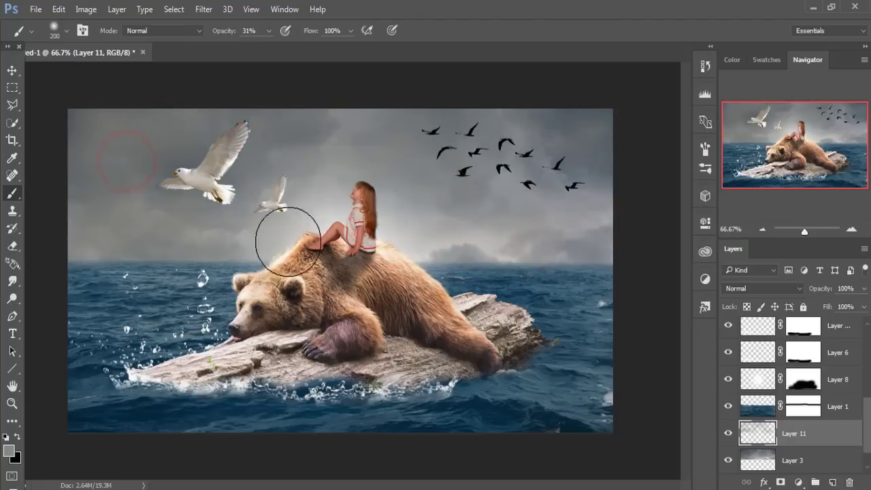
# Step: Add a new empty Layer 12 above the bird flock Layer 10
pyautogui.click(12, 71)
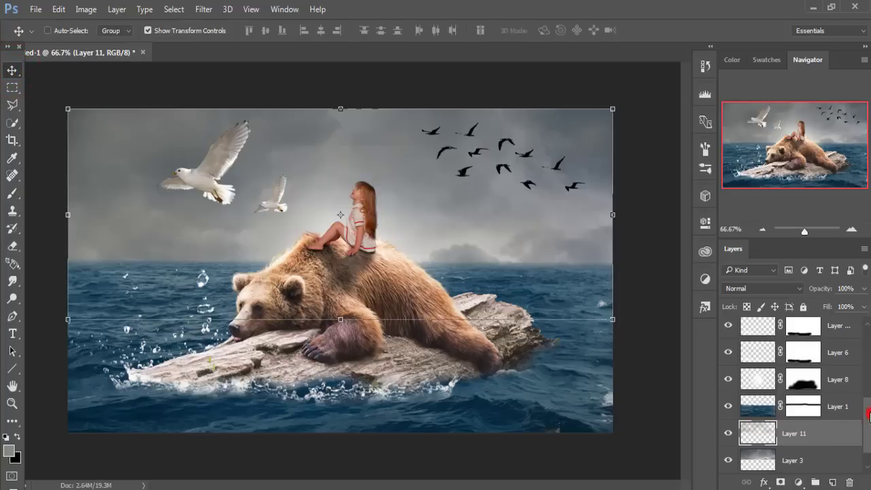
pyautogui.moveTo(870, 416); pyautogui.dragTo(865, 412)
pyautogui.click(825, 336)
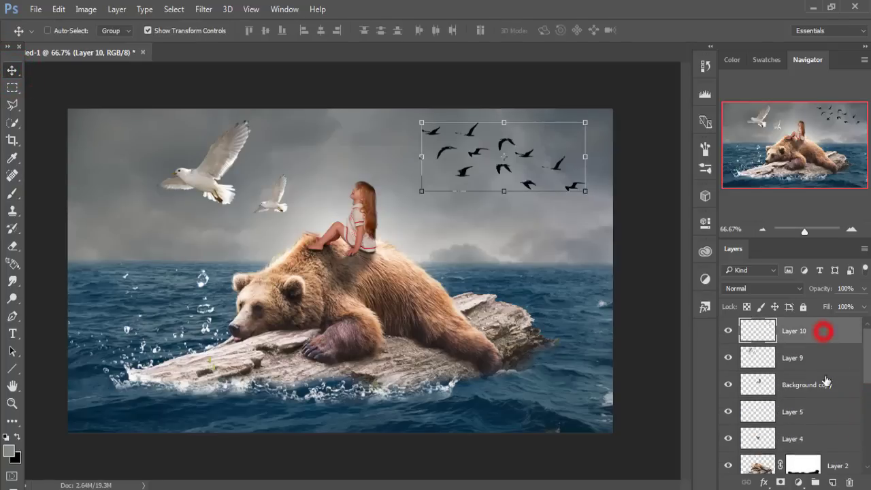
pyautogui.click(833, 482)
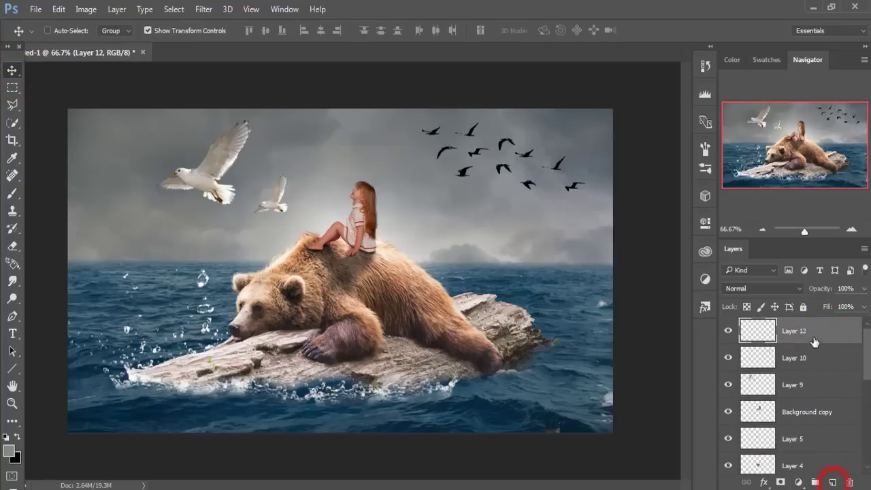
# Step: Fill Layer 12 with 50% Gray using Edit > Fill
pyautogui.click(59, 9)
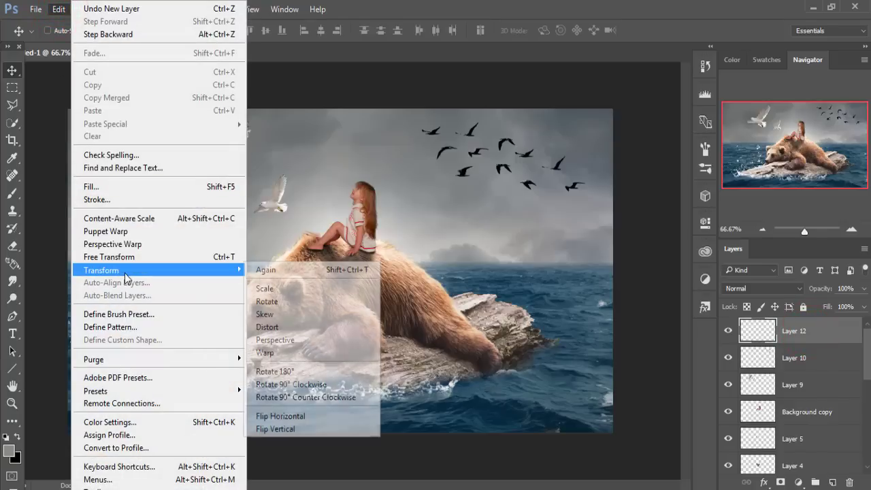
pyautogui.click(118, 193)
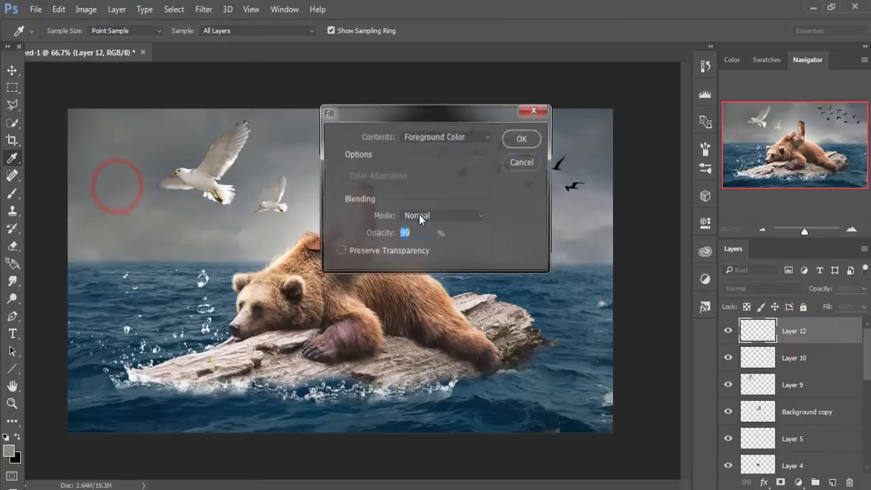
pyautogui.click(479, 137)
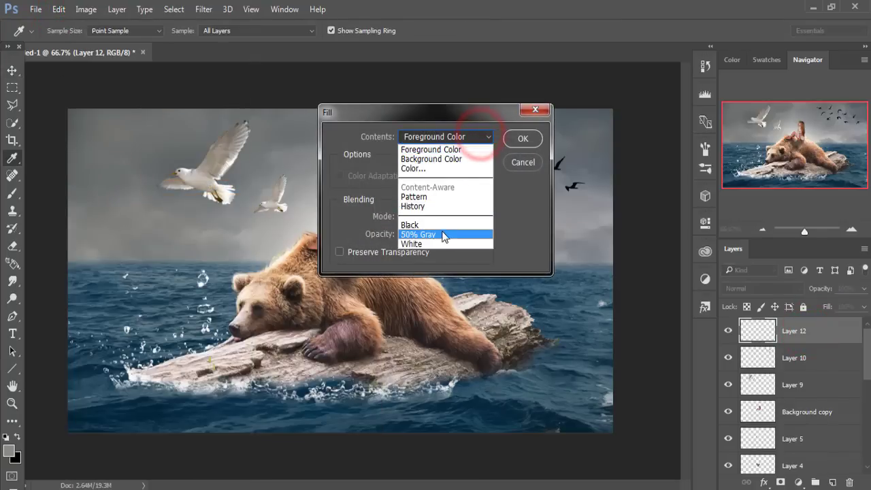
pyautogui.click(441, 235)
pyautogui.click(513, 139)
pyautogui.press('v')
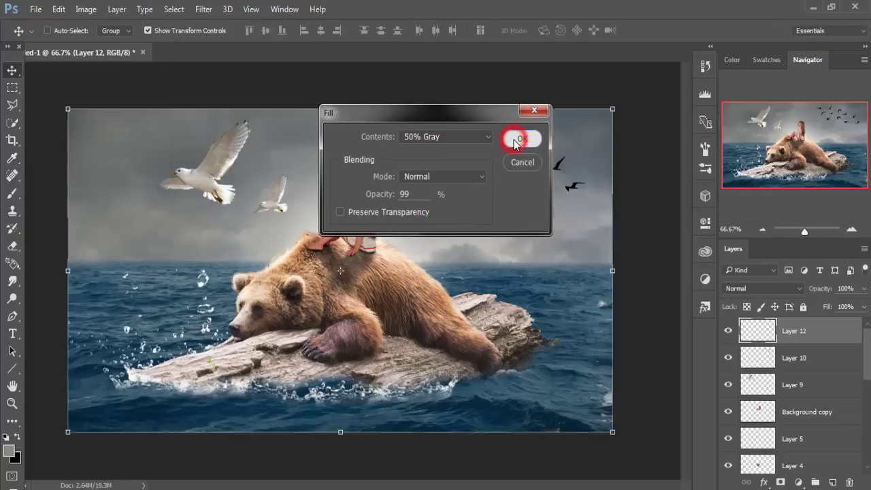
# Step: Set the gray layer's blend mode to Overlay
pyautogui.click(754, 293)
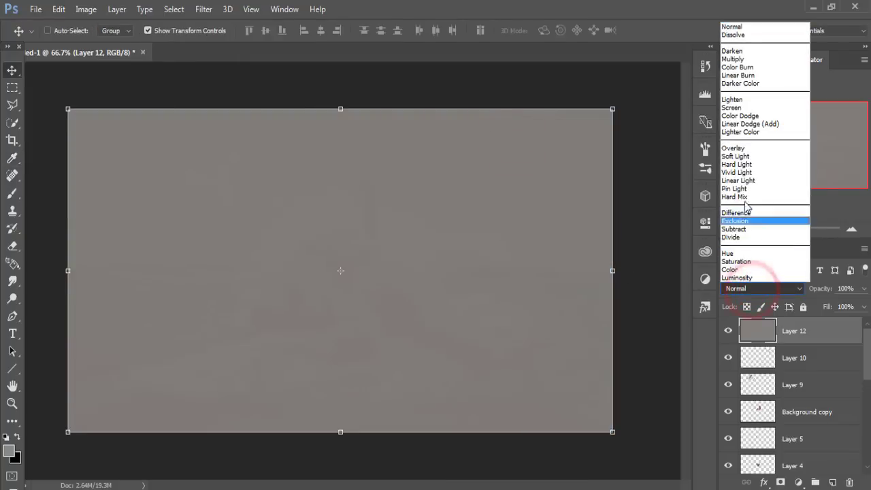
pyautogui.click(735, 147)
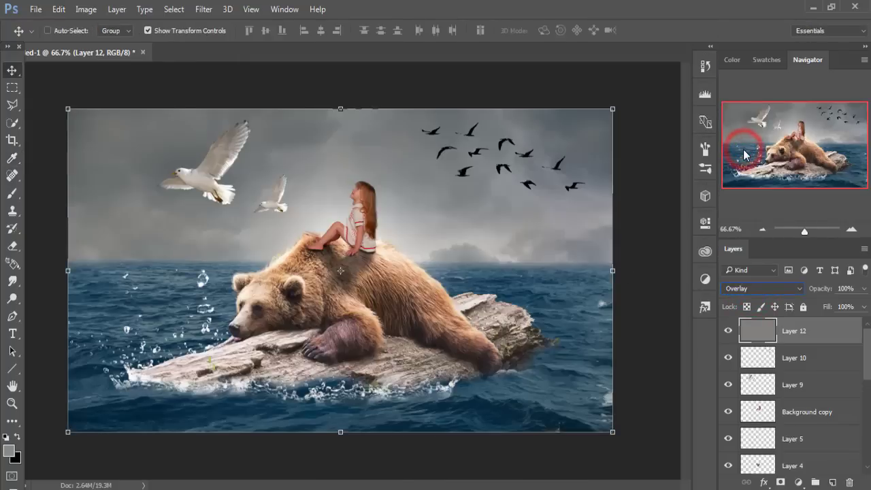
pyautogui.click(807, 334)
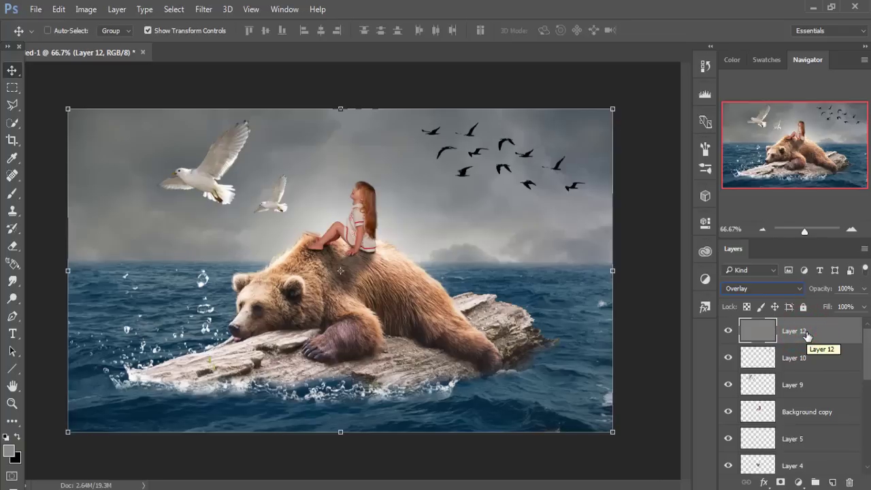
# Step: Add a warming Photo Filter adjustment layer with Density 34%
pyautogui.click(799, 483)
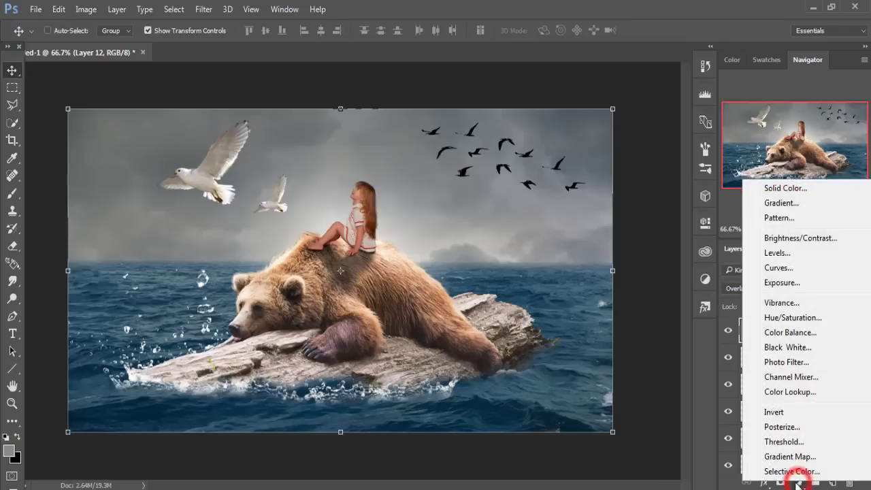
pyautogui.click(805, 364)
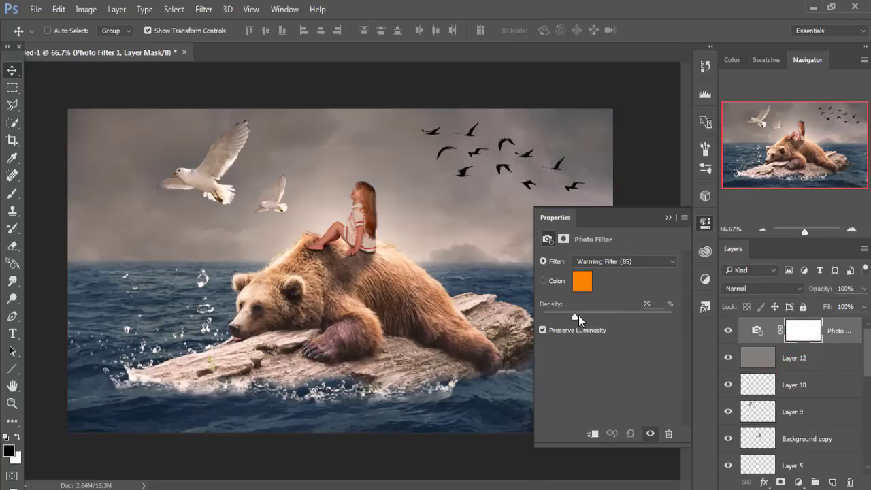
pyautogui.moveTo(577, 317); pyautogui.dragTo(586, 317)
pyautogui.click(667, 218)
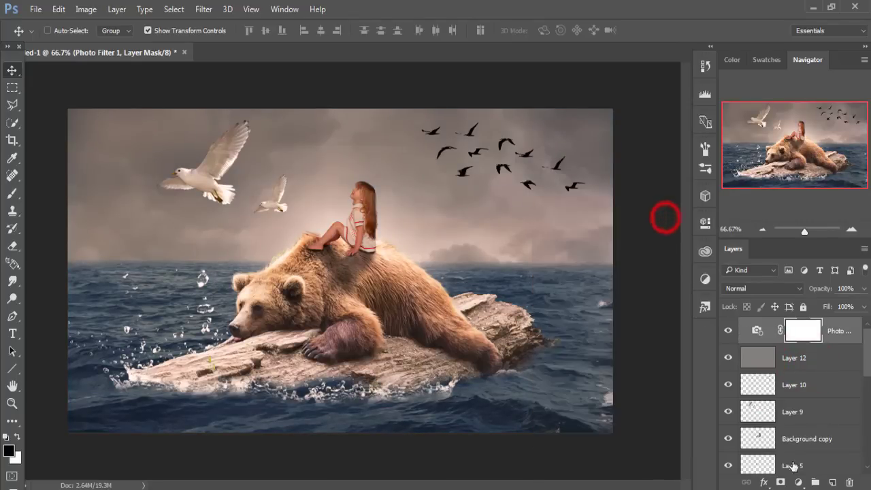
# Step: Add a second Photo Filter set to Cyan with Density 11%
pyautogui.click(798, 484)
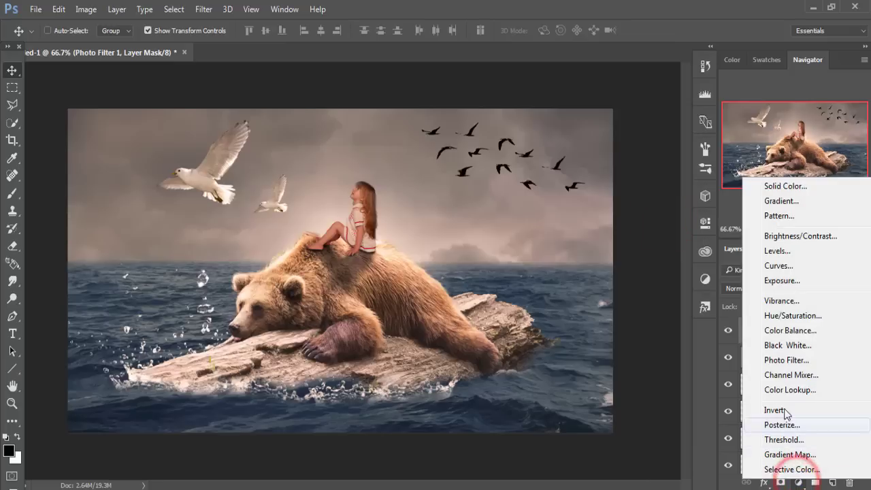
pyautogui.click(785, 361)
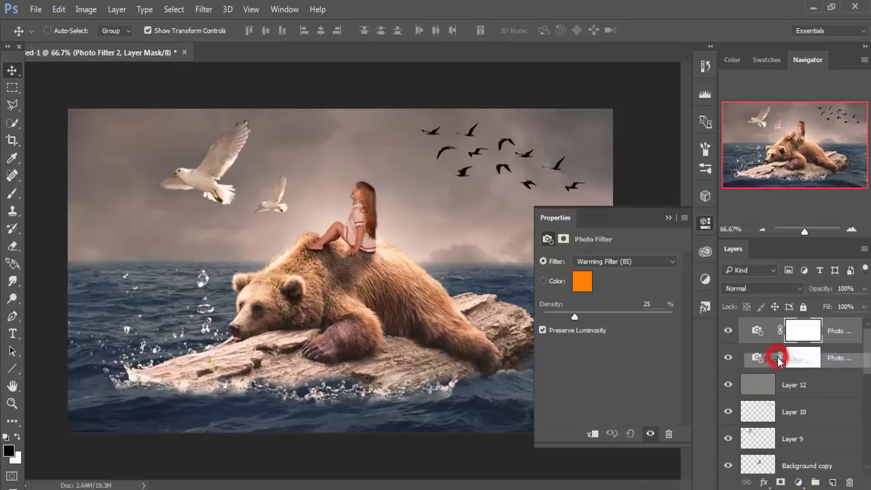
pyautogui.click(611, 263)
pyautogui.click(590, 383)
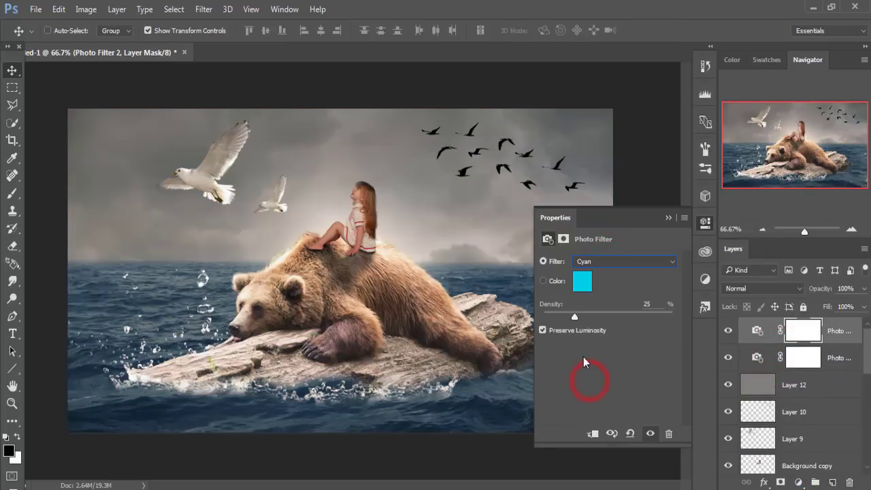
pyautogui.moveTo(574, 318); pyautogui.dragTo(565, 316)
pyautogui.moveTo(559, 315); pyautogui.dragTo(556, 315)
pyautogui.click(669, 218)
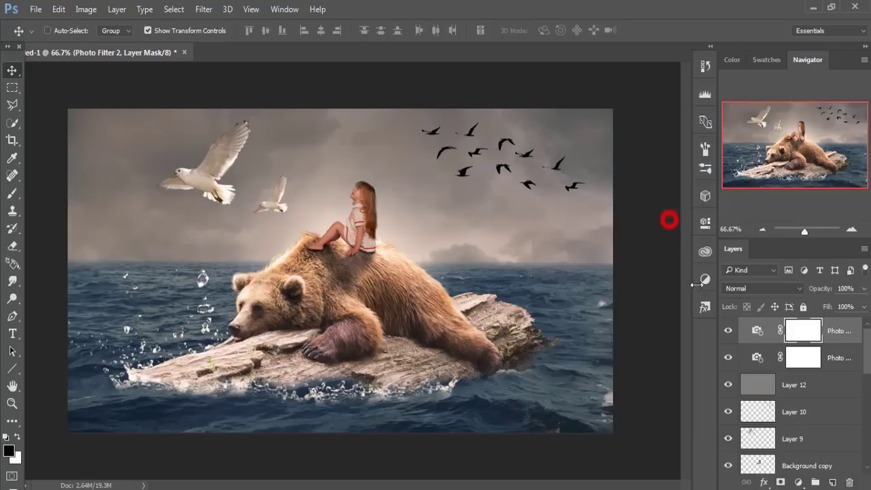
pyautogui.click(837, 331)
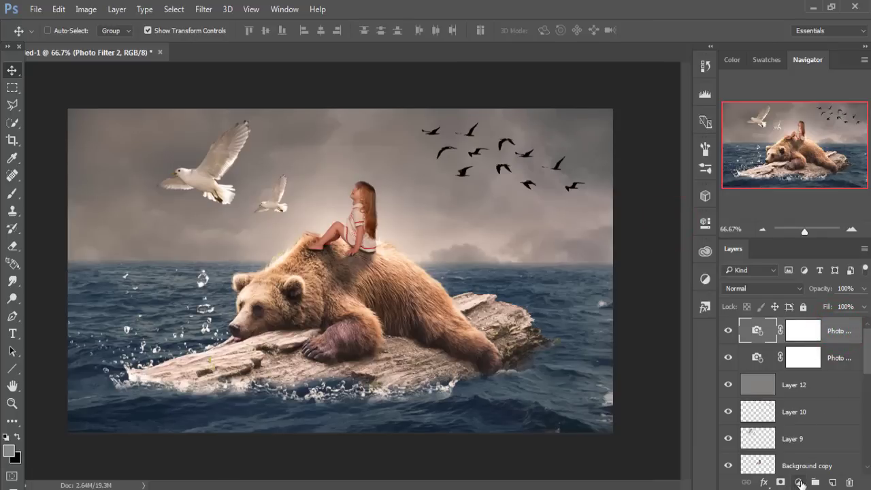
# Step: Add a Gradient Map adjustment layer blended in Soft Light
pyautogui.click(800, 482)
pyautogui.click(793, 459)
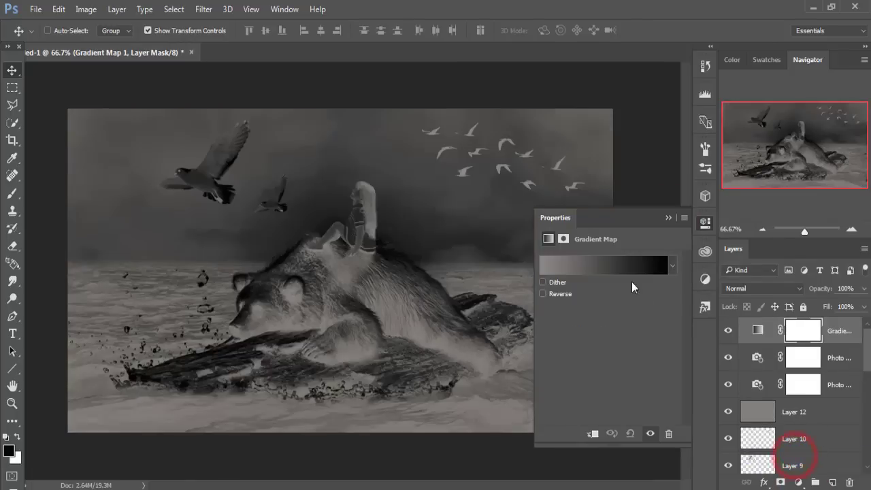
pyautogui.click(763, 289)
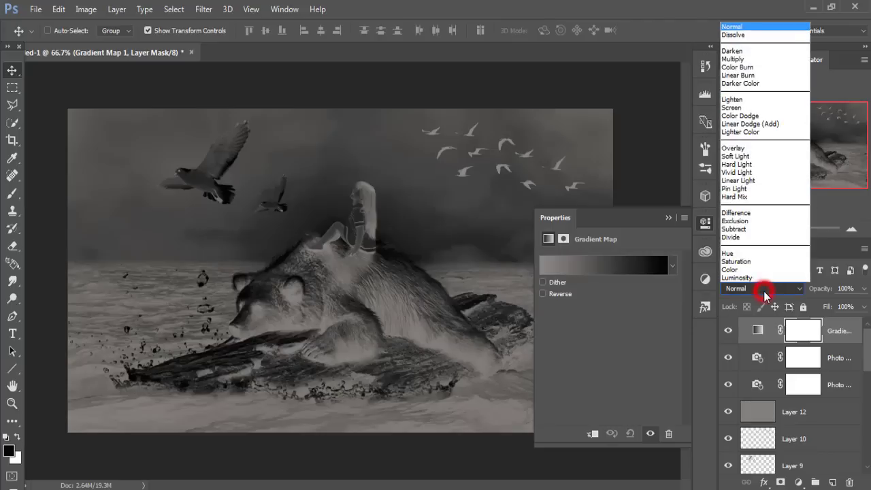
pyautogui.click(745, 159)
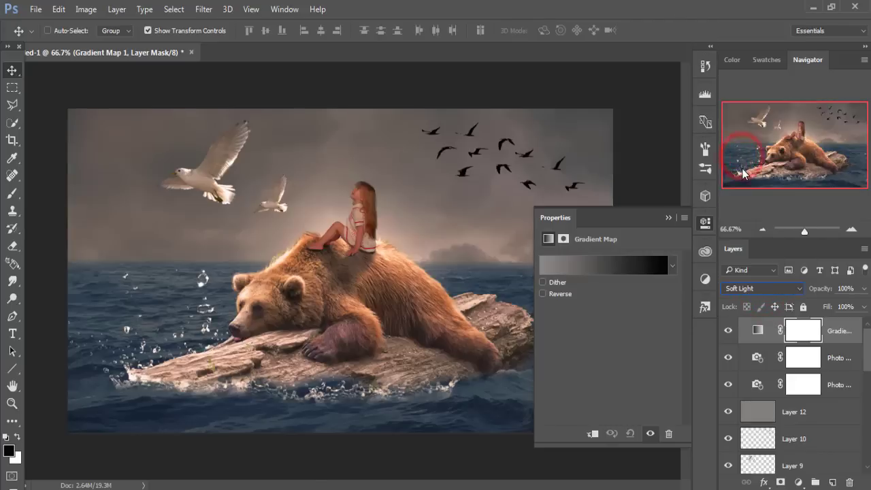
# Step: Change the gradient map's dark end stop to teal #325f6c
pyautogui.click(631, 268)
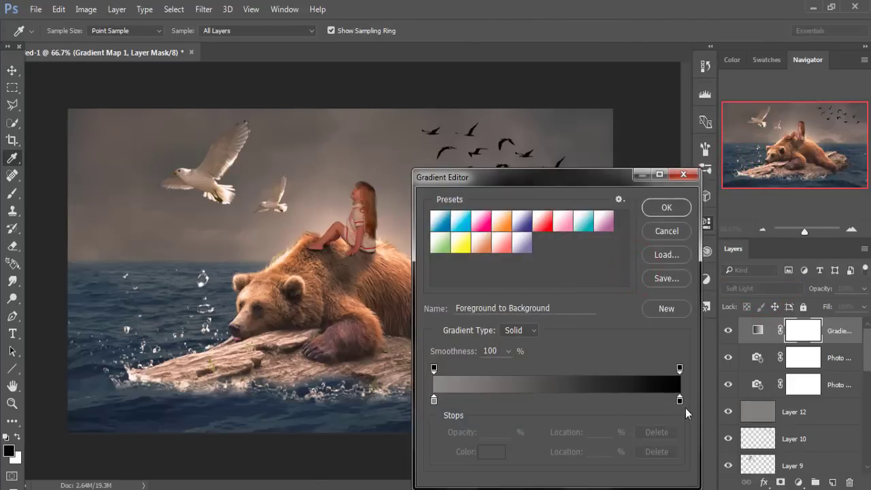
pyautogui.click(680, 402)
pyautogui.click(494, 452)
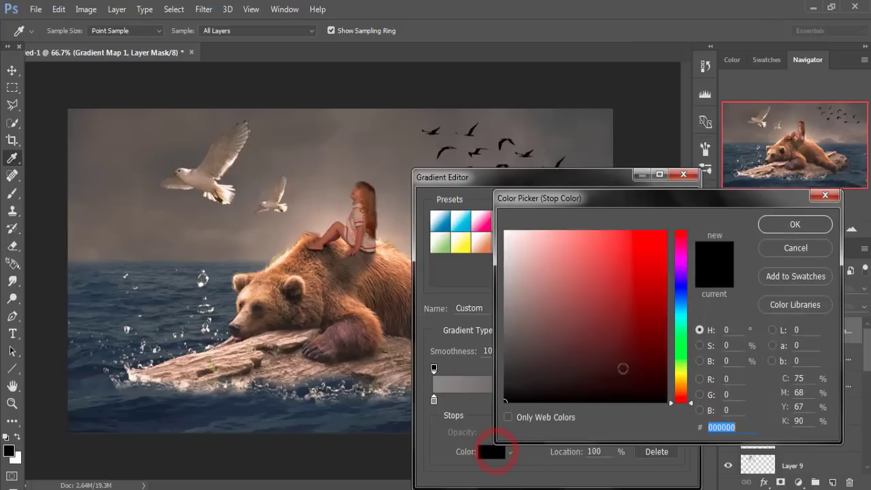
pyautogui.click(680, 311)
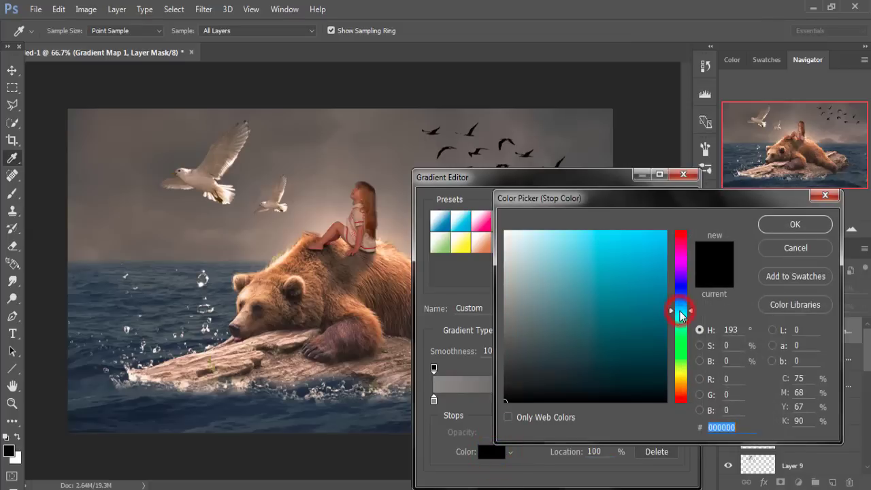
pyautogui.click(586, 344)
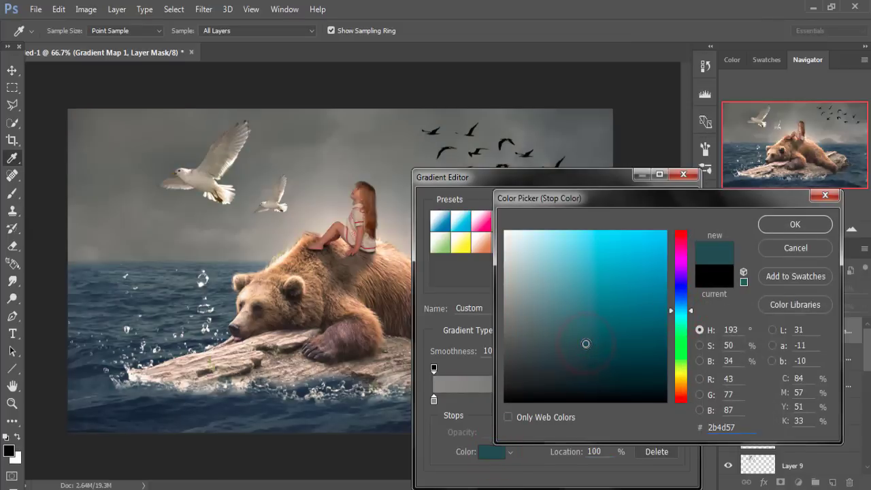
pyautogui.click(586, 326)
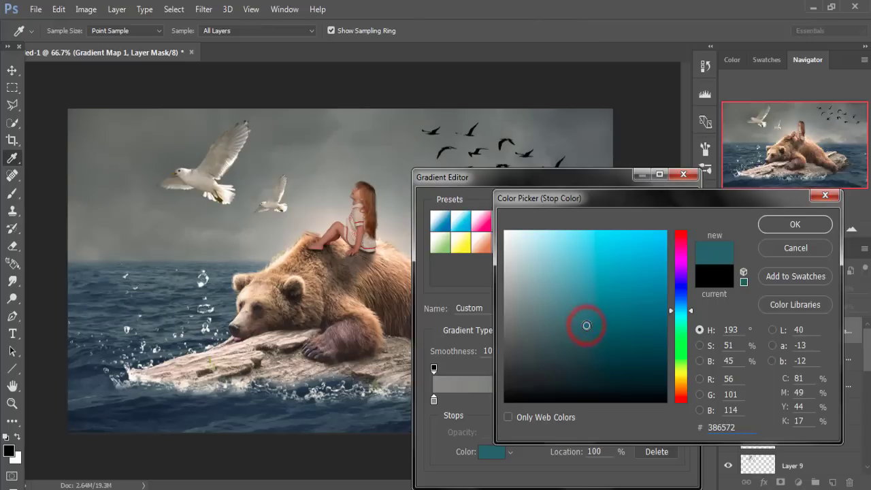
pyautogui.click(592, 333)
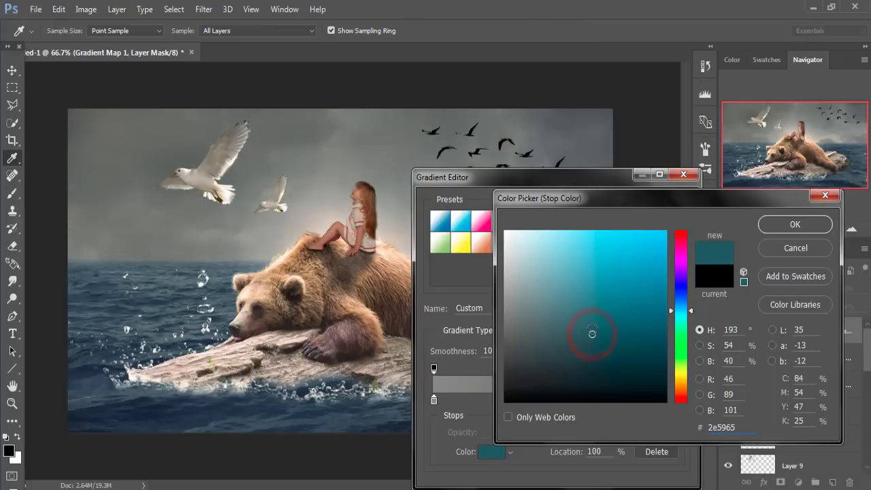
pyautogui.click(593, 331)
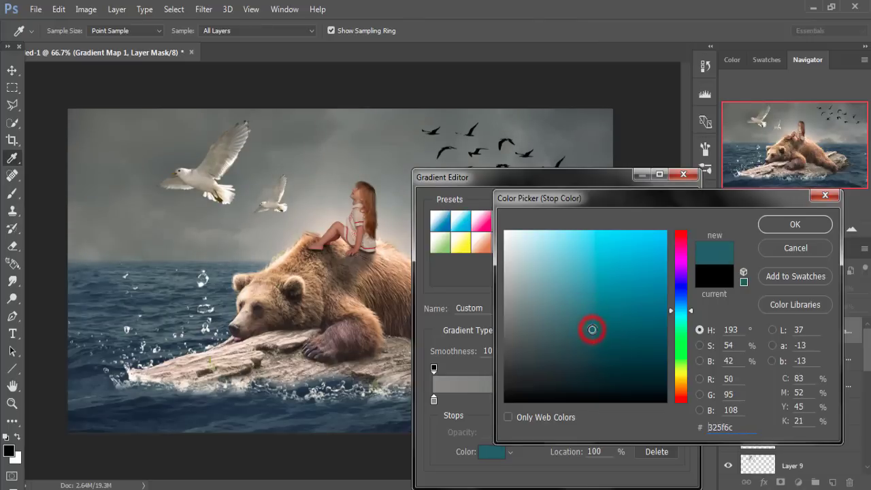
pyautogui.click(794, 225)
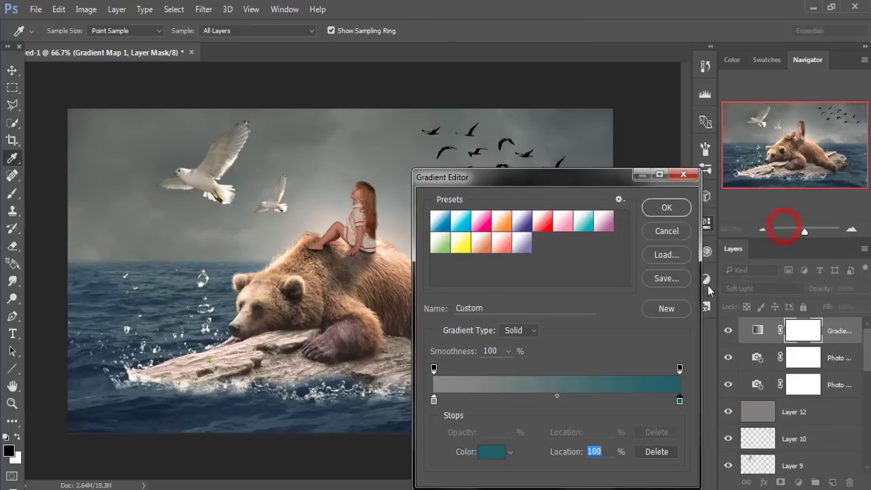
pyautogui.click(667, 209)
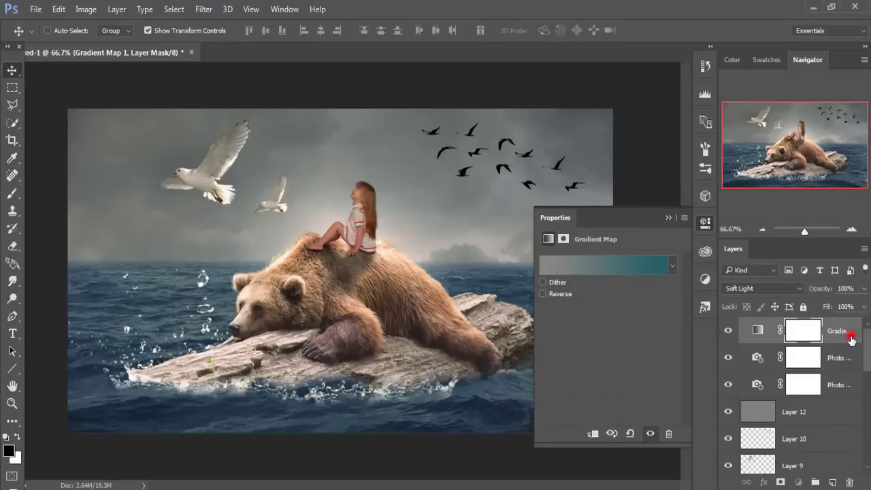
# Step: Add a Selective Color adjustment with Reds at Cyan -19, Magenta +44, Yellow +66
pyautogui.click(799, 483)
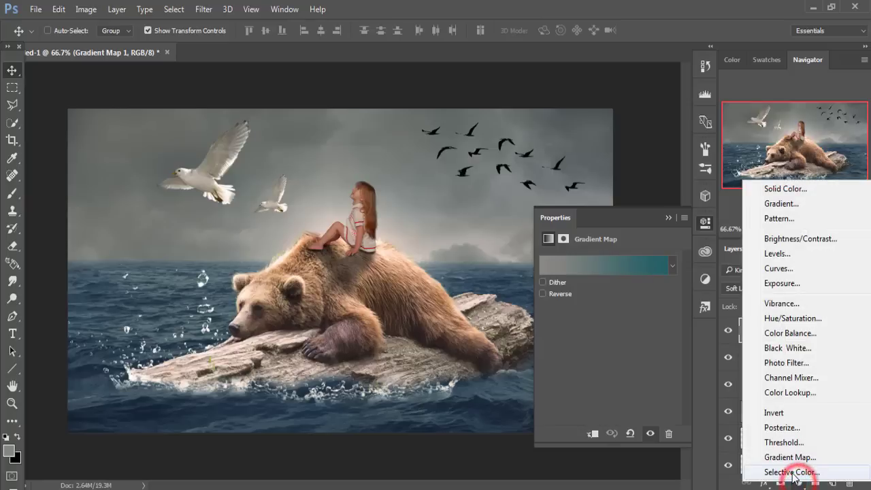
pyautogui.click(783, 472)
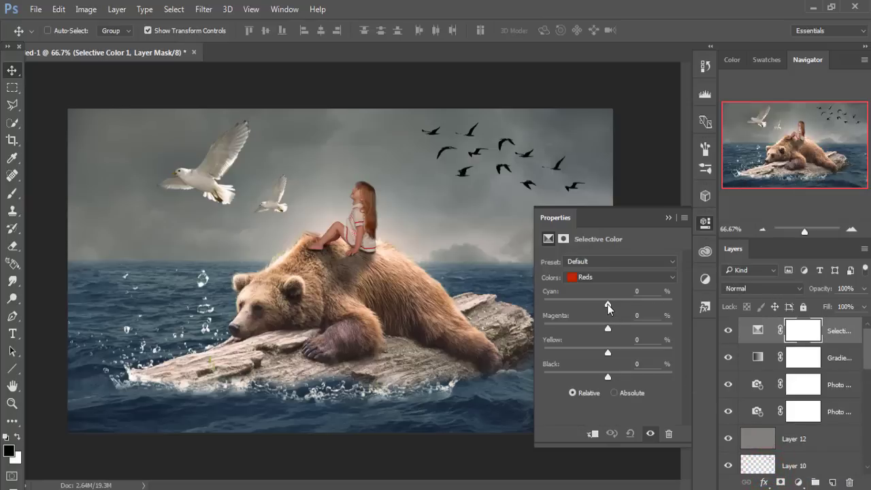
pyautogui.moveTo(608, 304)
pyautogui.mouseDown()
pyautogui.moveTo(547, 296)
pyautogui.moveTo(596, 297)
pyautogui.mouseUp()
pyautogui.moveTo(649, 327); pyautogui.dragTo(648, 328)
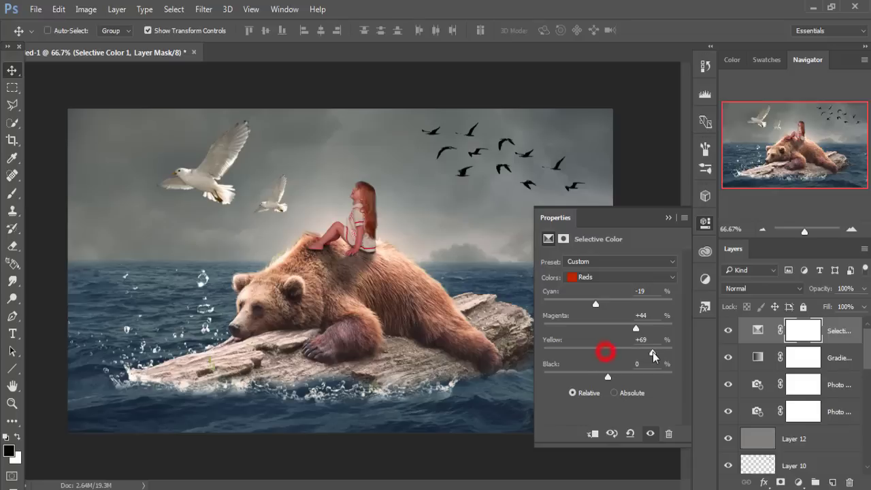
pyautogui.moveTo(653, 352); pyautogui.dragTo(651, 352)
pyautogui.click(669, 217)
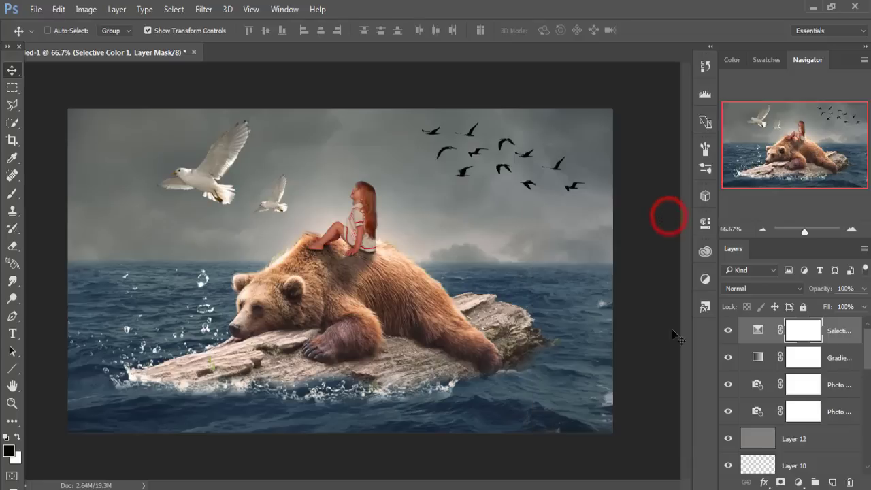
pyautogui.click(845, 333)
pyautogui.scroll(-5, 863, 361)
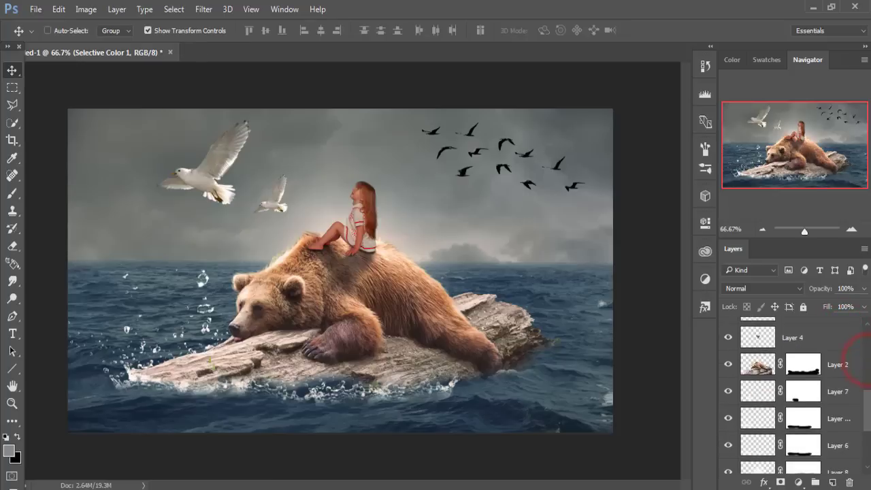
# Step: Add a new layer above Layer 2 and fill it with 50% Gray
pyautogui.click(761, 370)
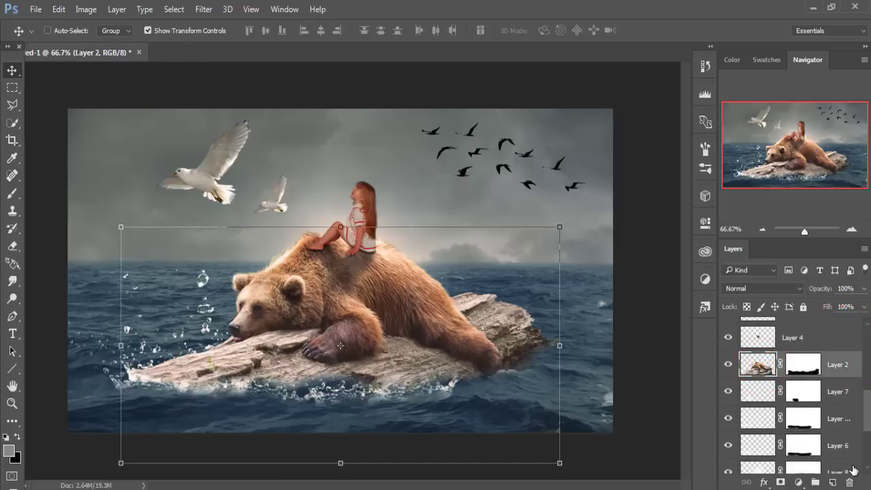
pyautogui.click(834, 483)
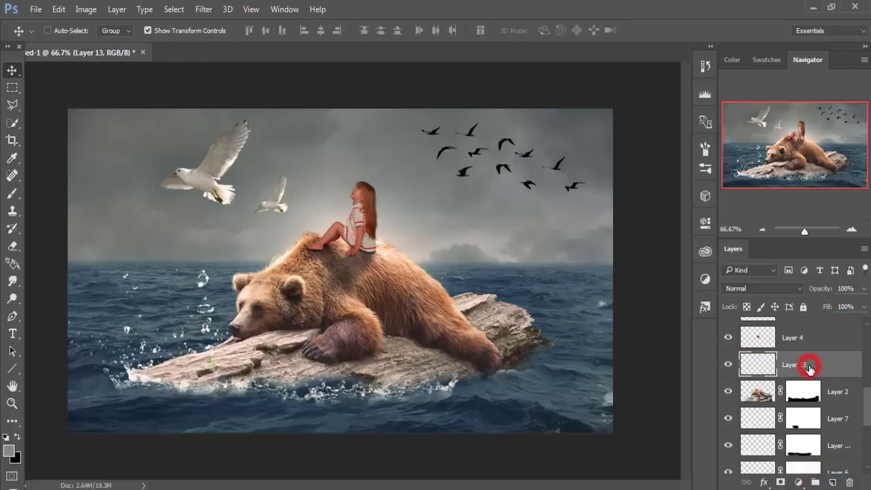
pyautogui.click(59, 9)
pyautogui.click(95, 188)
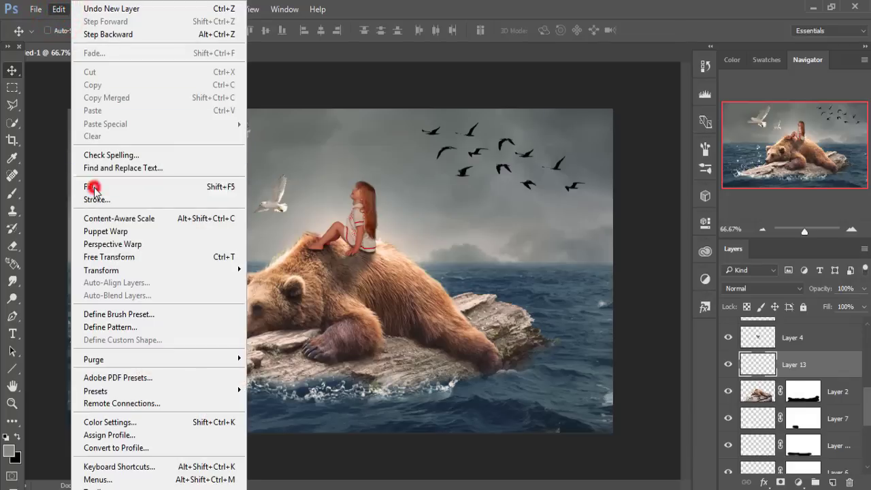
pyautogui.click(474, 138)
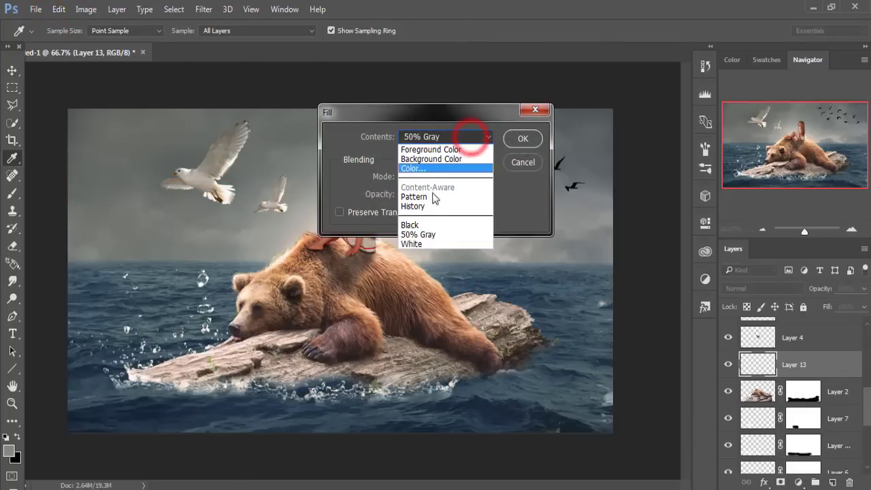
pyautogui.click(427, 237)
pyautogui.click(521, 138)
# Step: Clip the gray layer to the bear layer and set its blend mode to Overlay
pyautogui.press('v')
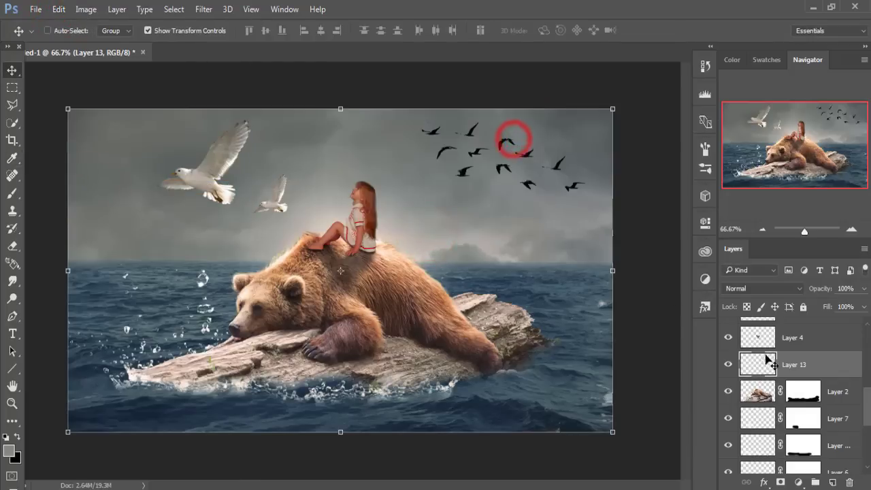
pyautogui.rightClick(785, 366)
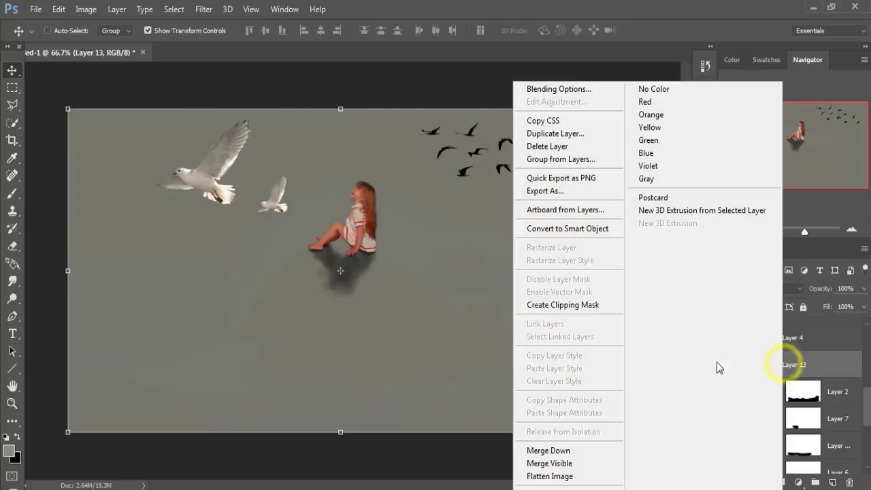
pyautogui.click(570, 307)
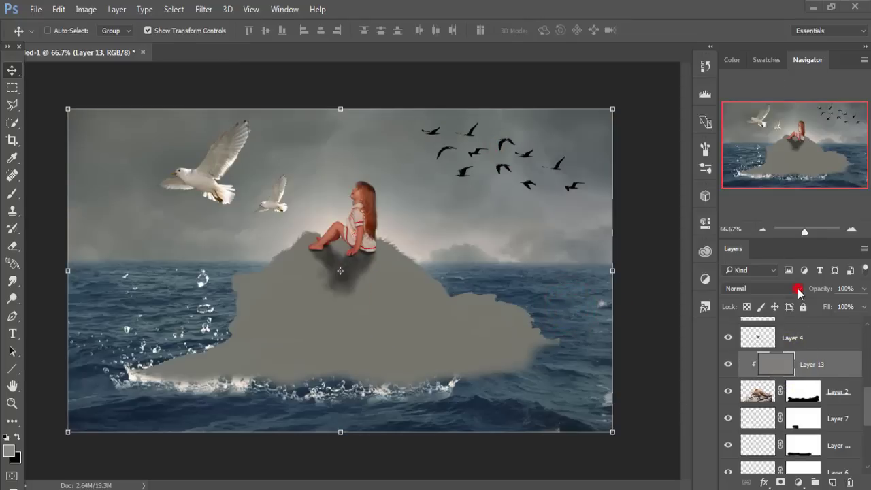
pyautogui.click(801, 289)
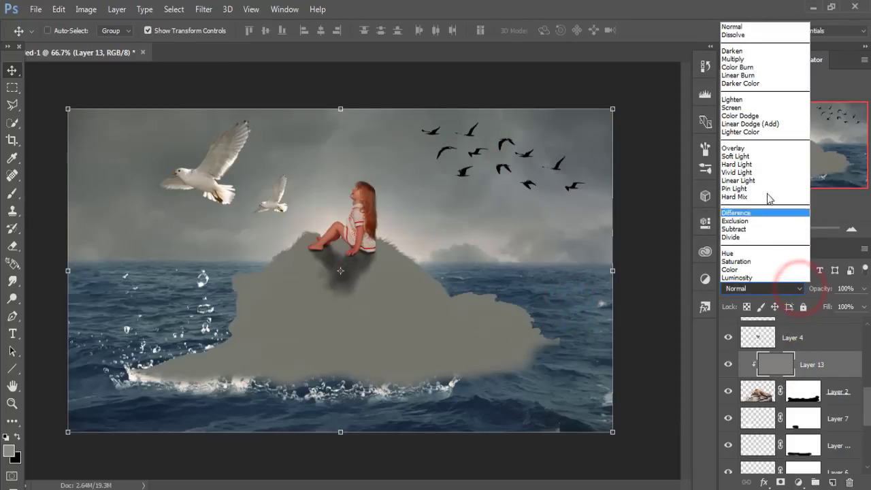
pyautogui.click(755, 145)
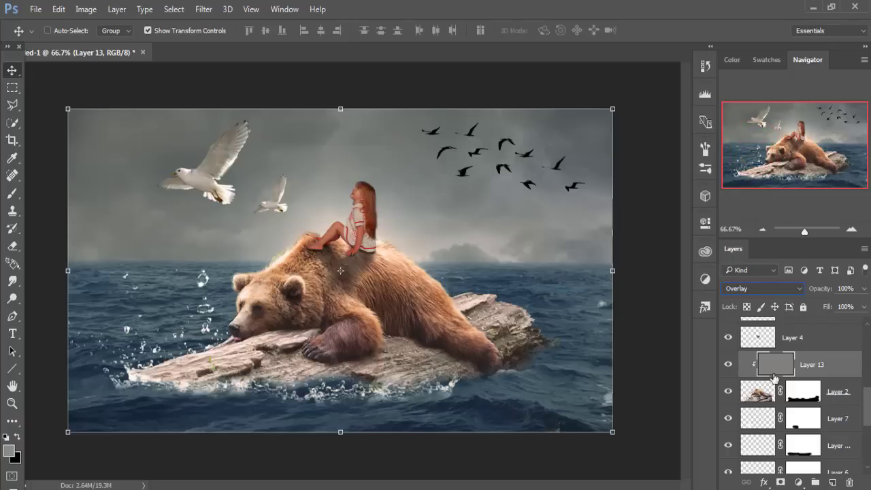
pyautogui.click(805, 361)
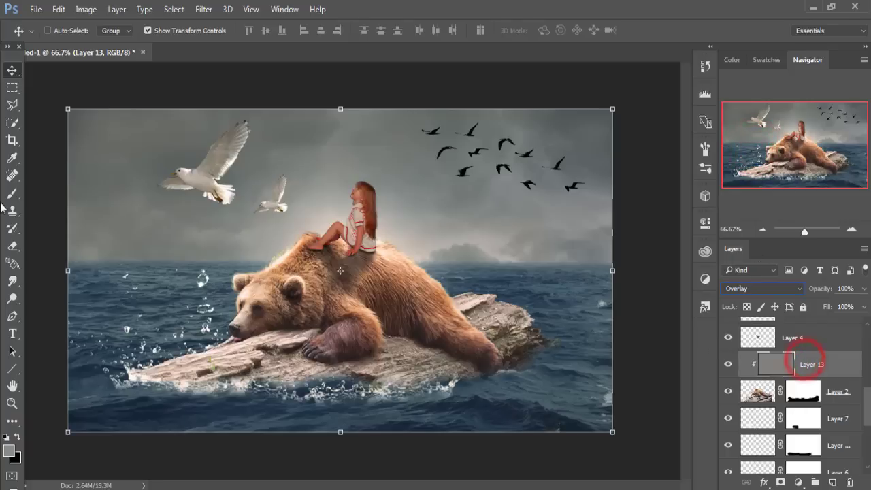
# Step: Burn the midtones at 19% exposure over the bear's back, legs, head and fur
pyautogui.click(14, 298)
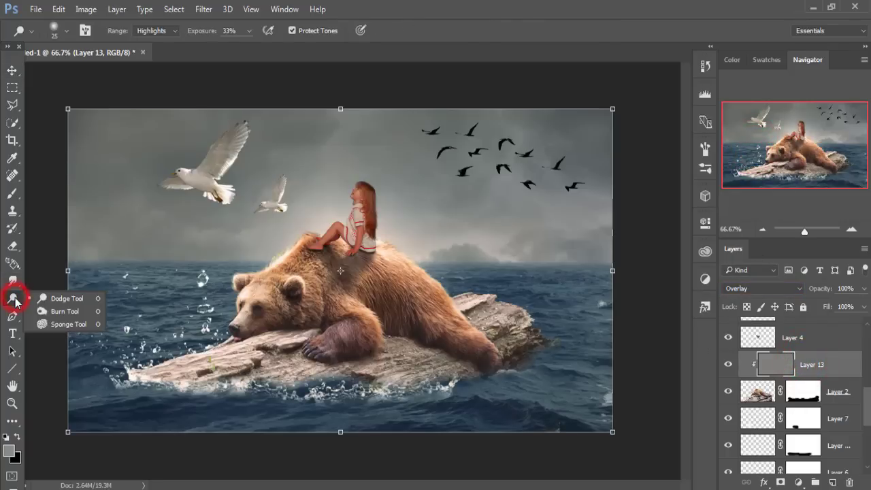
pyautogui.click(65, 312)
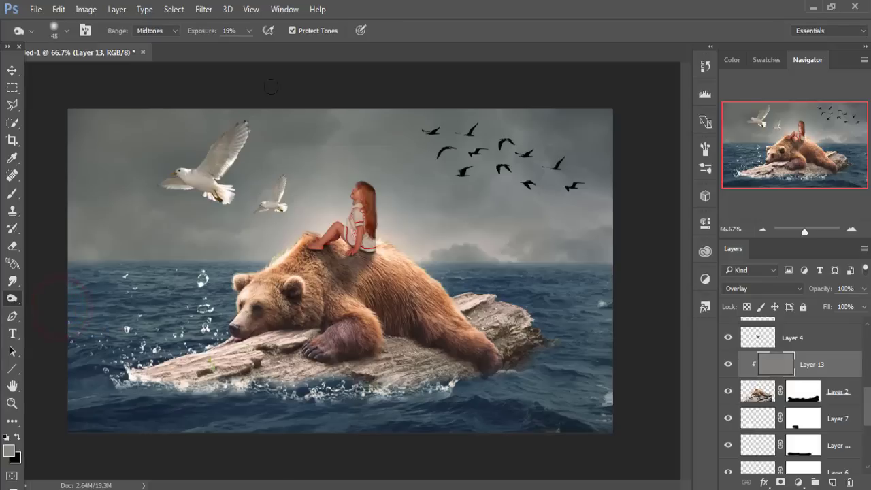
pyautogui.moveTo(385, 270)
pyautogui.mouseDown()
pyautogui.moveTo(407, 313)
pyautogui.moveTo(385, 286)
pyautogui.moveTo(391, 331)
pyautogui.mouseUp()
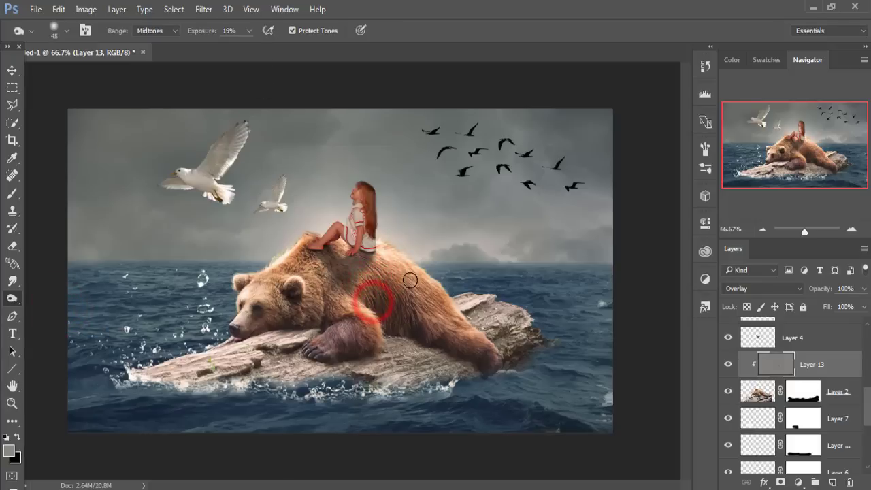
pyautogui.moveTo(408, 277); pyautogui.dragTo(463, 314)
pyautogui.moveTo(428, 279); pyautogui.dragTo(474, 335)
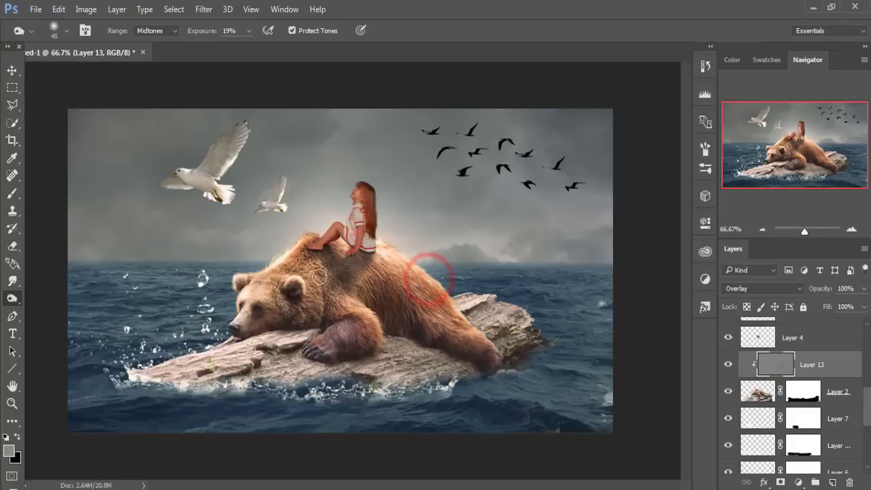
pyautogui.moveTo(275, 277)
pyautogui.mouseDown()
pyautogui.moveTo(266, 259)
pyautogui.moveTo(302, 252)
pyautogui.moveTo(293, 283)
pyautogui.moveTo(318, 315)
pyautogui.moveTo(331, 299)
pyautogui.mouseUp()
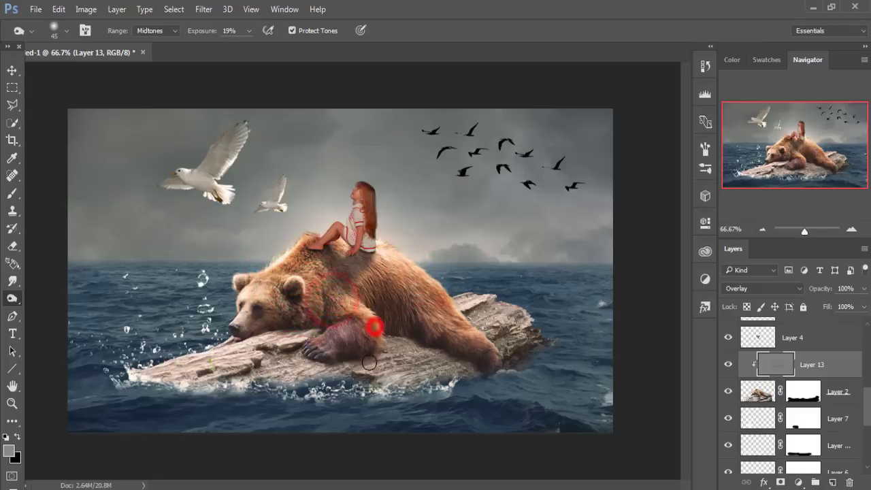
pyautogui.moveTo(380, 320)
pyautogui.mouseDown()
pyautogui.moveTo(487, 361)
pyautogui.moveTo(470, 348)
pyautogui.mouseUp()
pyautogui.moveTo(263, 291); pyautogui.dragTo(249, 276)
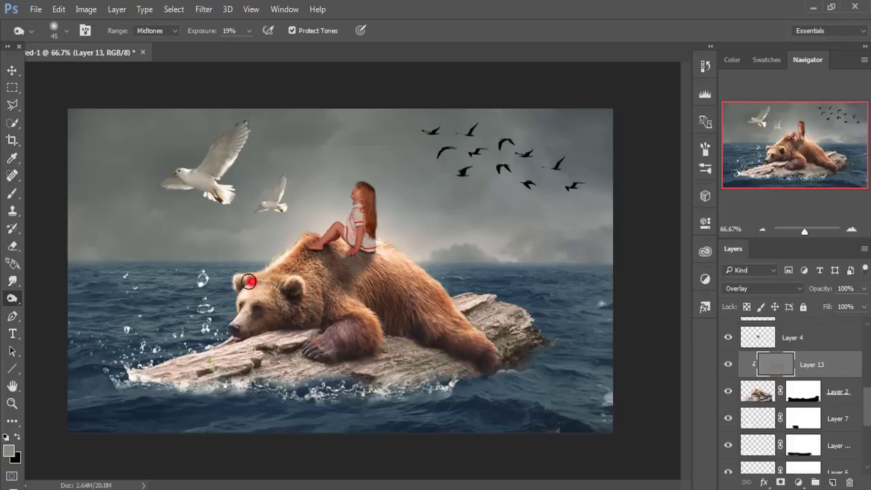
pyautogui.moveTo(385, 249); pyautogui.dragTo(399, 238)
# Step: Return to the Move tool and select the Selective Color adjustment layer
pyautogui.click(12, 71)
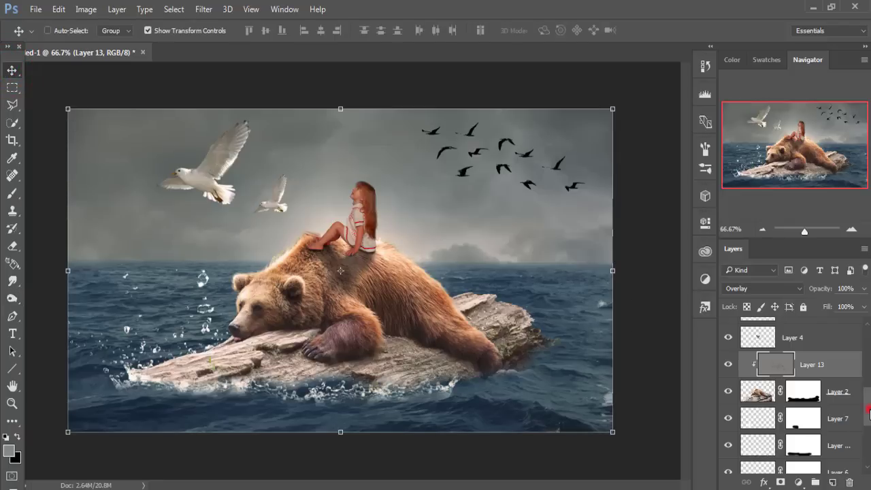
pyautogui.moveTo(868, 409); pyautogui.dragTo(869, 354)
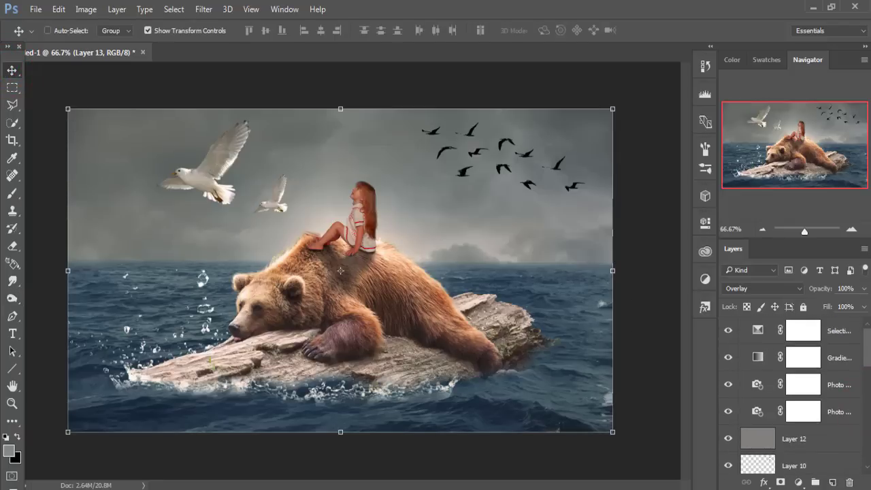
pyautogui.click(846, 335)
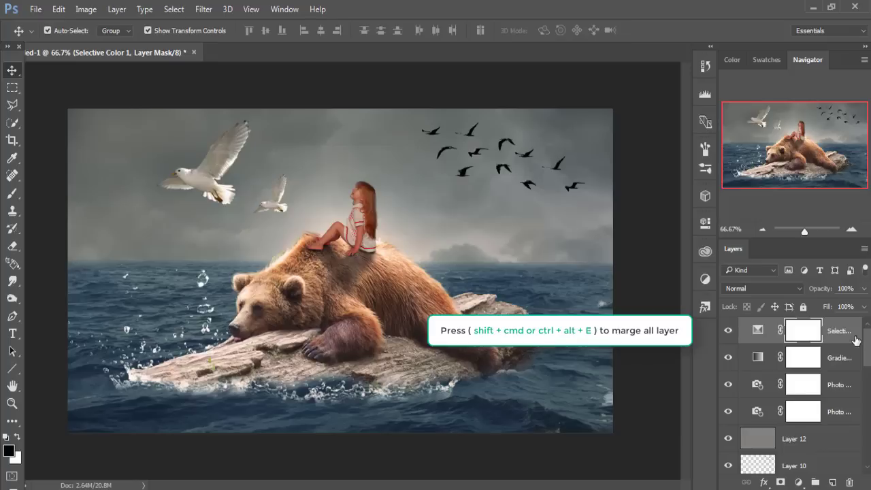
# Step: Stamp all visible layers into a new top Layer 14 and bring up the Filter menu
pyautogui.hotkey('ctrl', 'shift', 'alt', 'e')
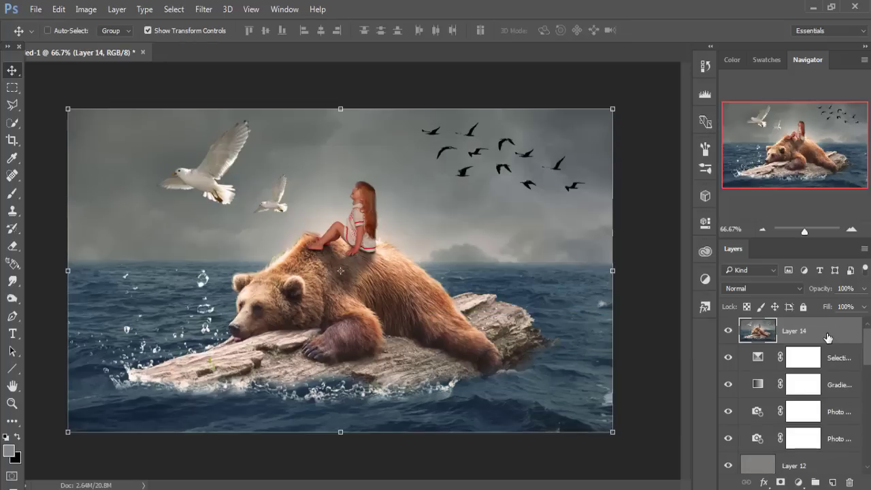
pyautogui.click(828, 339)
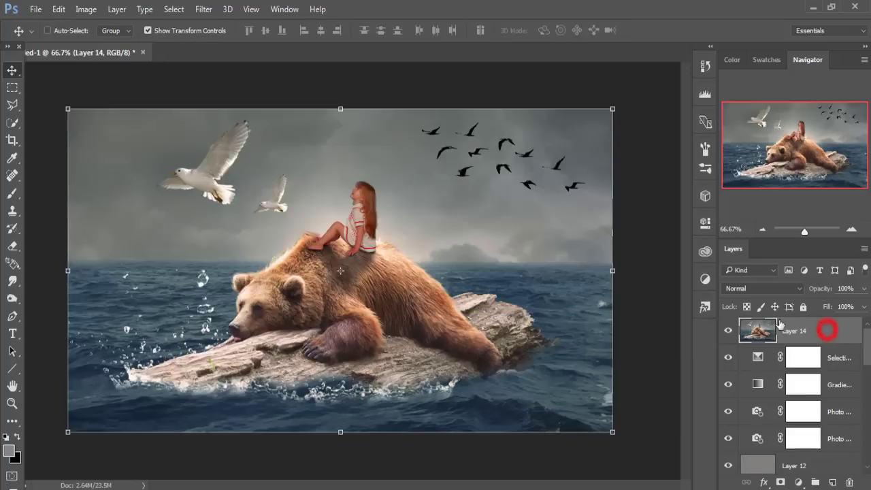
pyautogui.click(204, 9)
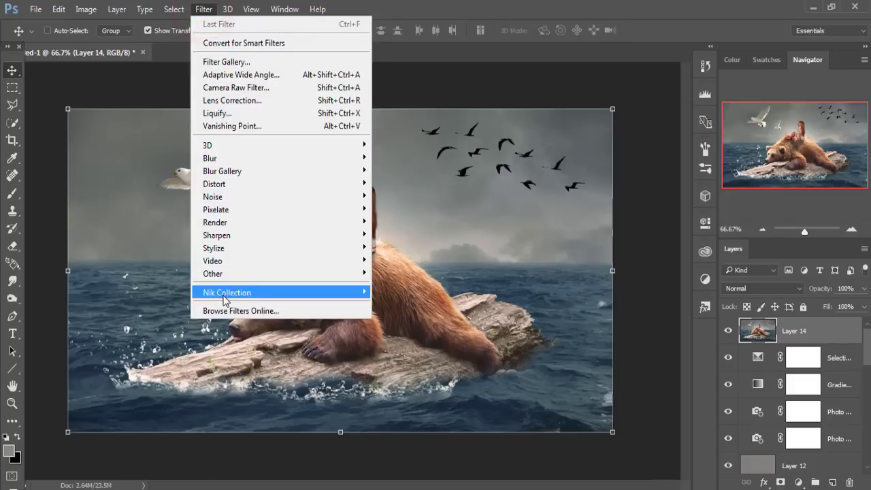
# Step: Apply Color Efex Pro 4 Cross Processing, method L02 at 34% strength, to Layer 14
pyautogui.moveTo(227, 292)
pyautogui.click(415, 305)
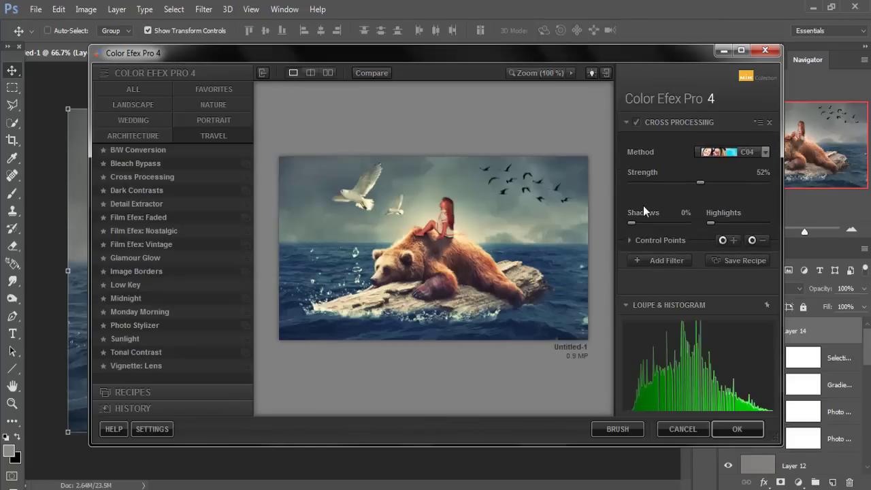
pyautogui.click(766, 152)
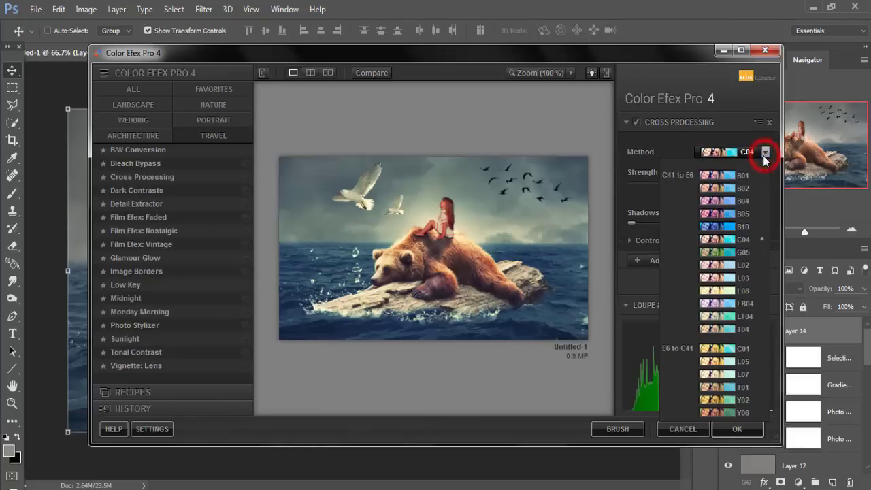
pyautogui.click(728, 191)
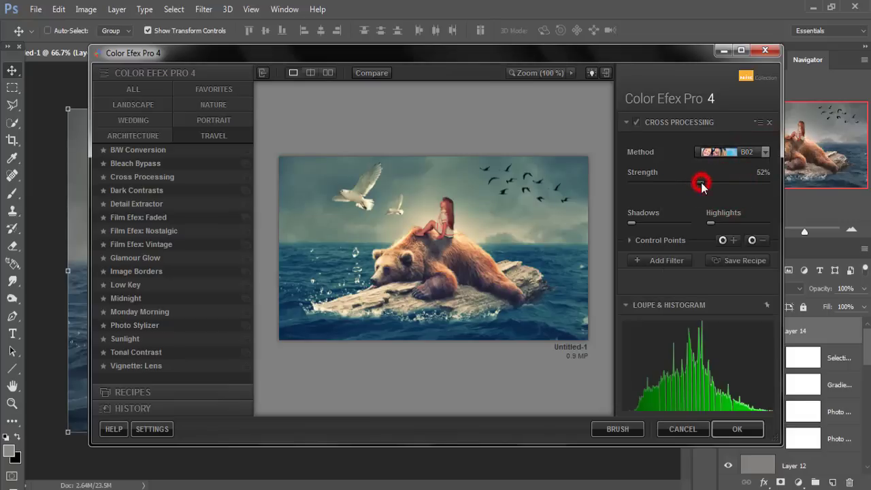
pyautogui.moveTo(701, 183)
pyautogui.mouseDown()
pyautogui.moveTo(689, 188)
pyautogui.moveTo(705, 183)
pyautogui.mouseUp()
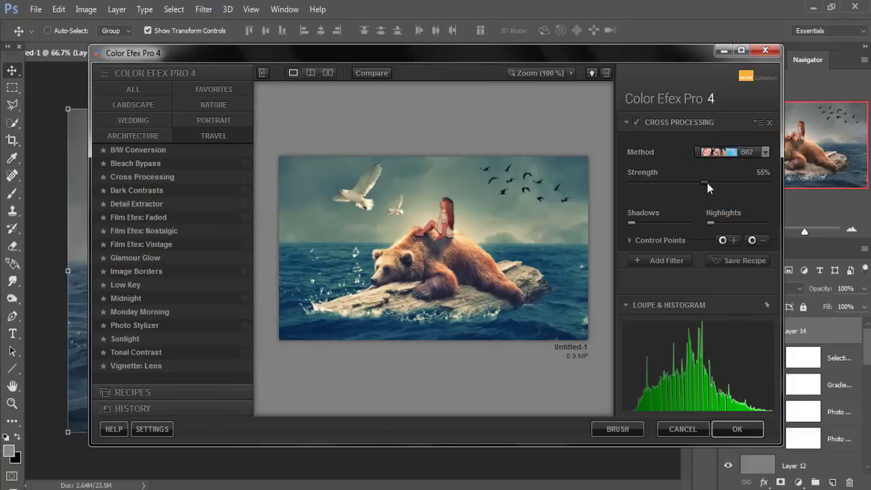
pyautogui.click(766, 153)
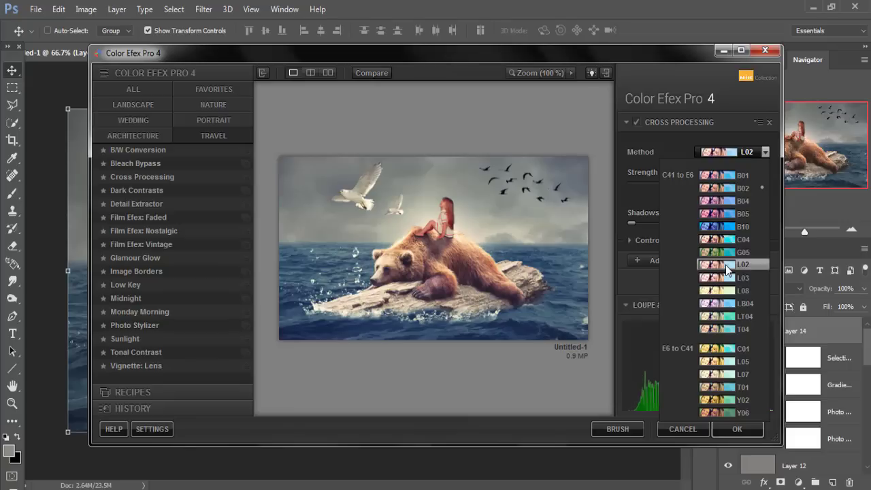
pyautogui.click(726, 265)
pyautogui.click(693, 181)
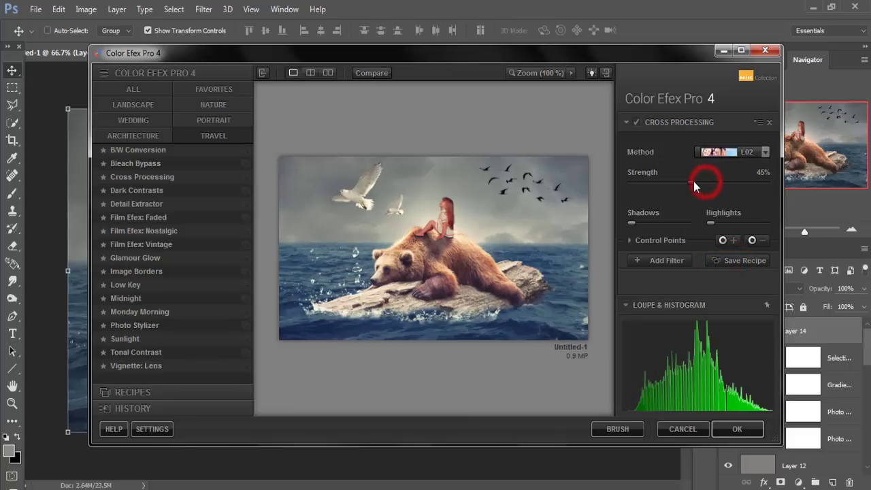
pyautogui.moveTo(693, 181); pyautogui.dragTo(675, 185)
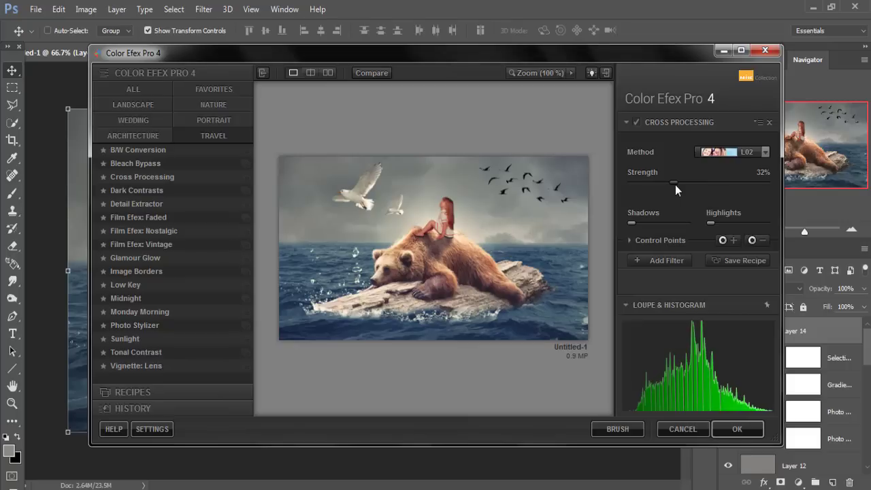
pyautogui.moveTo(676, 185); pyautogui.dragTo(679, 185)
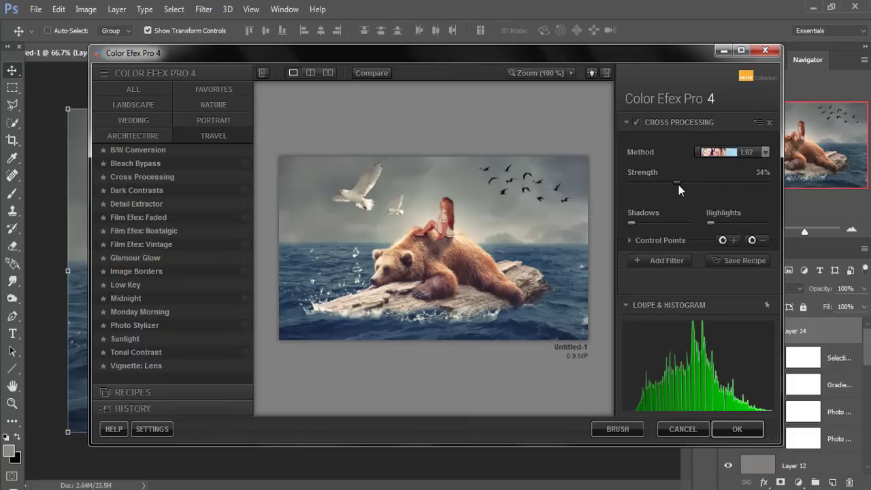
pyautogui.click(727, 429)
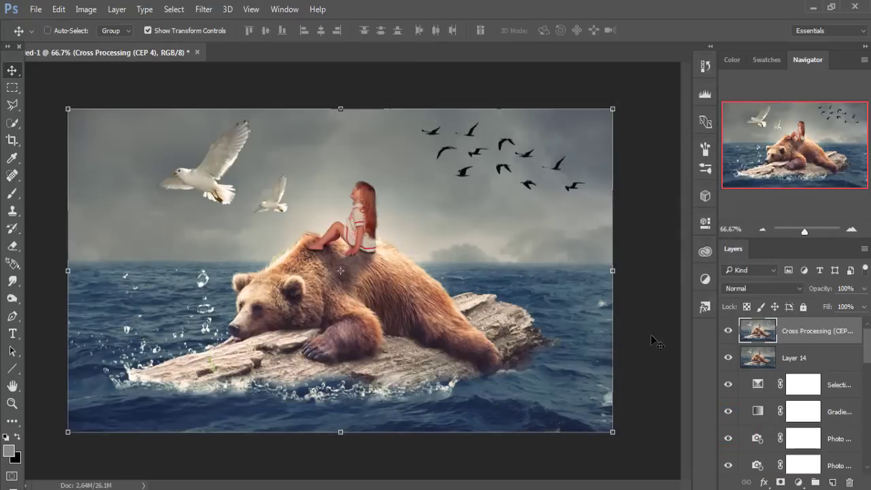
# Step: Add a new empty layer above the Cross Processing layer
pyautogui.click(789, 332)
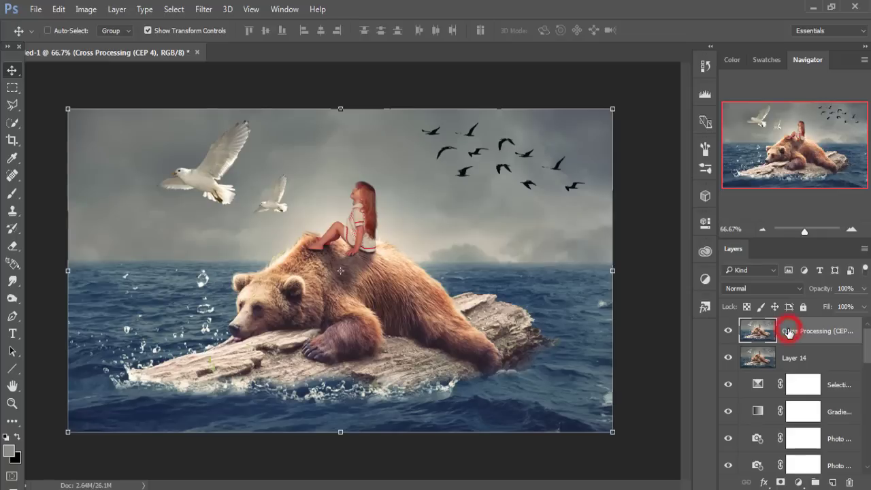
pyautogui.click(832, 482)
pyautogui.click(805, 484)
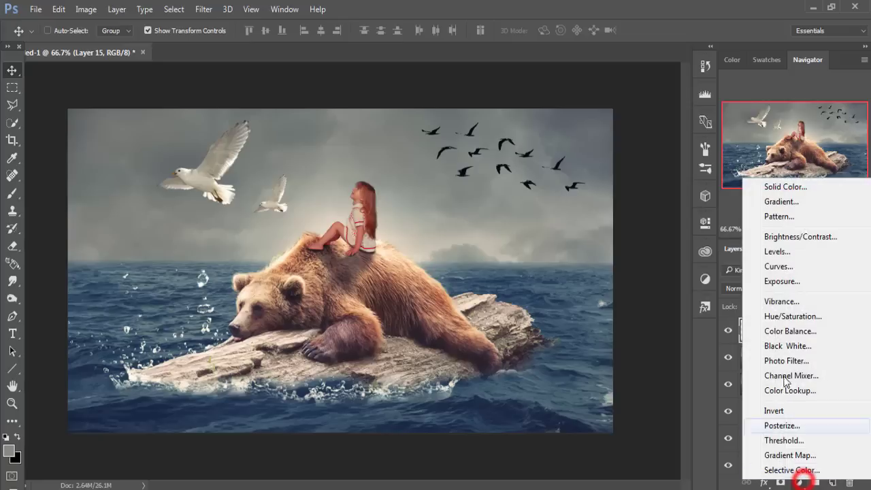
pyautogui.click(786, 187)
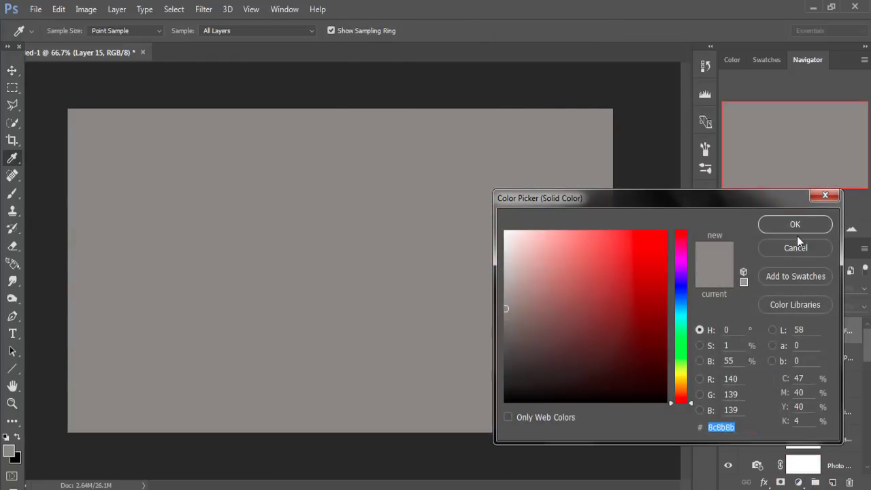
pyautogui.click(791, 250)
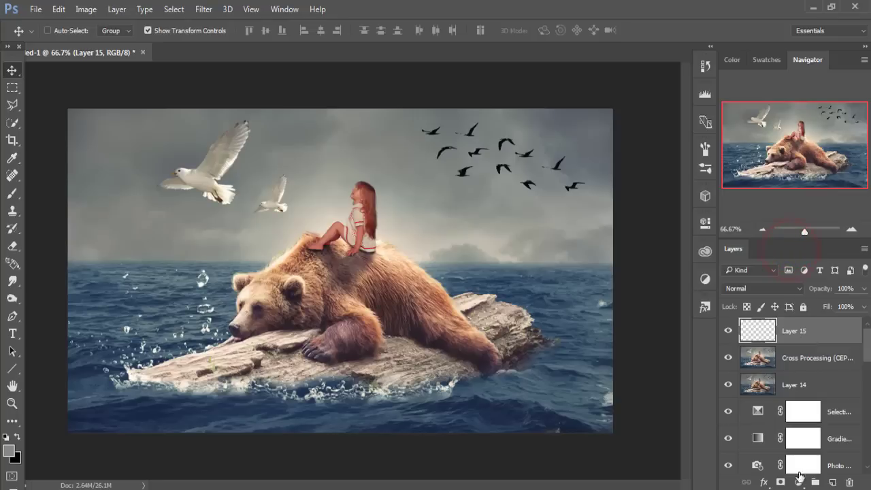
# Step: Add a reversed radial Gradient fill layer at 473% scale
pyautogui.click(800, 483)
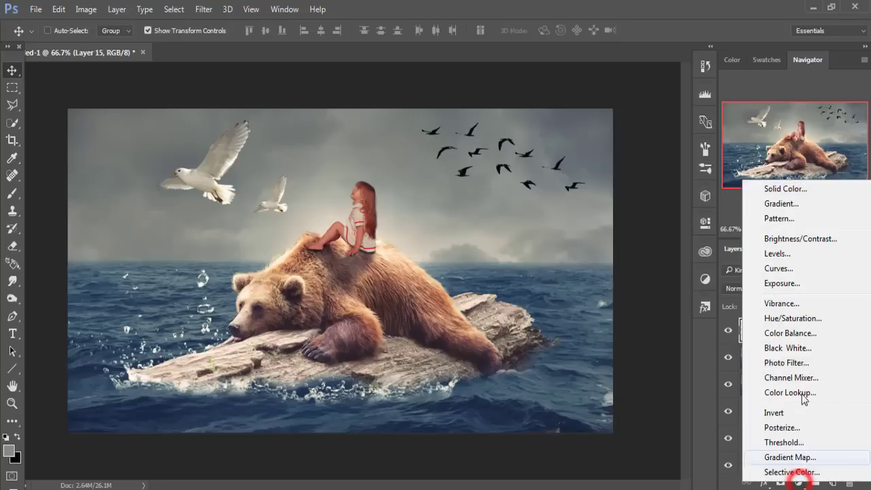
pyautogui.click(794, 203)
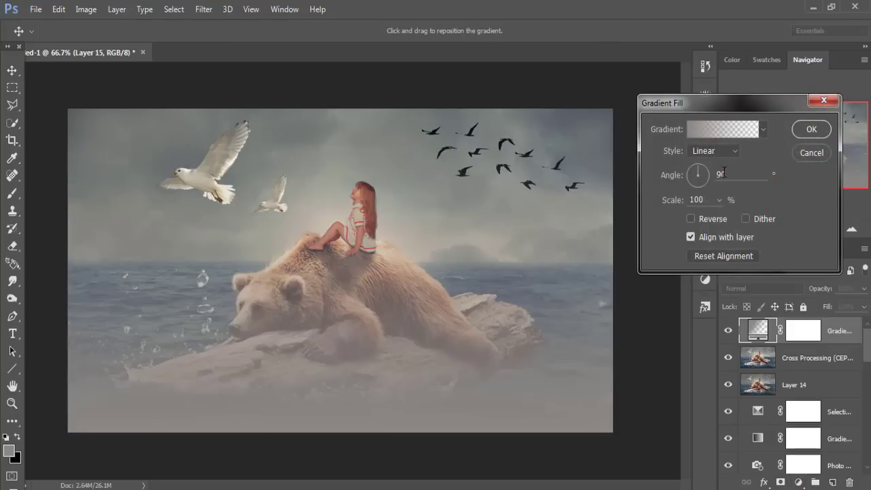
pyautogui.click(715, 151)
pyautogui.click(723, 173)
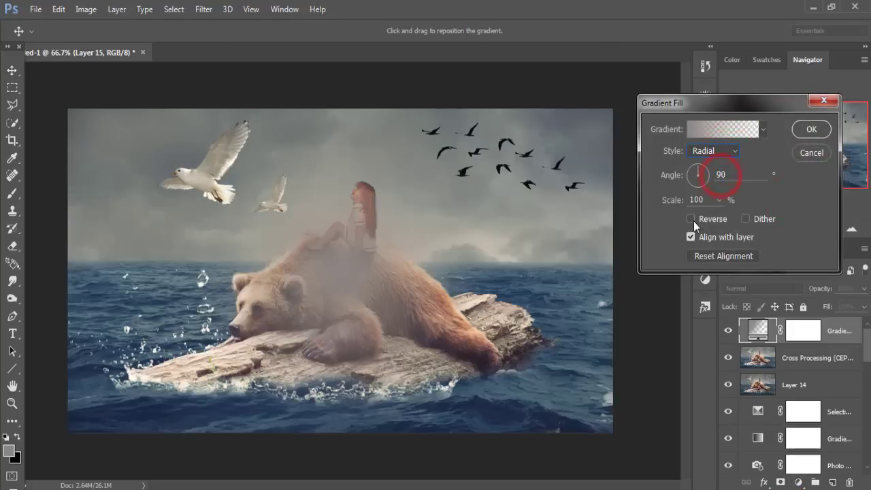
pyautogui.click(692, 219)
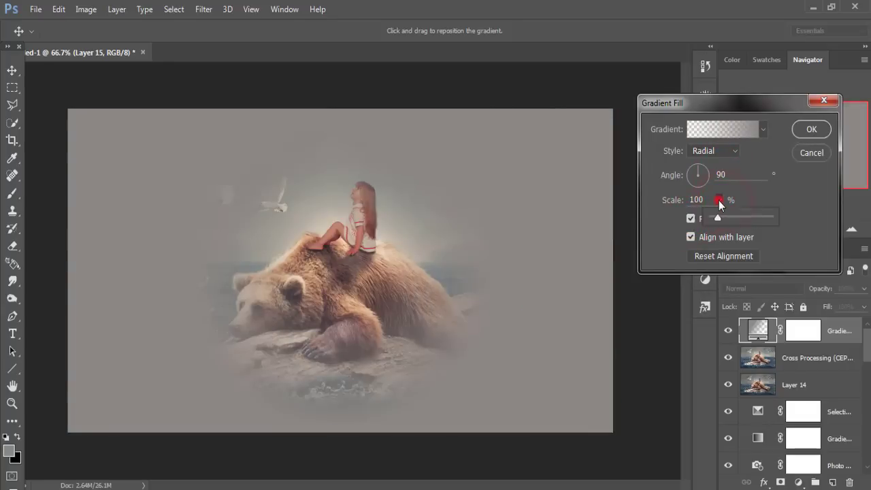
pyautogui.moveTo(714, 216); pyautogui.dragTo(740, 218)
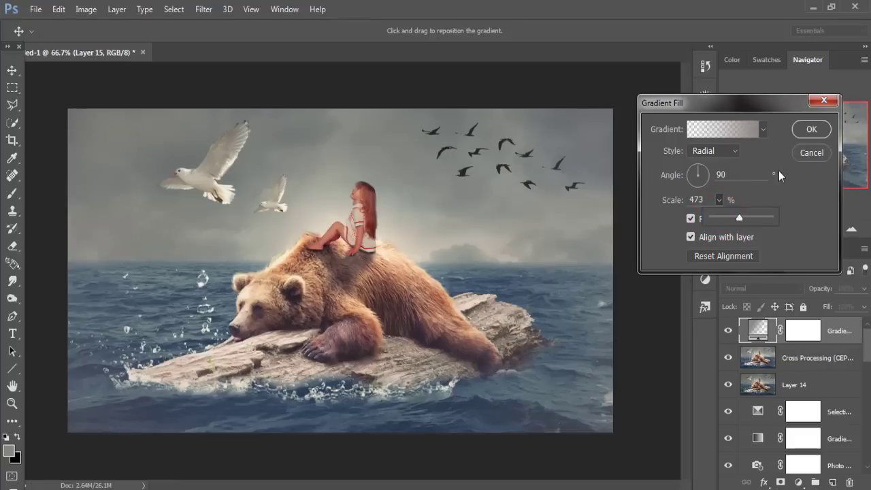
pyautogui.click(811, 129)
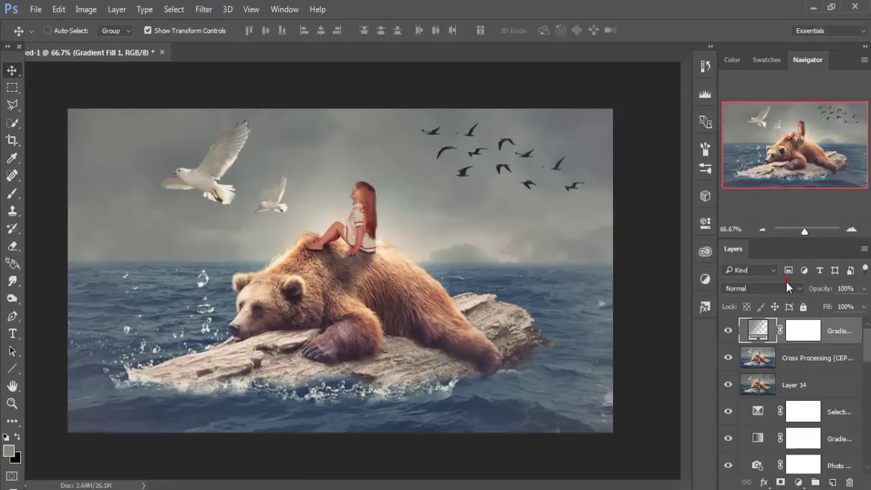
# Step: Blend the gradient layer in Soft Light and stamp all visible layers into a new layer
pyautogui.click(787, 285)
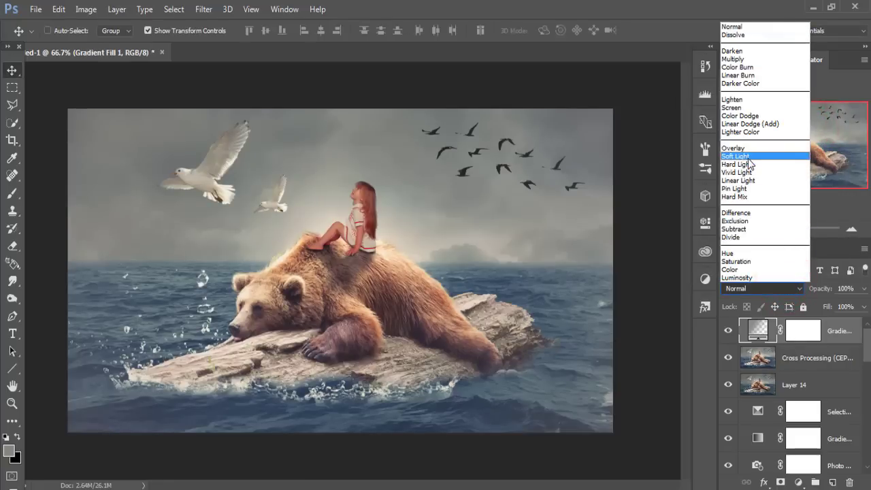
pyautogui.click(749, 156)
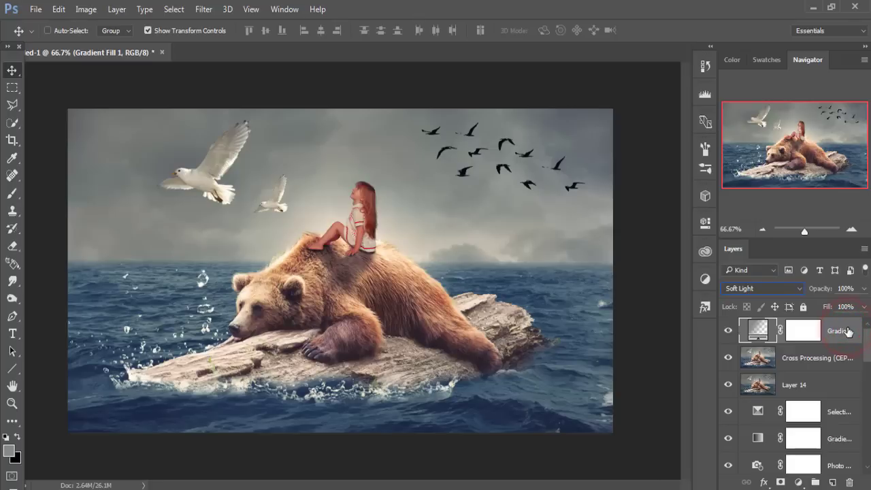
pyautogui.press('ctrl')
pyautogui.hotkey('ctrl', 'shift', 'alt', 'e')
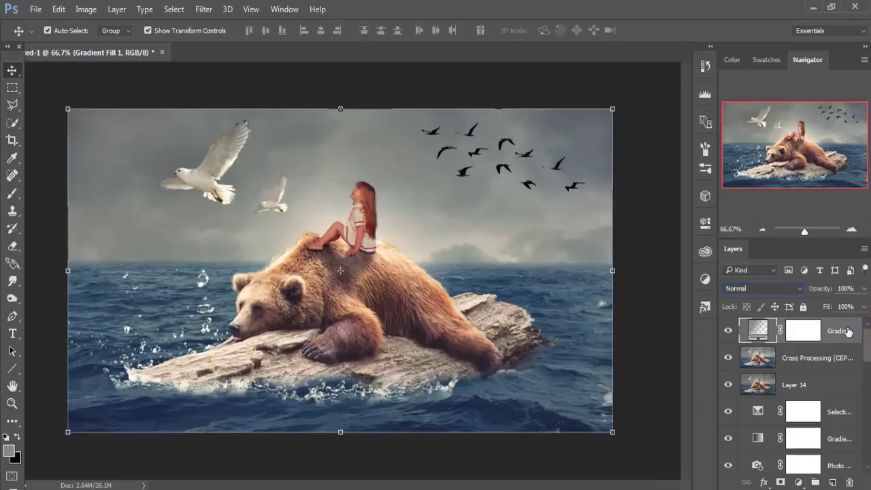